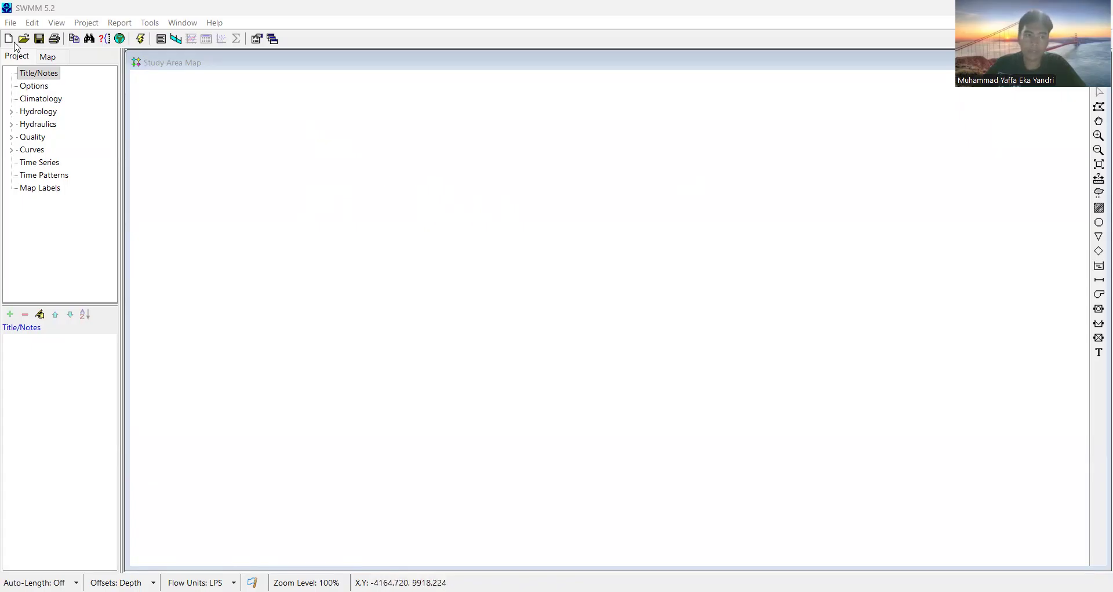
Create a new project and open its project defaults
click(11, 24)
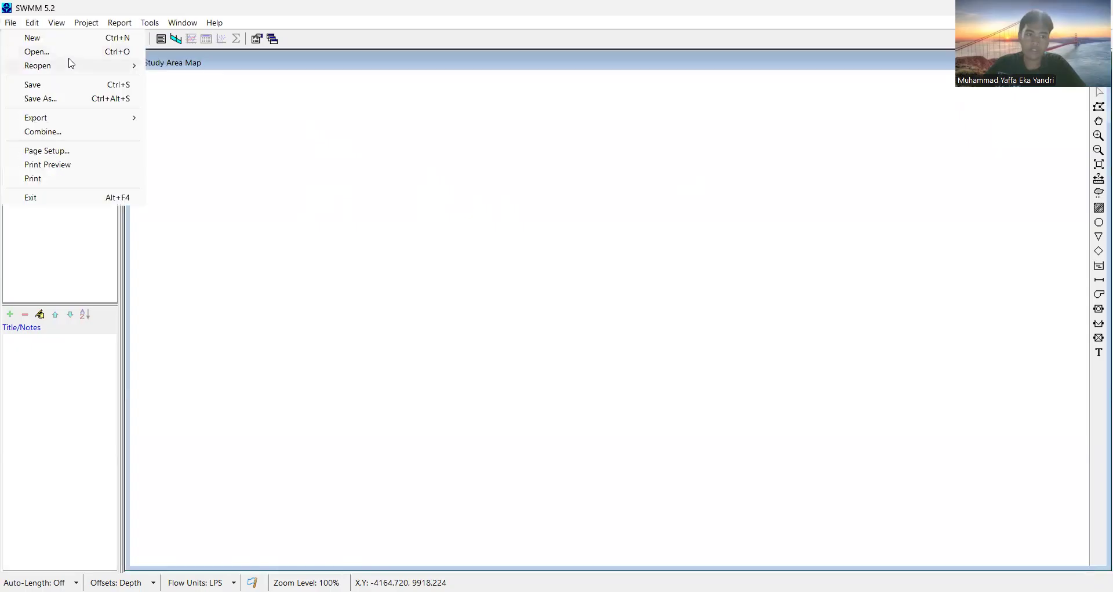
click(69, 40)
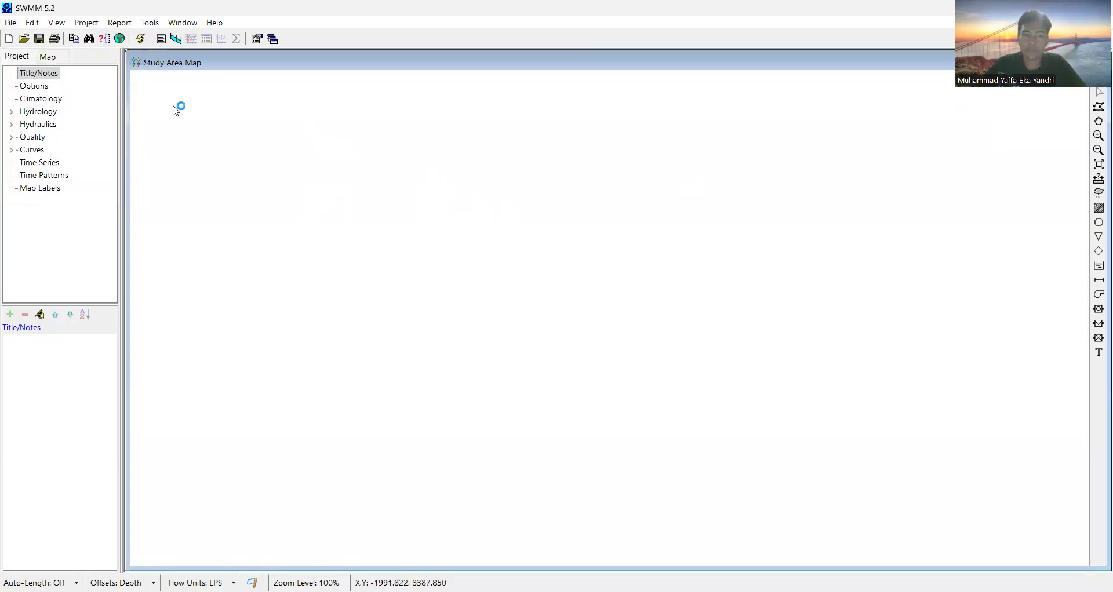
click(85, 23)
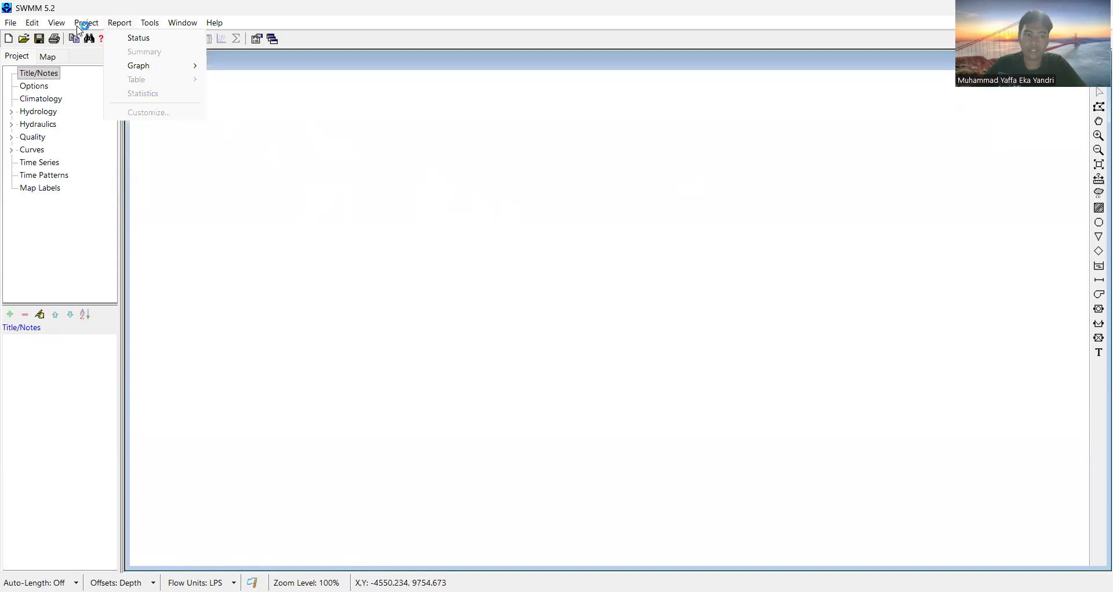
click(111, 65)
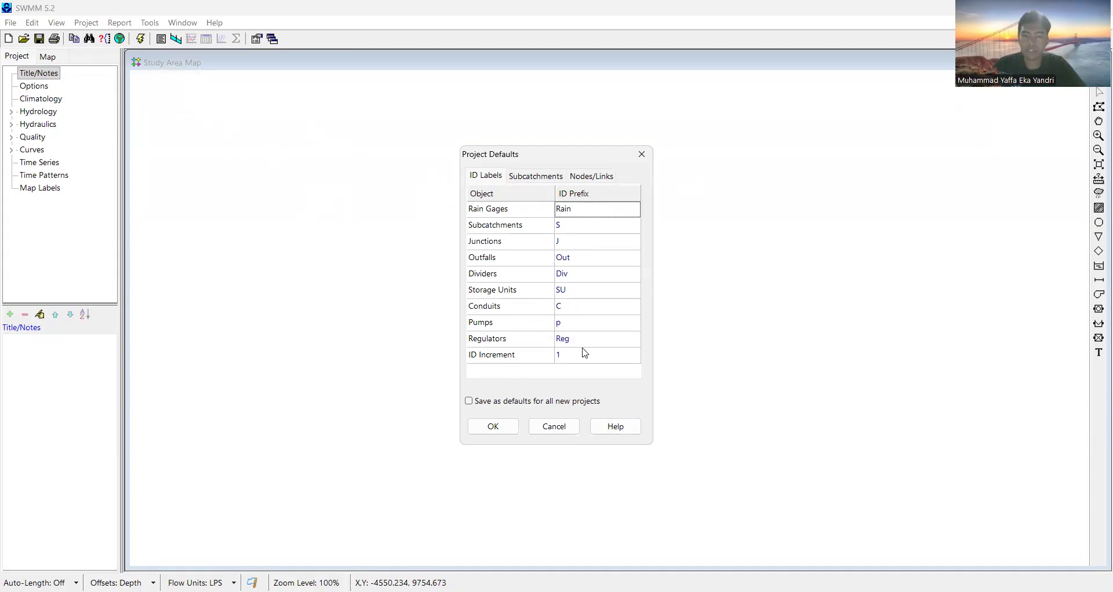
Review the default subcatchment properties and the parameters of the CURVE_NUMBER infiltration model
click(533, 179)
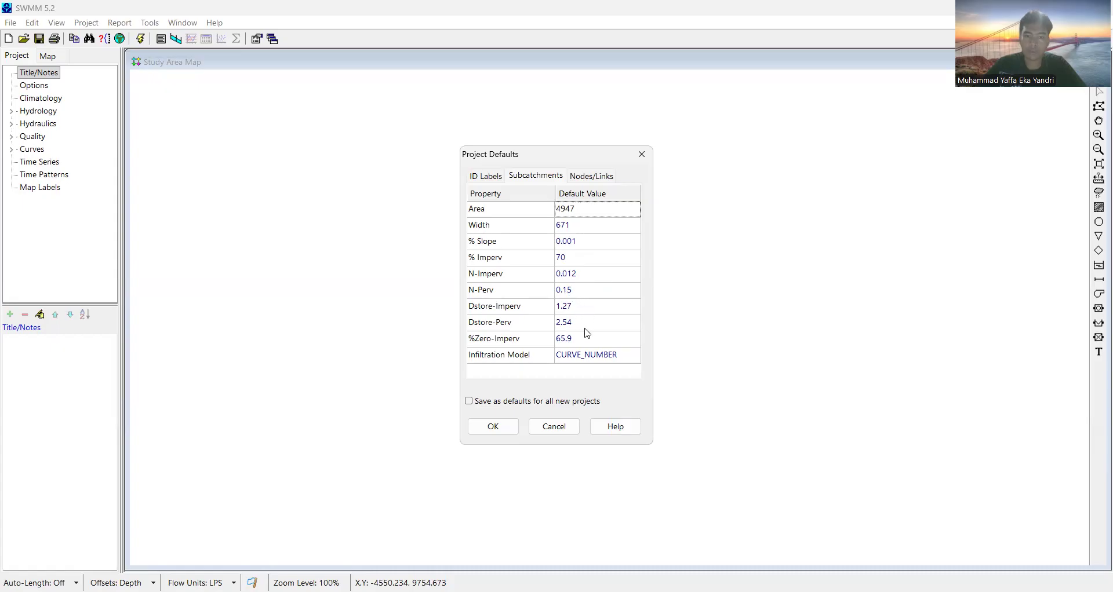
click(618, 355)
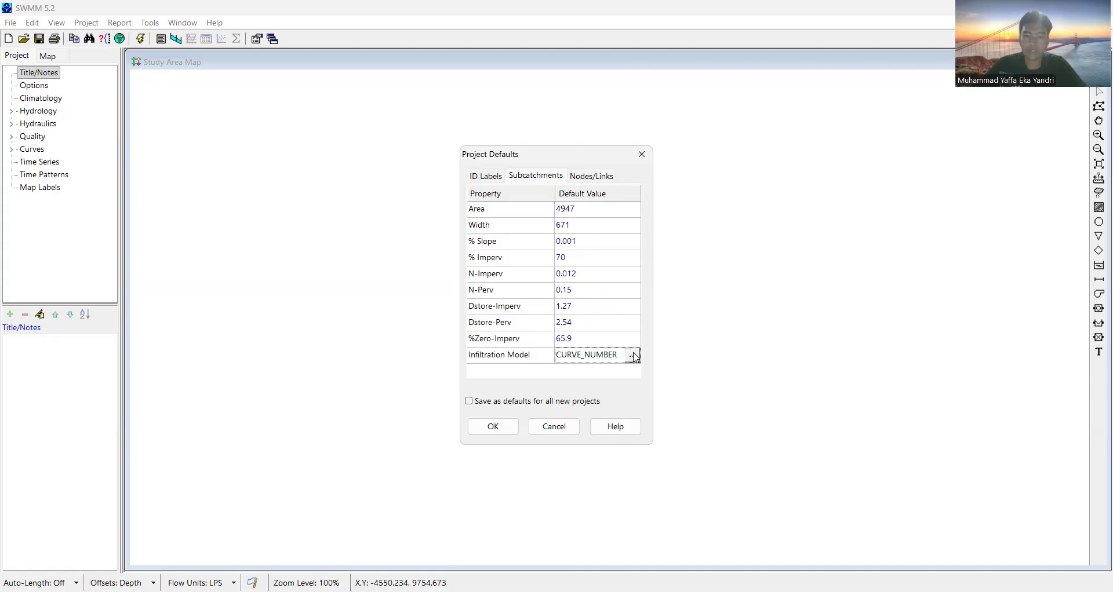
click(635, 356)
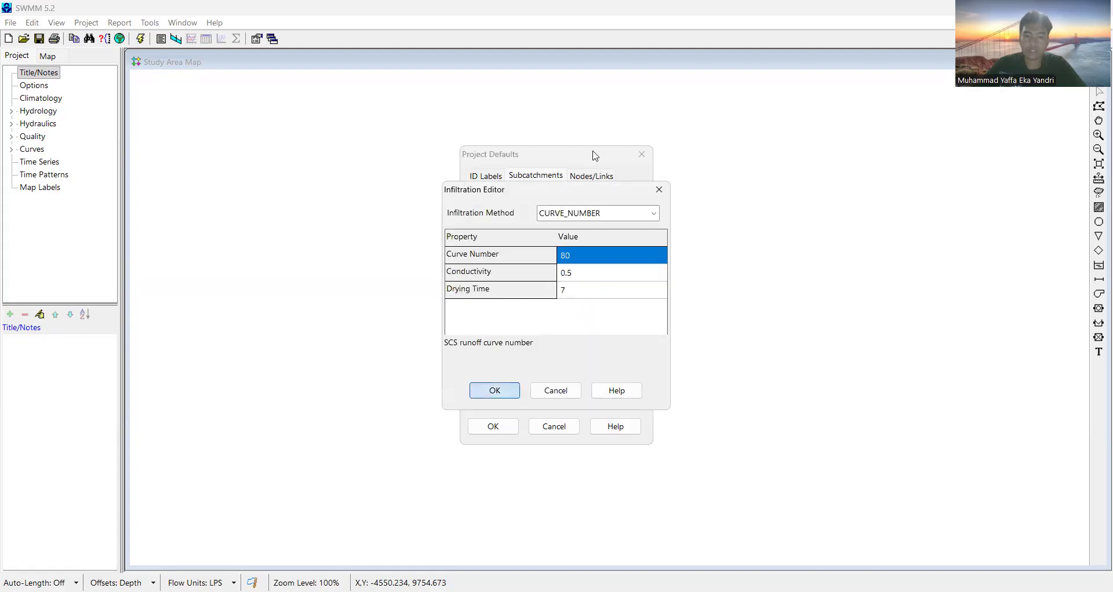
key(Return)
Check the default node and link values, keep the trapezoidal conduit cross-section, and accept the project defaults
click(592, 176)
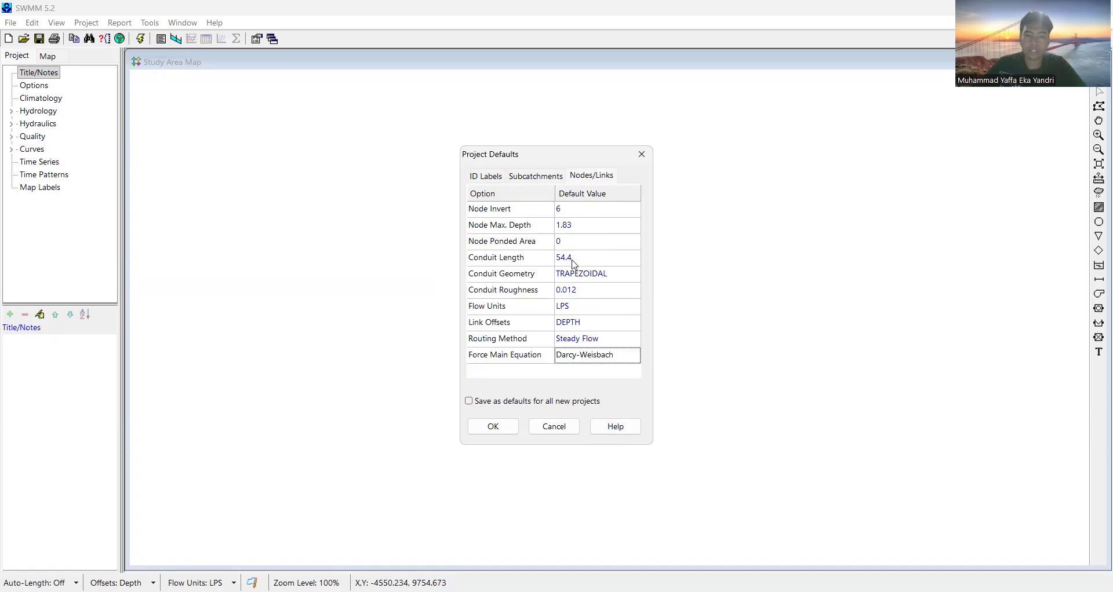
click(606, 274)
click(634, 276)
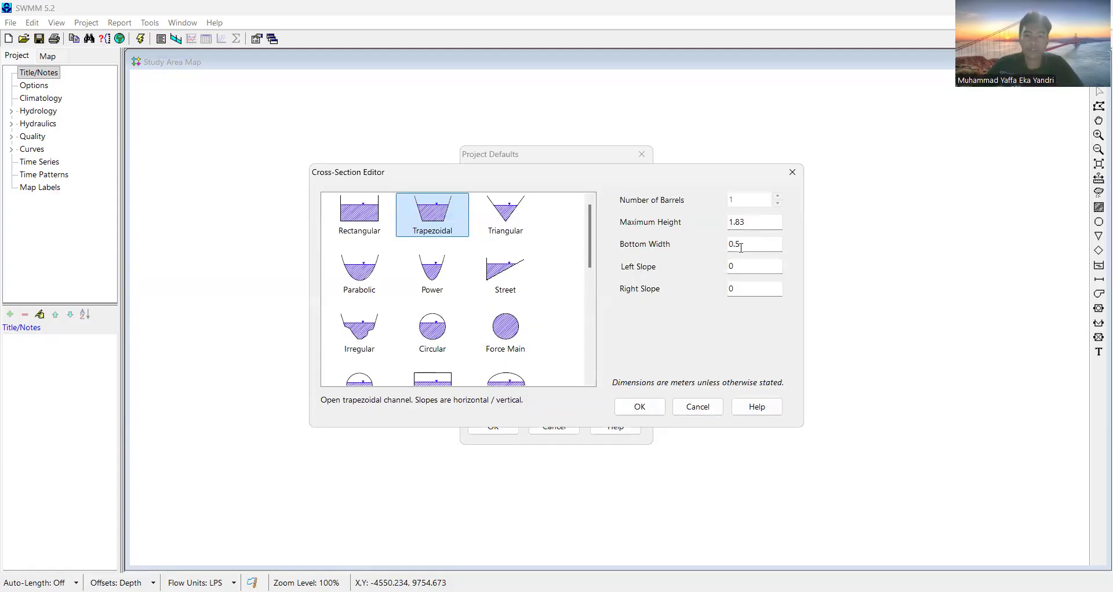
click(638, 408)
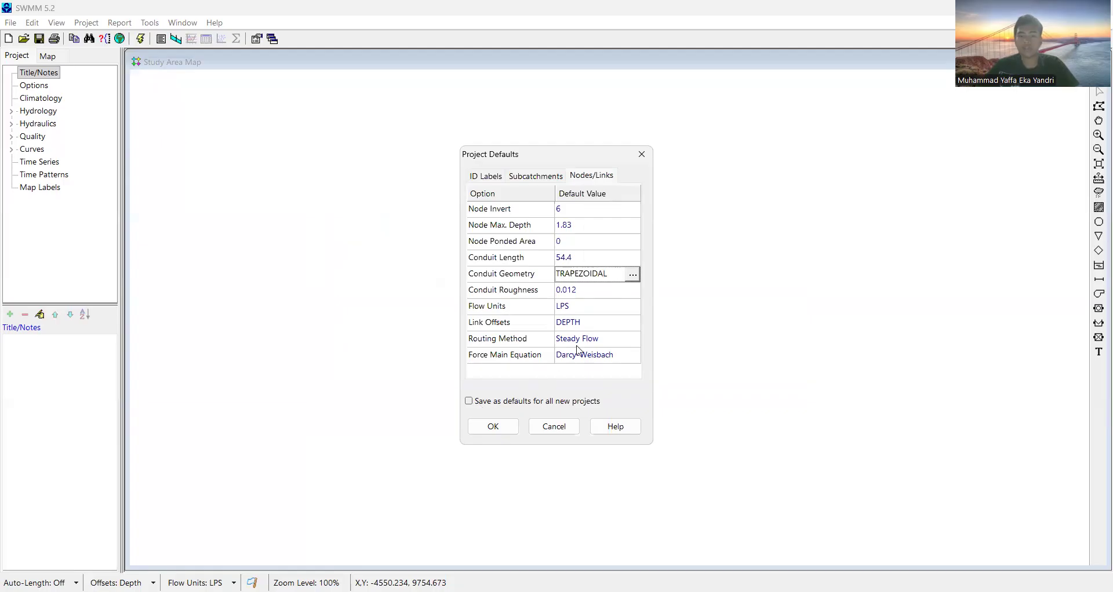
click(494, 427)
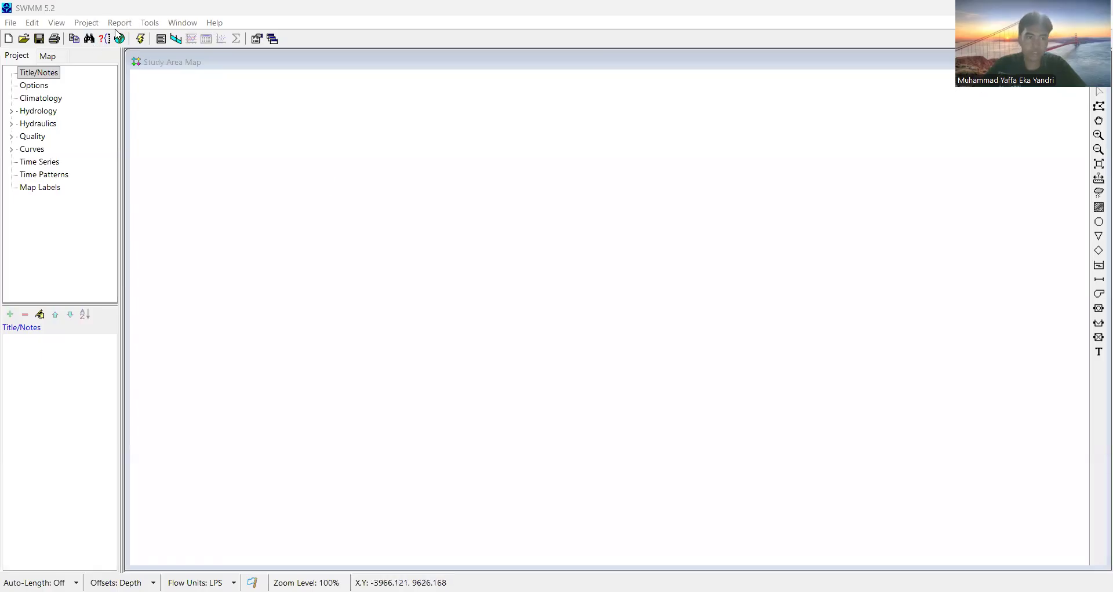
Open the map display options and increase the node size
click(149, 22)
click(180, 52)
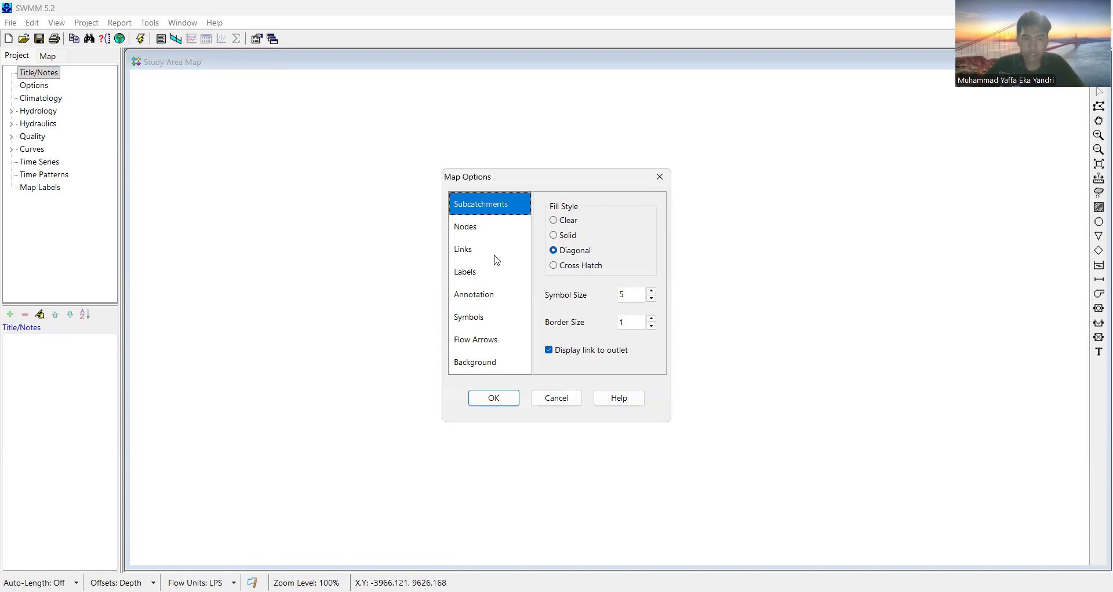
click(497, 232)
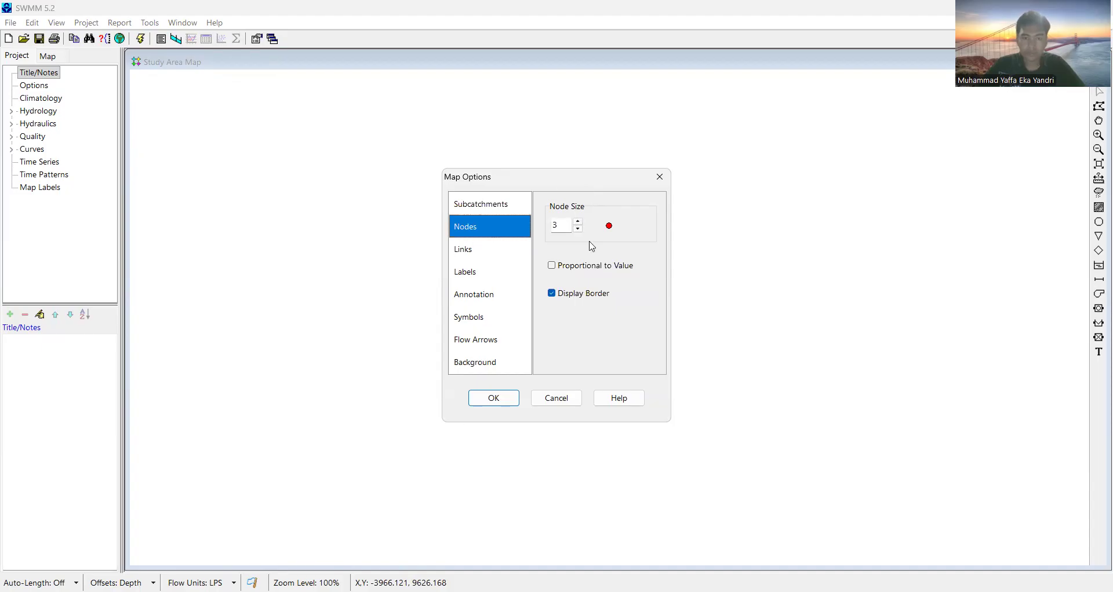
click(579, 222)
Turn on the map annotations for subcatchment IDs, node IDs and link IDs
click(469, 255)
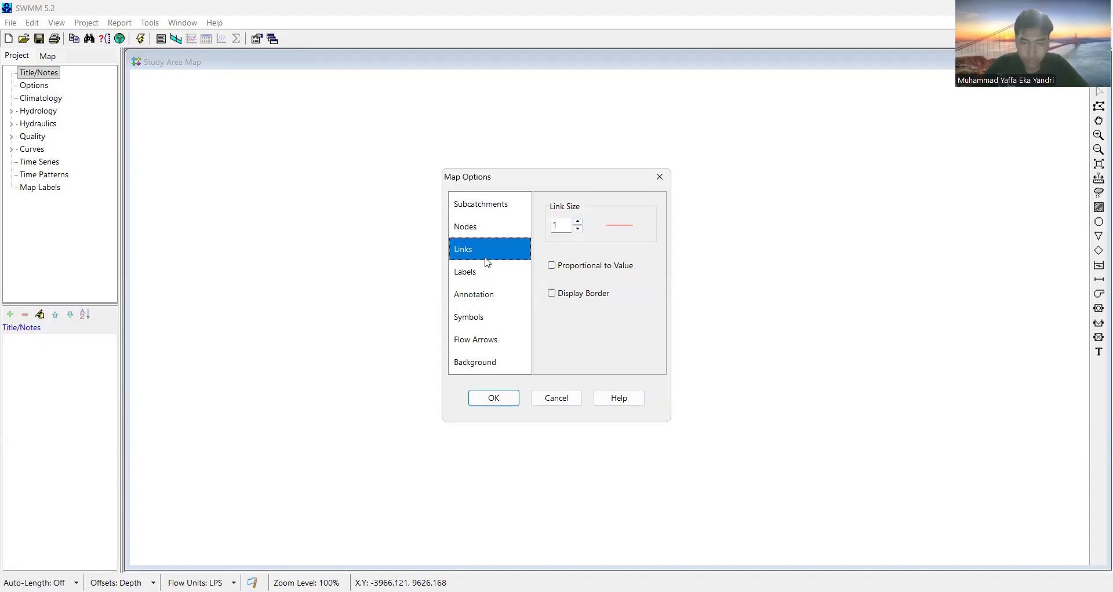
click(476, 272)
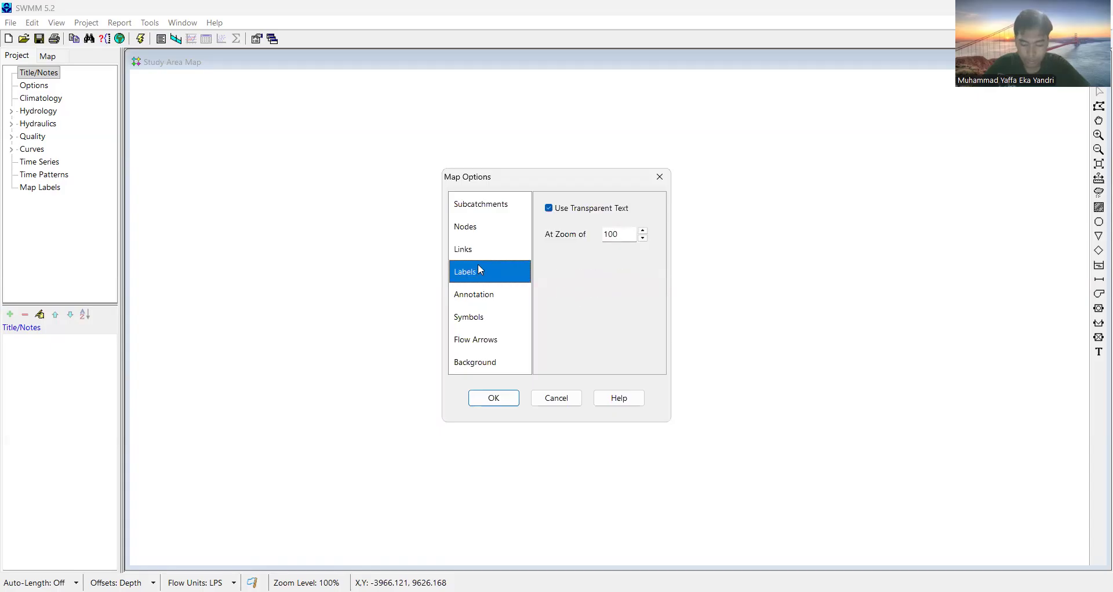
click(471, 295)
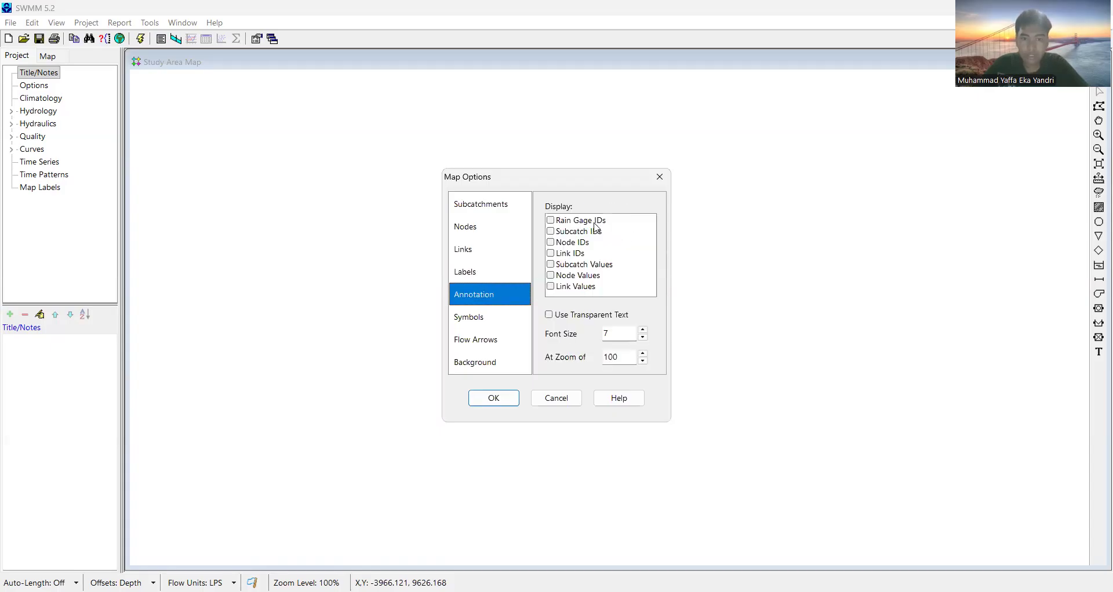
click(551, 232)
click(551, 243)
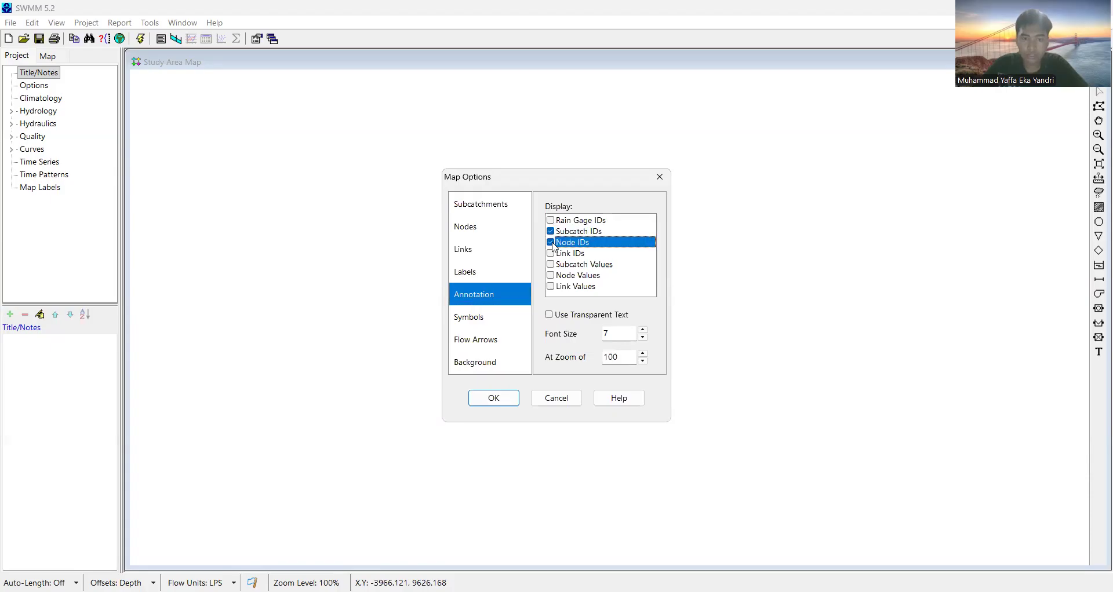
click(506, 318)
click(512, 293)
click(549, 254)
Set the flow arrows to size 7 with the Filled style, keep the white background, and apply the map options
click(520, 313)
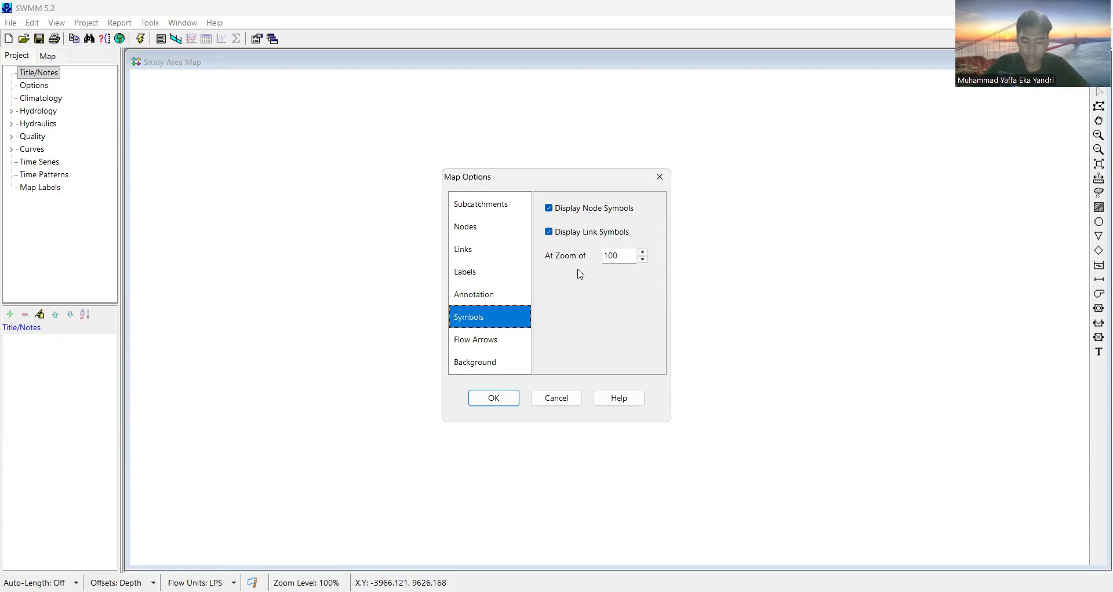
click(475, 341)
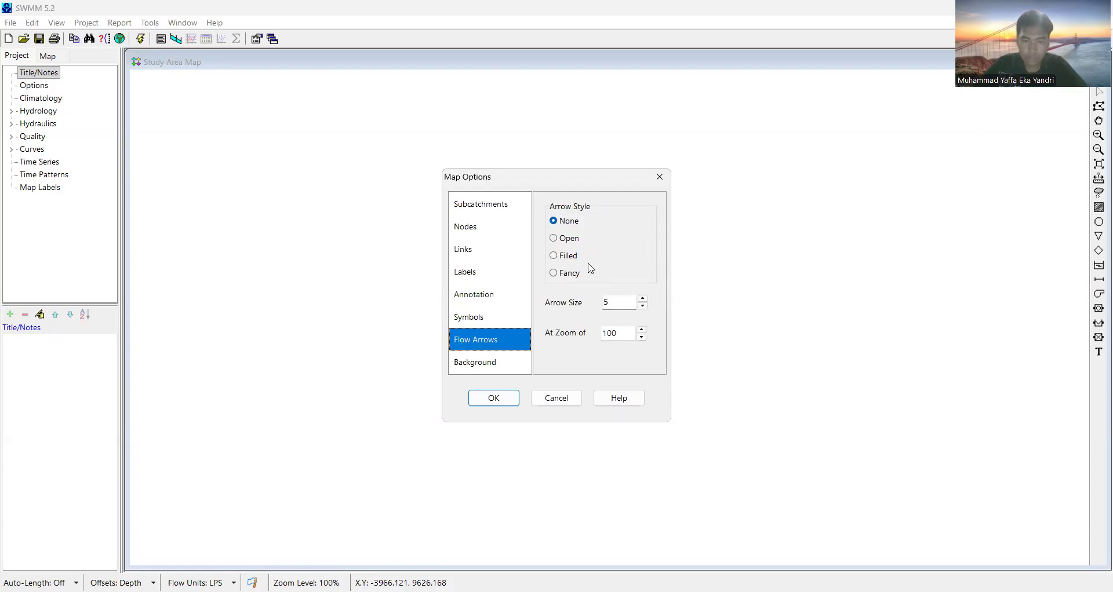
double_click(613, 307)
key(BackSpace)
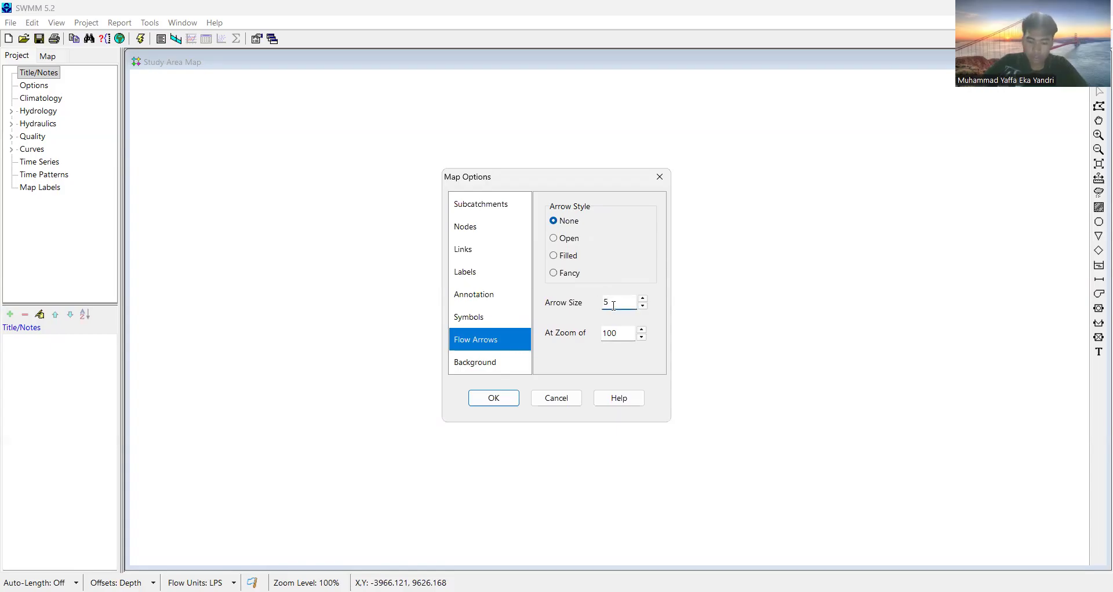
text(7)
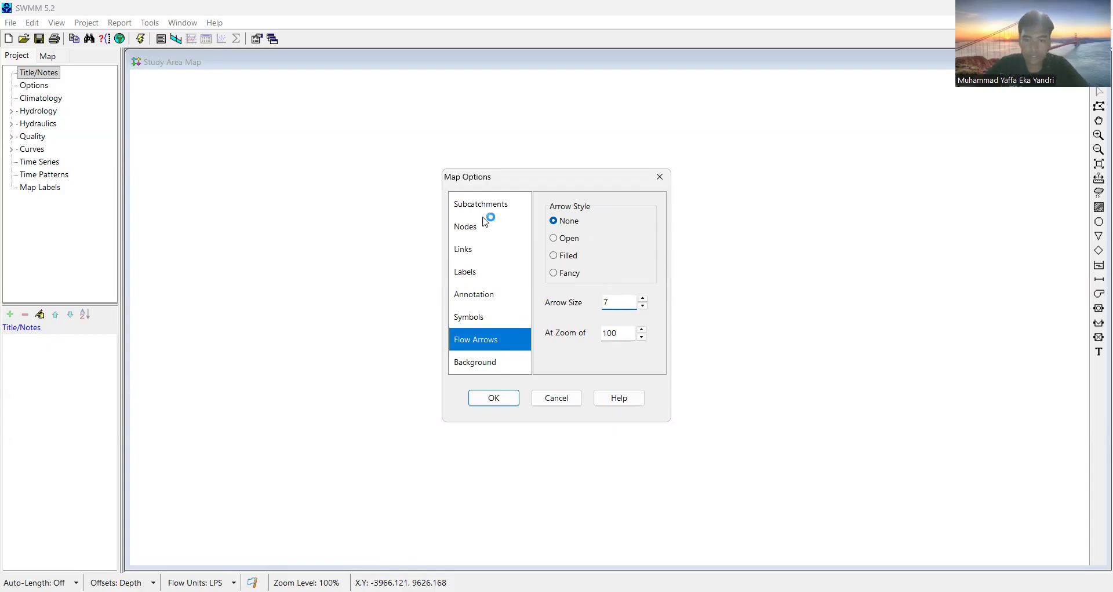
click(565, 255)
click(492, 366)
click(505, 397)
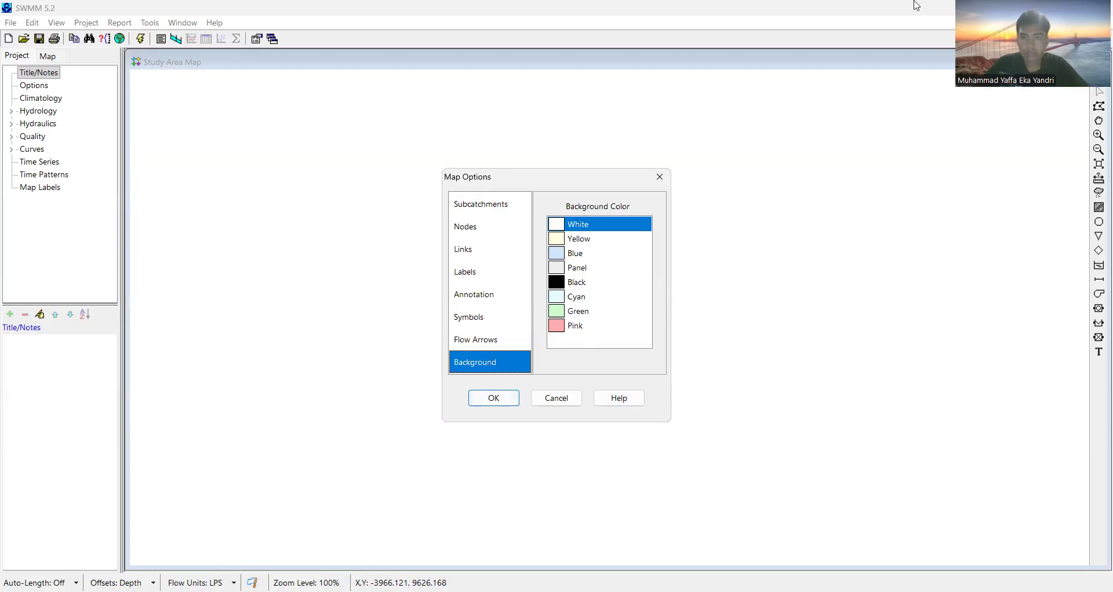
click(511, 402)
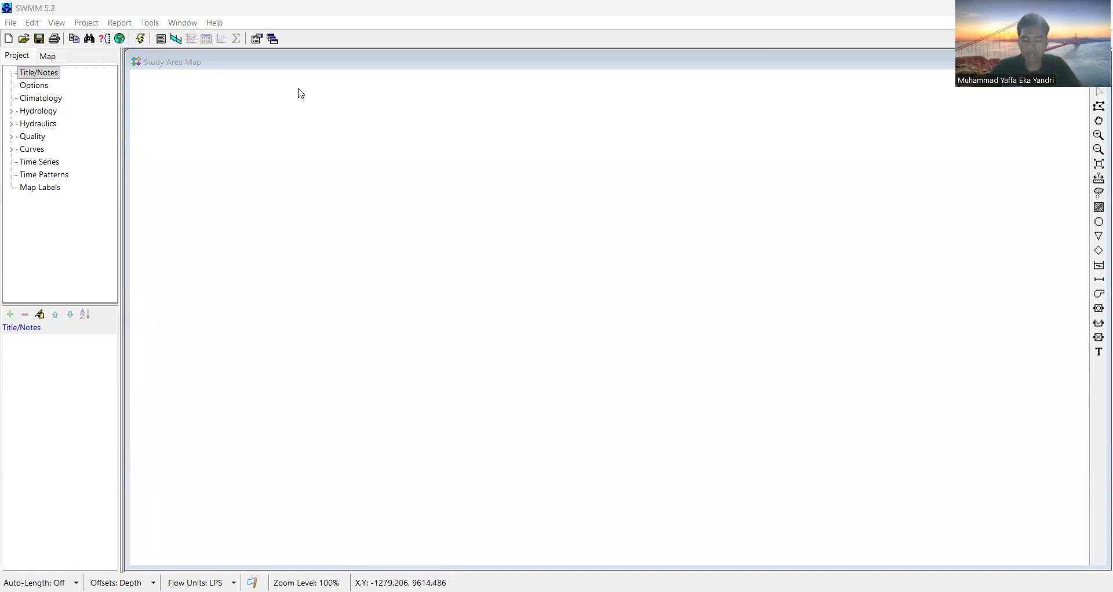
Auto-size the map dimensions with map units set to None and accept them
click(55, 24)
click(97, 38)
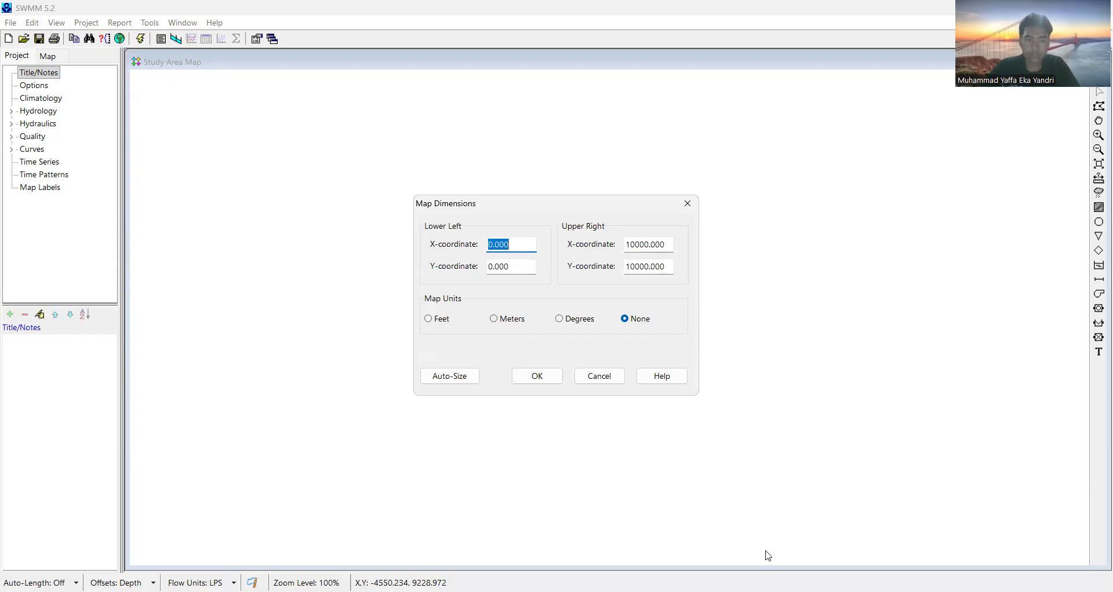
click(466, 385)
click(552, 377)
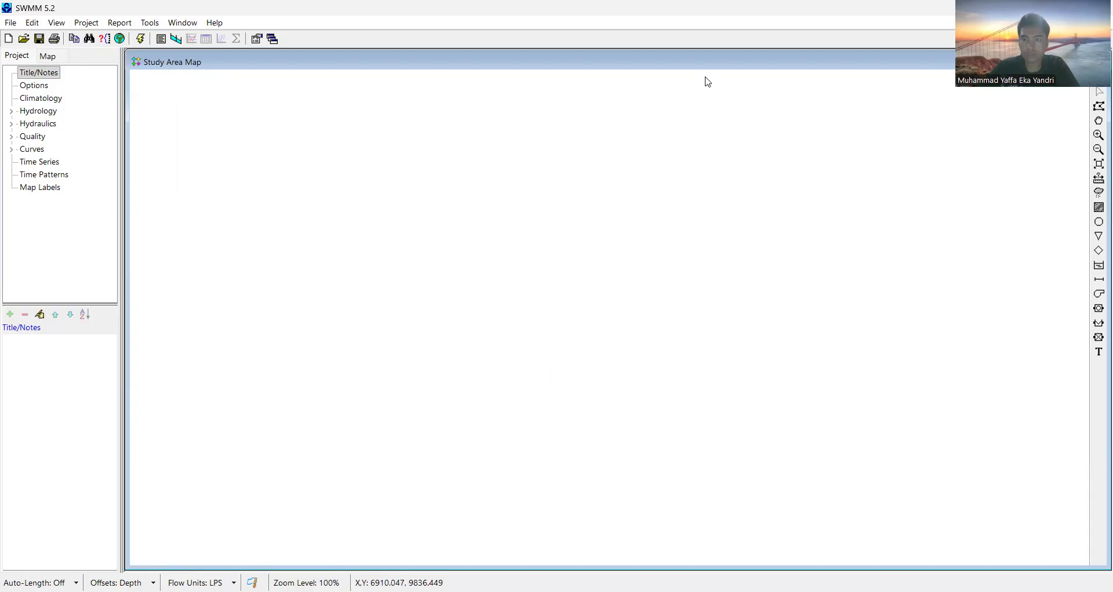
click(786, 76)
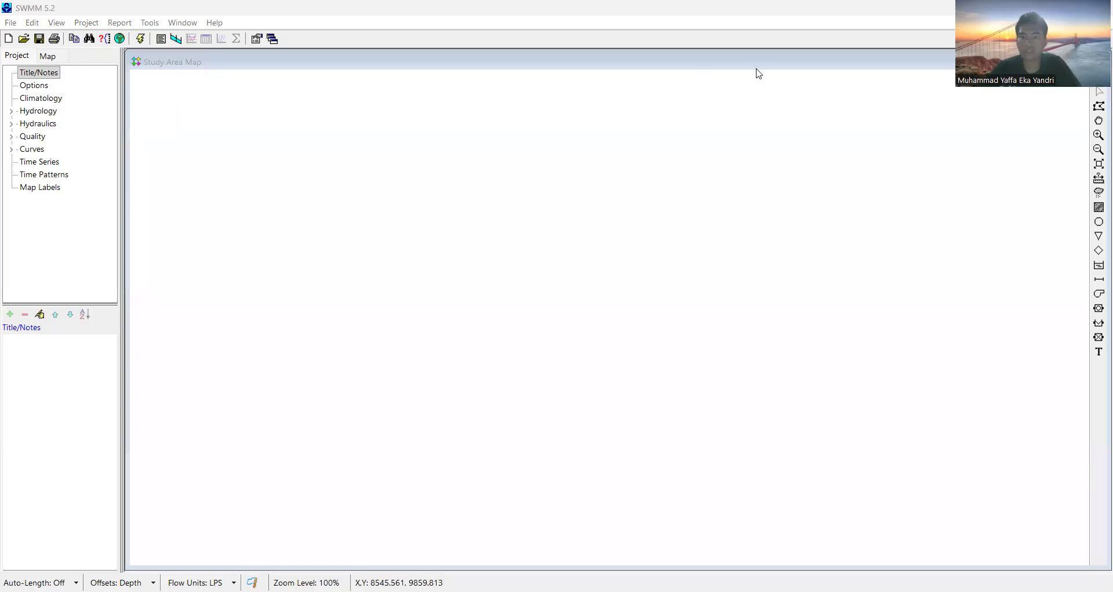
click(60, 24)
click(75, 36)
click(450, 376)
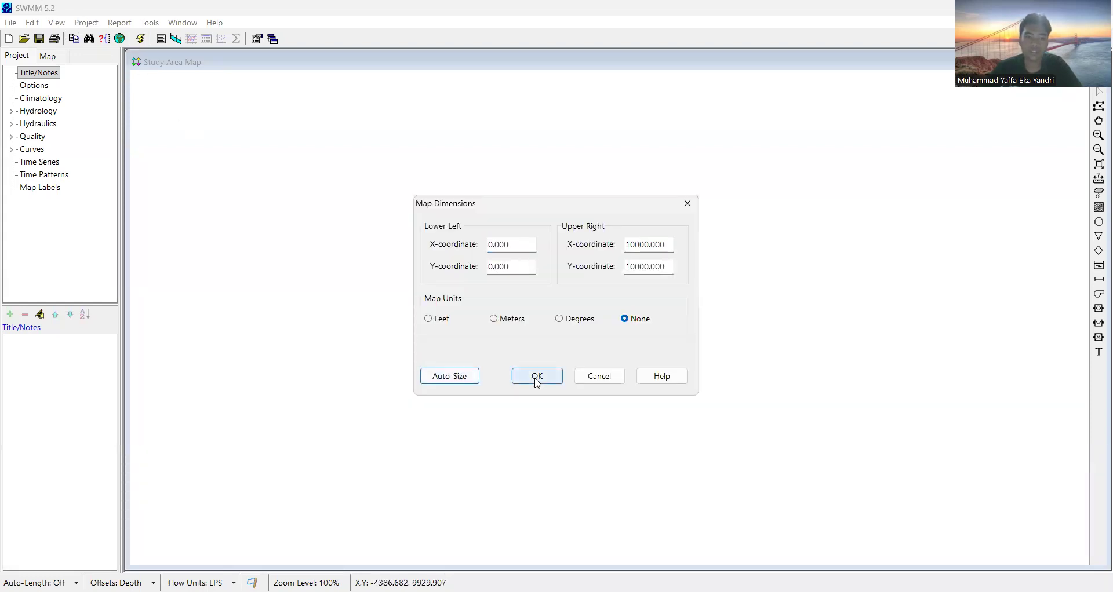
click(537, 376)
Load the image lokasi 2.jpg from the Downloads folder as the map backdrop, without a world coordinates file
click(90, 25)
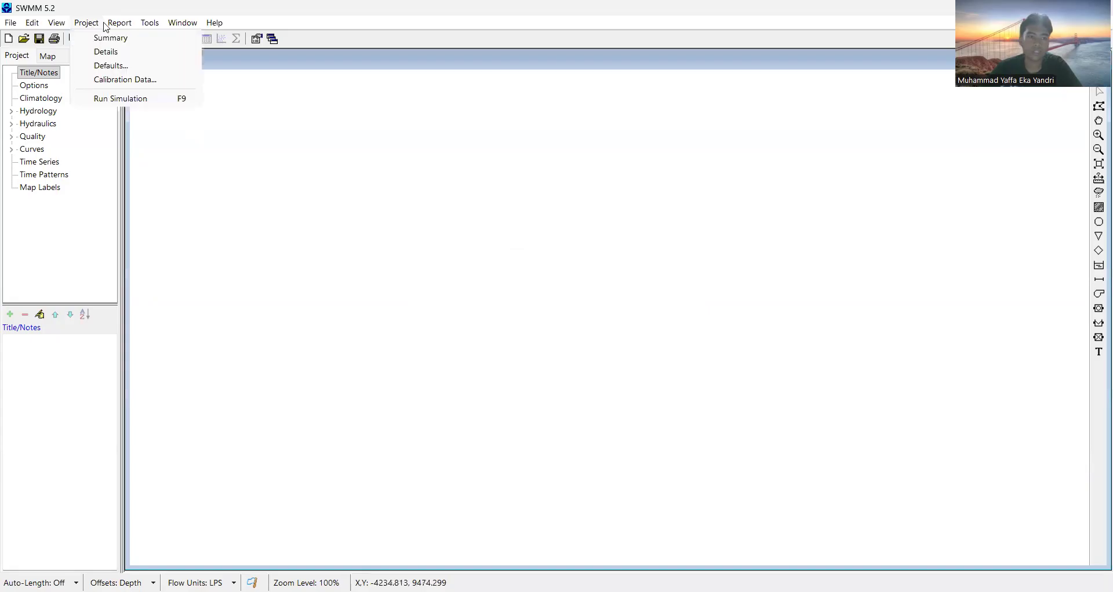
mouse_move(68, 22)
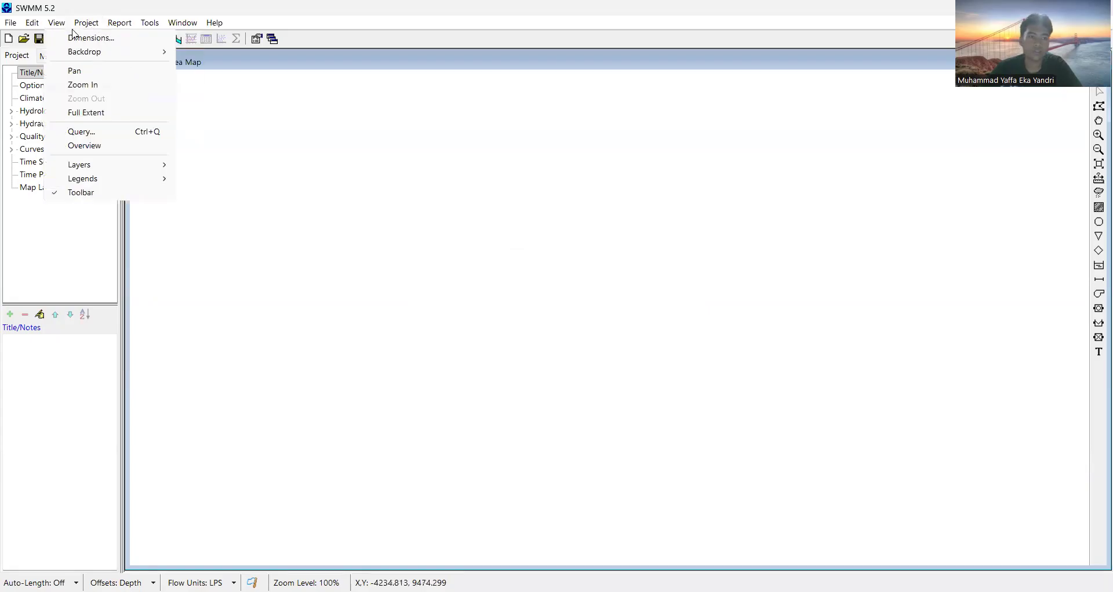
mouse_move(76, 56)
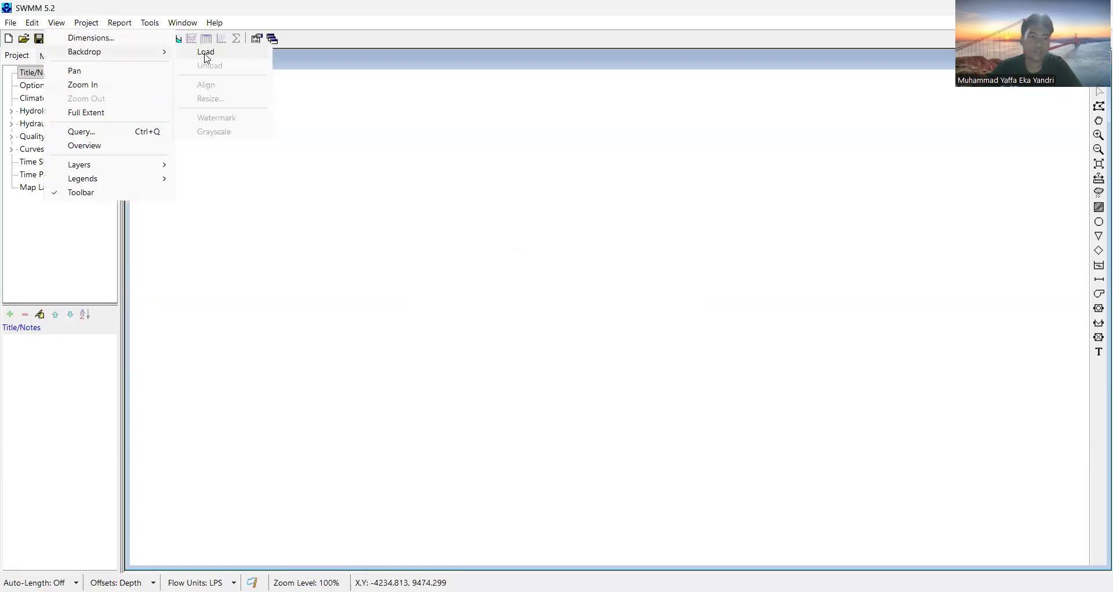
click(197, 52)
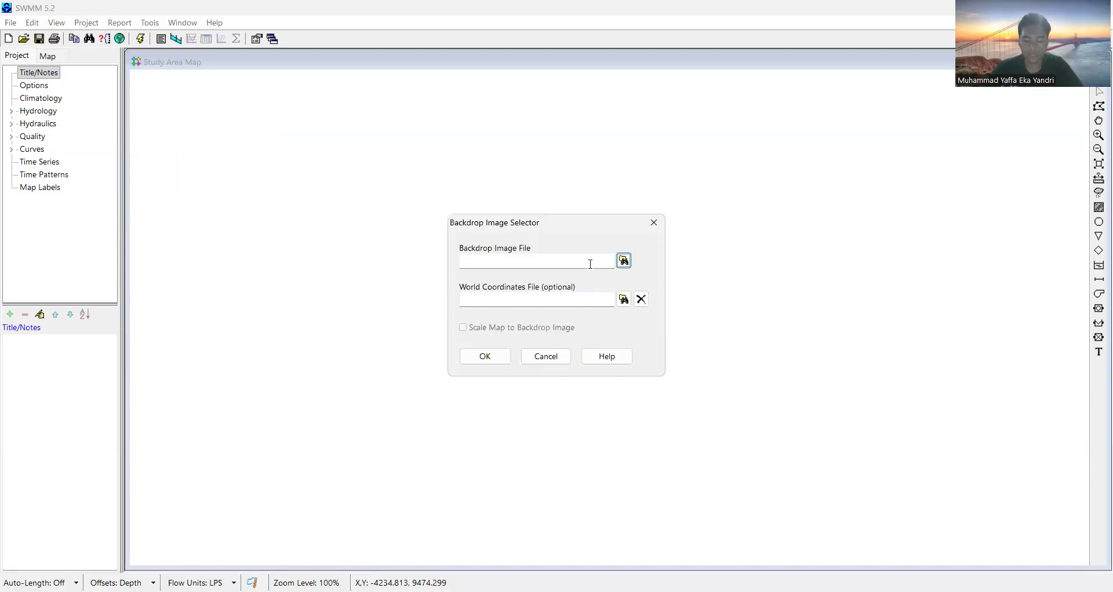
click(582, 256)
click(623, 260)
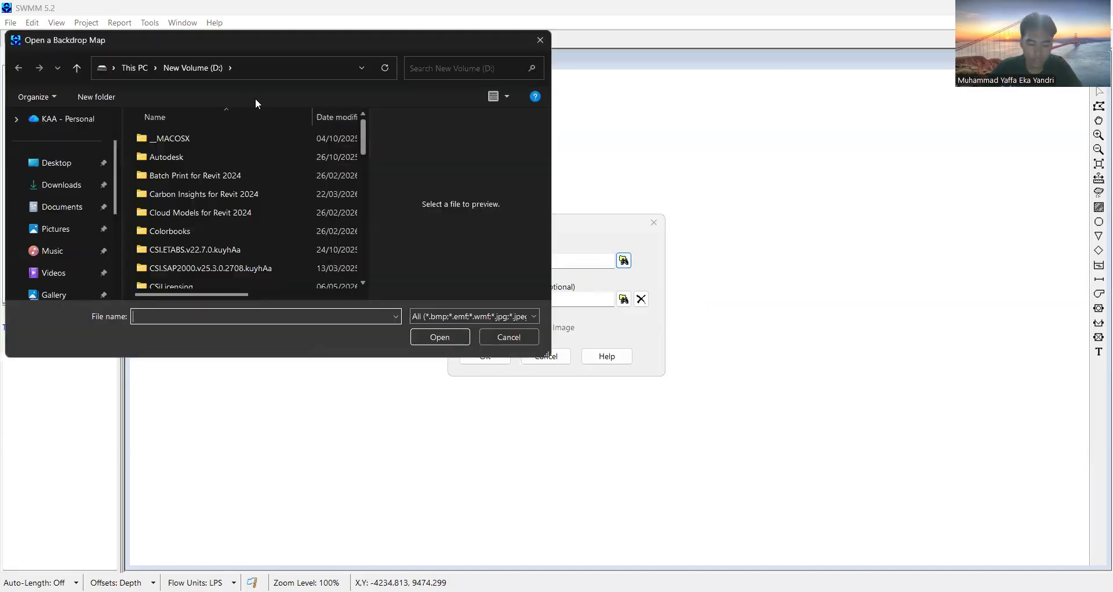
click(81, 186)
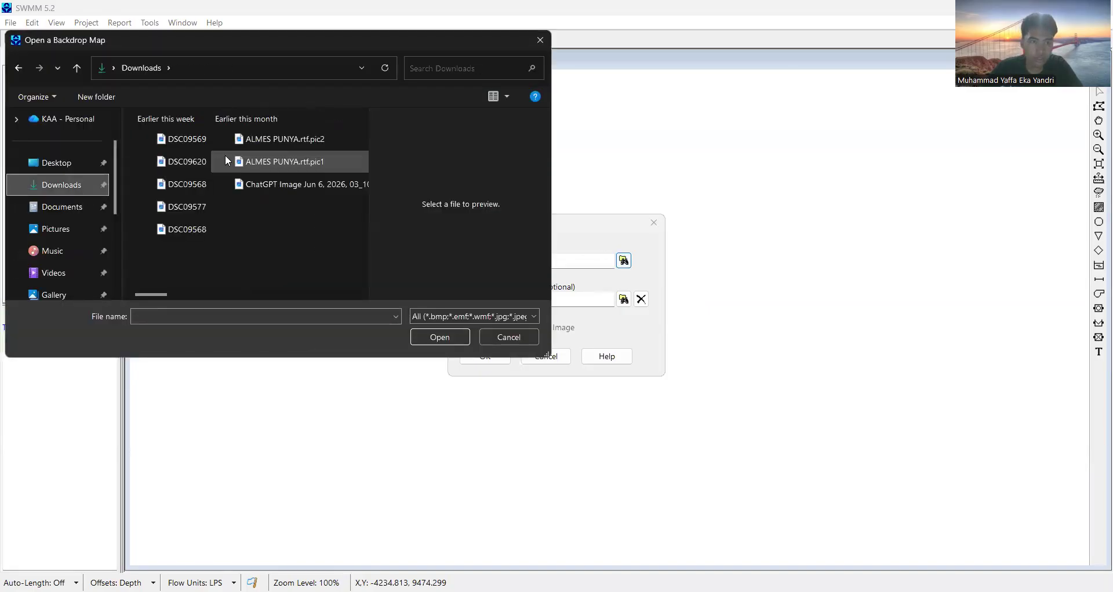
click(189, 144)
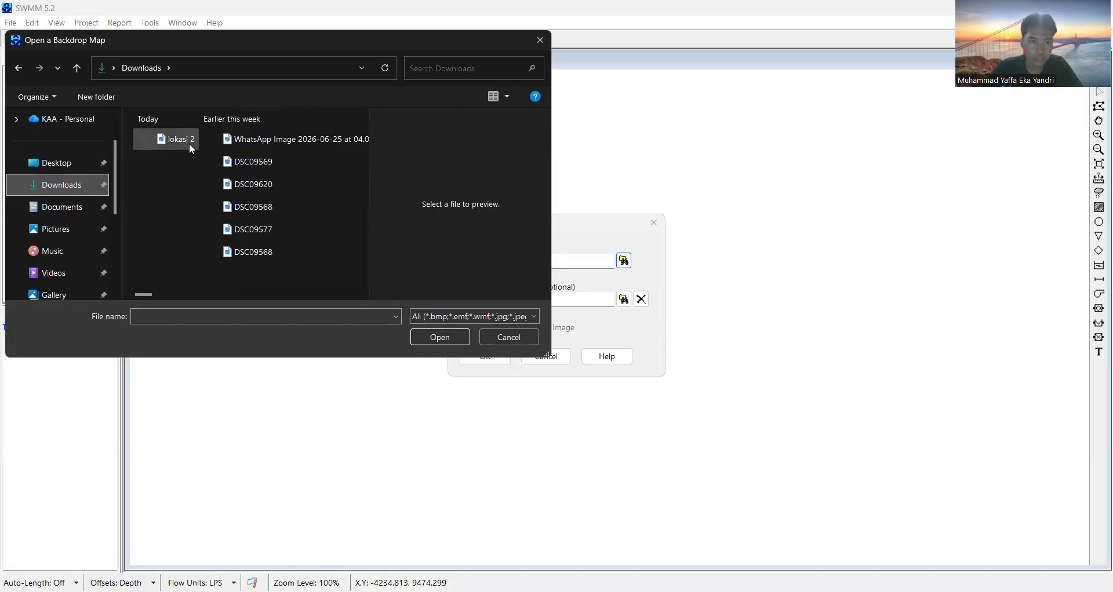
click(453, 340)
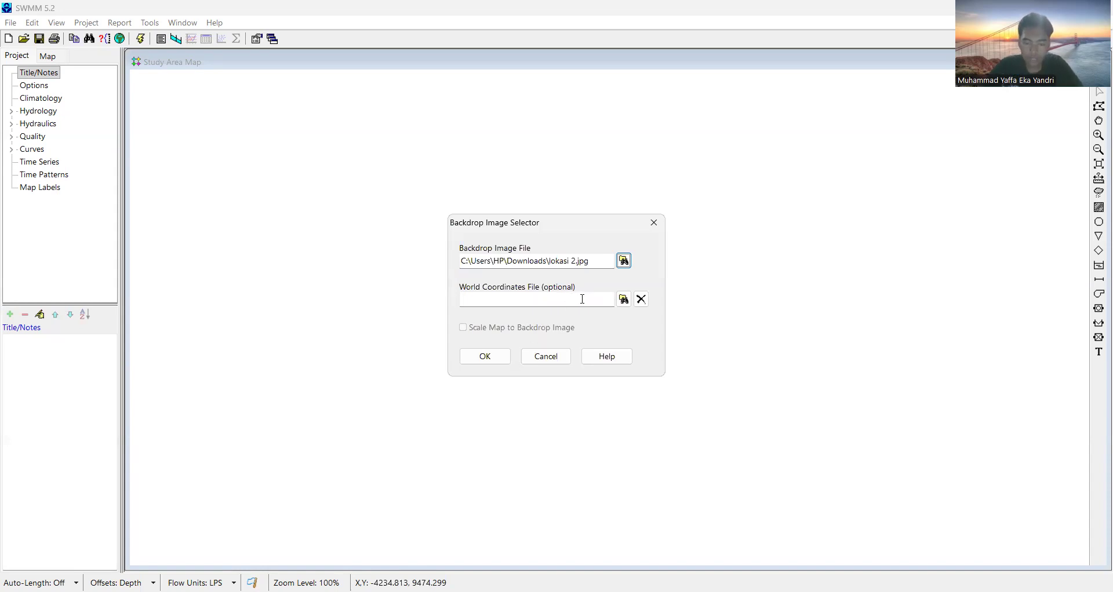
click(499, 357)
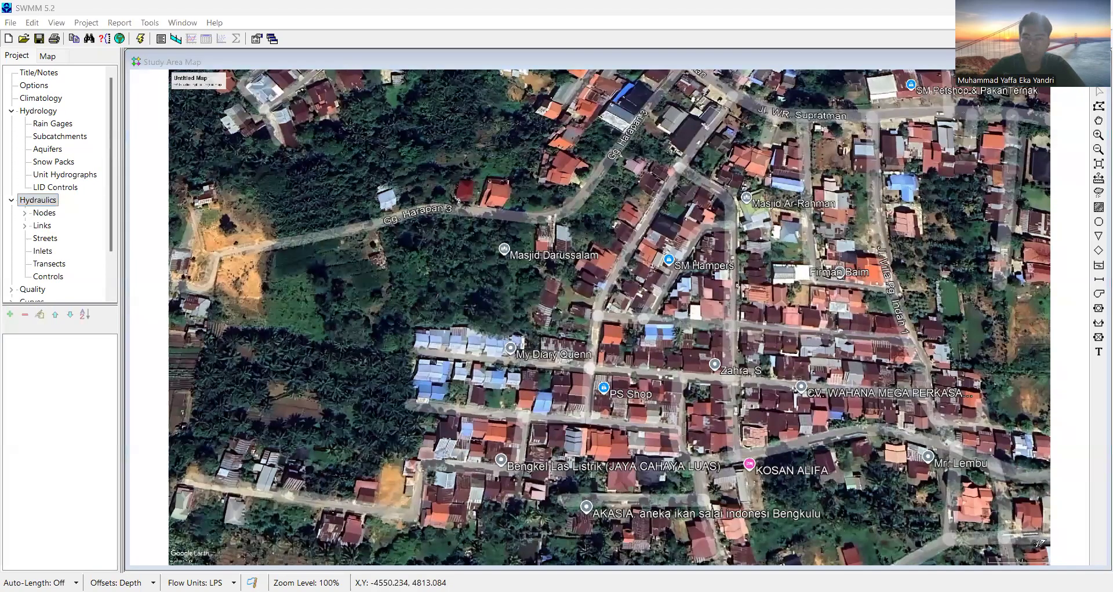
Outline three subcatchments over the housing blocks: north of Zahra S street, the block east of it, and the block around PS Shop
click(61, 137)
click(10, 314)
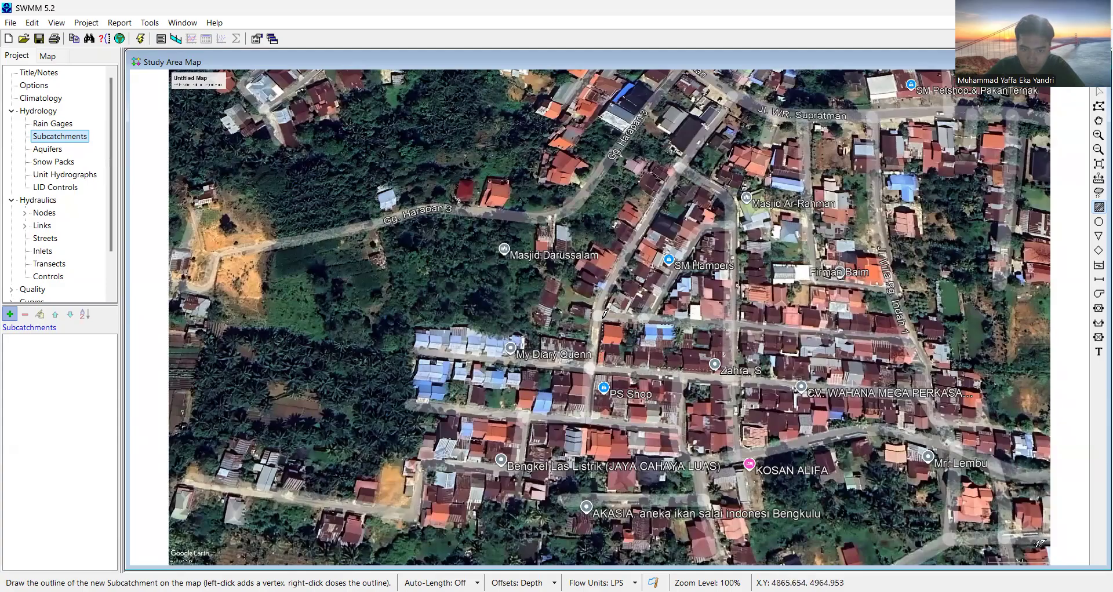
right_click(604, 316)
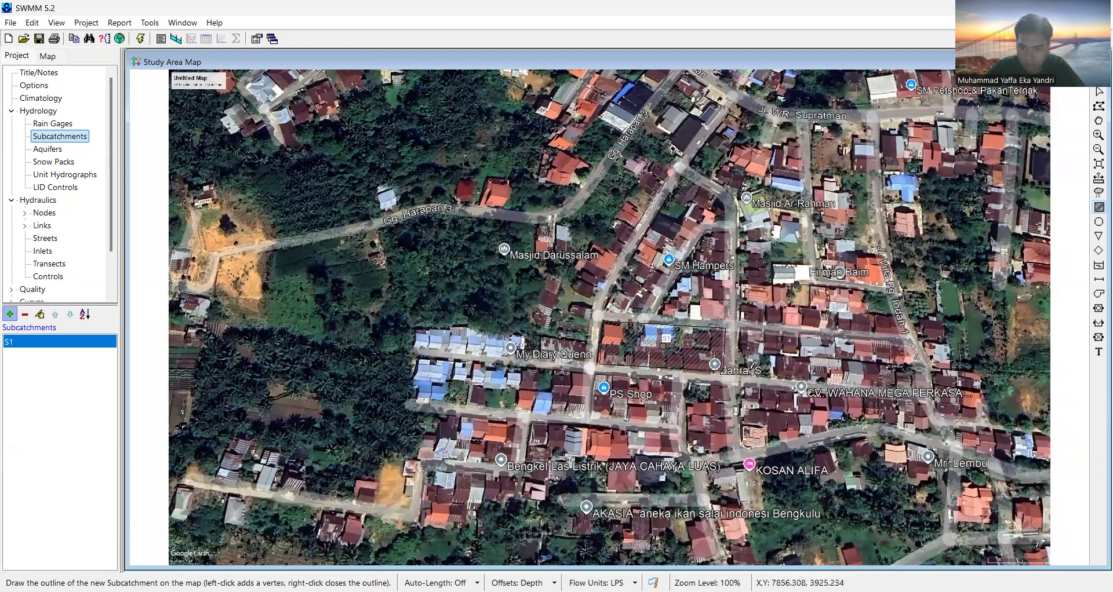
right_click(744, 319)
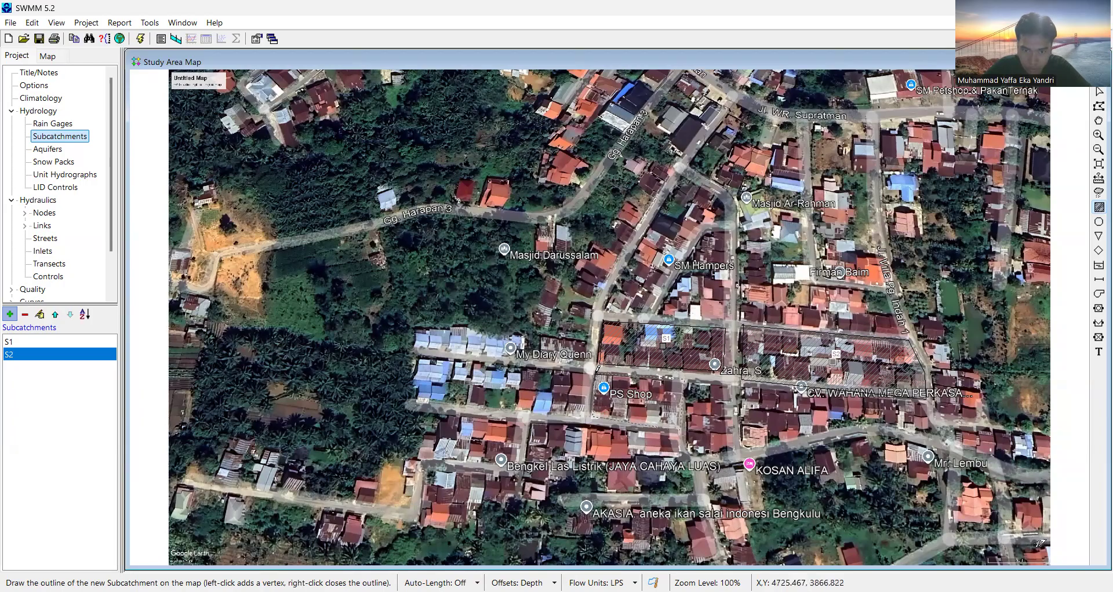
right_click(598, 374)
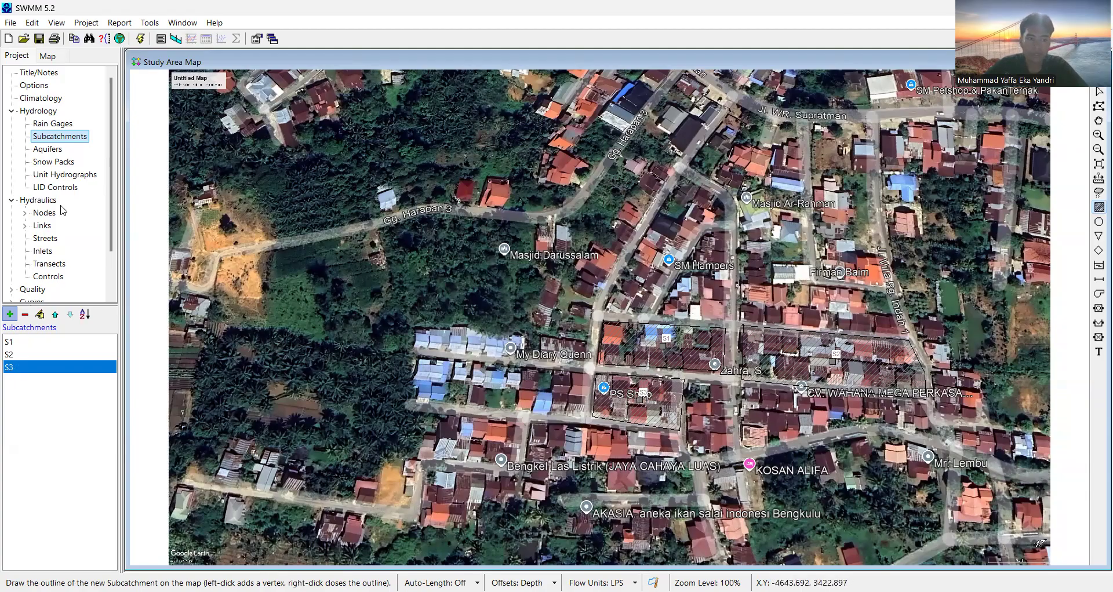
Place junctions at the eastern subcatchment's northeast and southeast corners, the central street crossing, and the PS Shop block's northeast corner
click(25, 213)
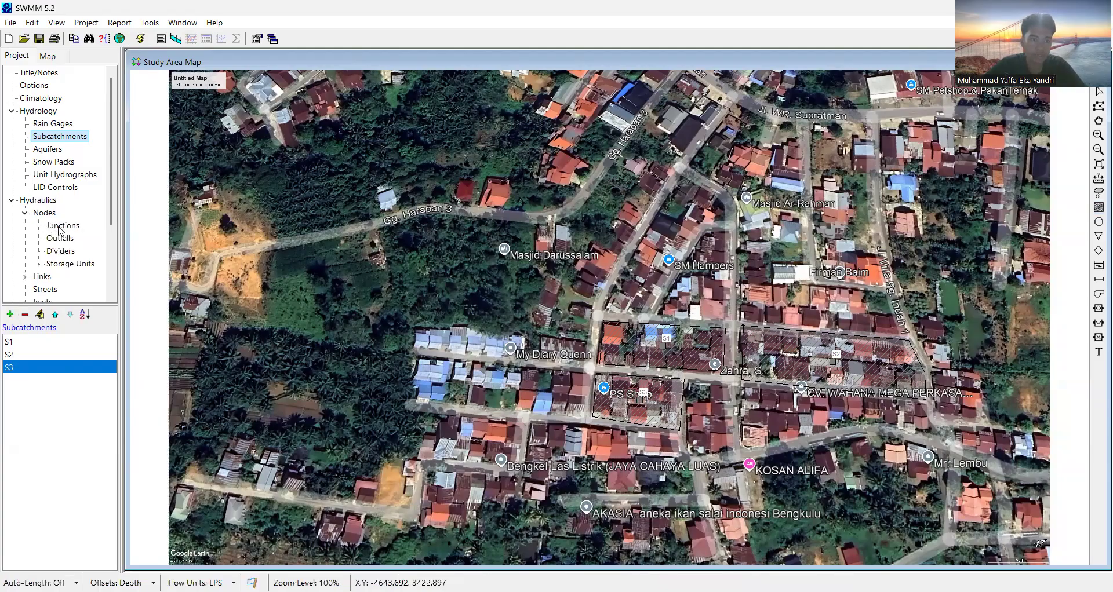
click(58, 227)
click(10, 314)
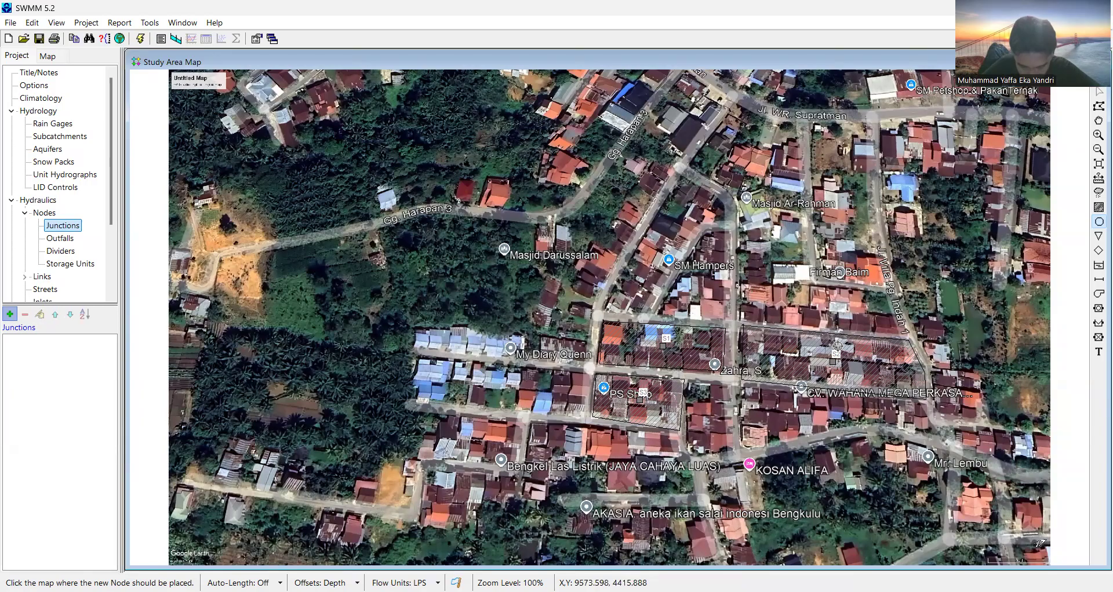
click(920, 342)
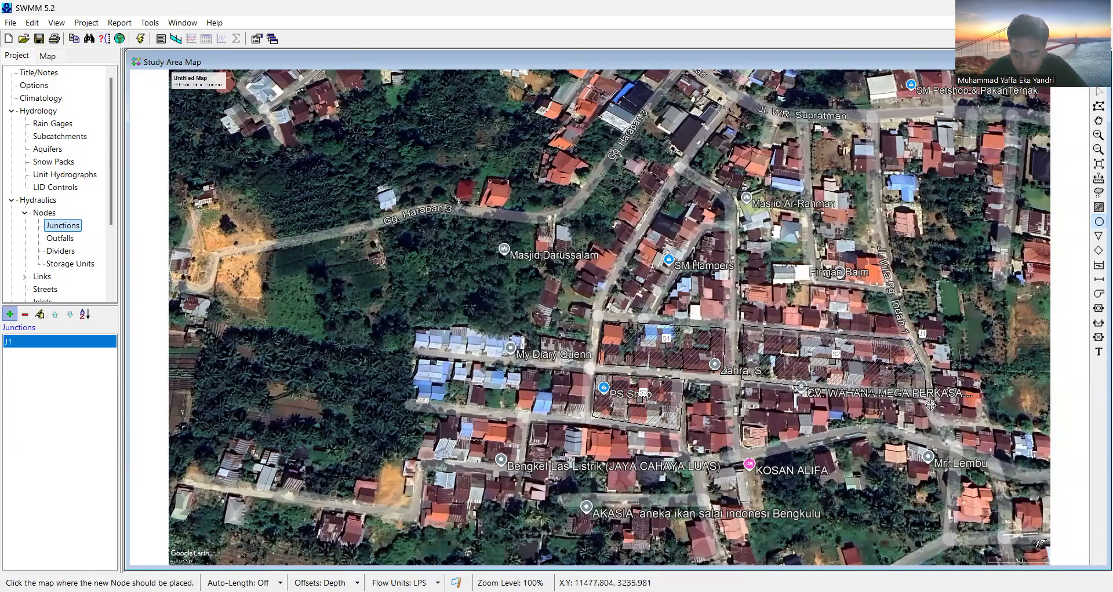
click(931, 404)
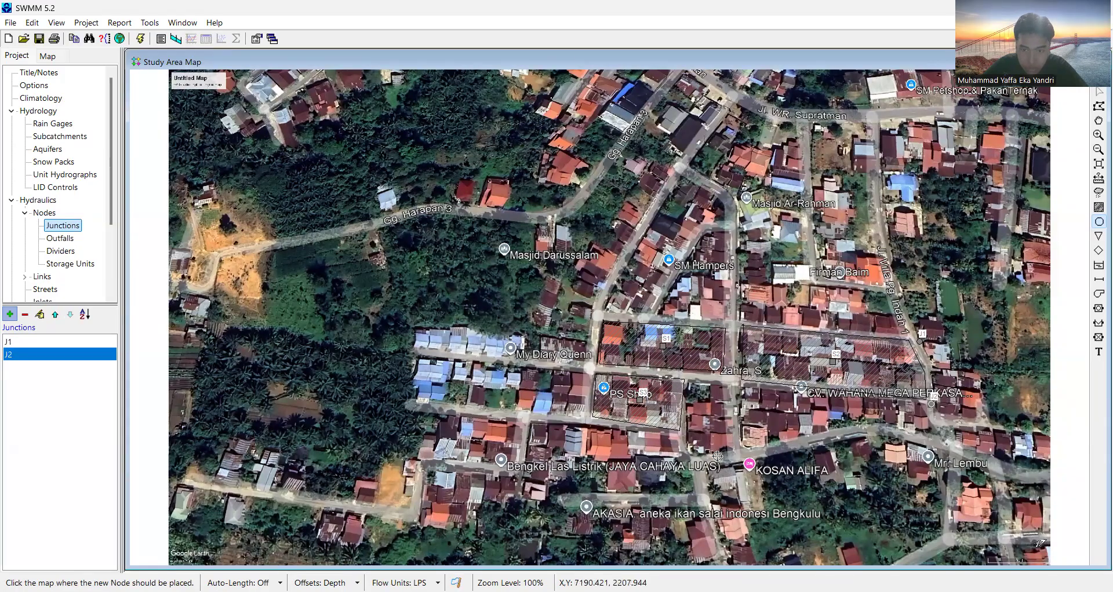
click(735, 384)
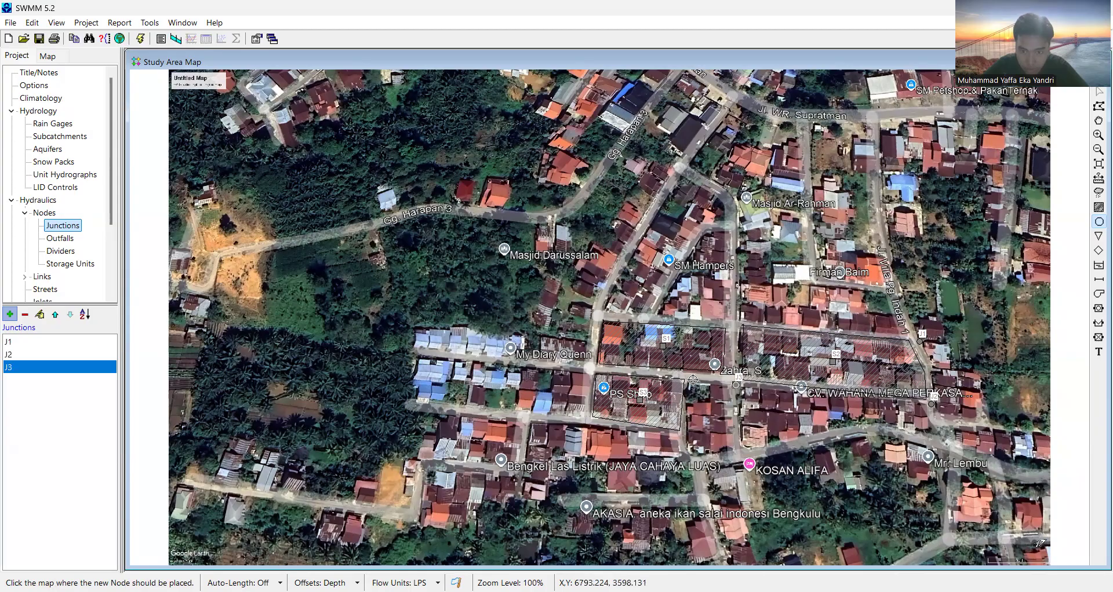
click(689, 376)
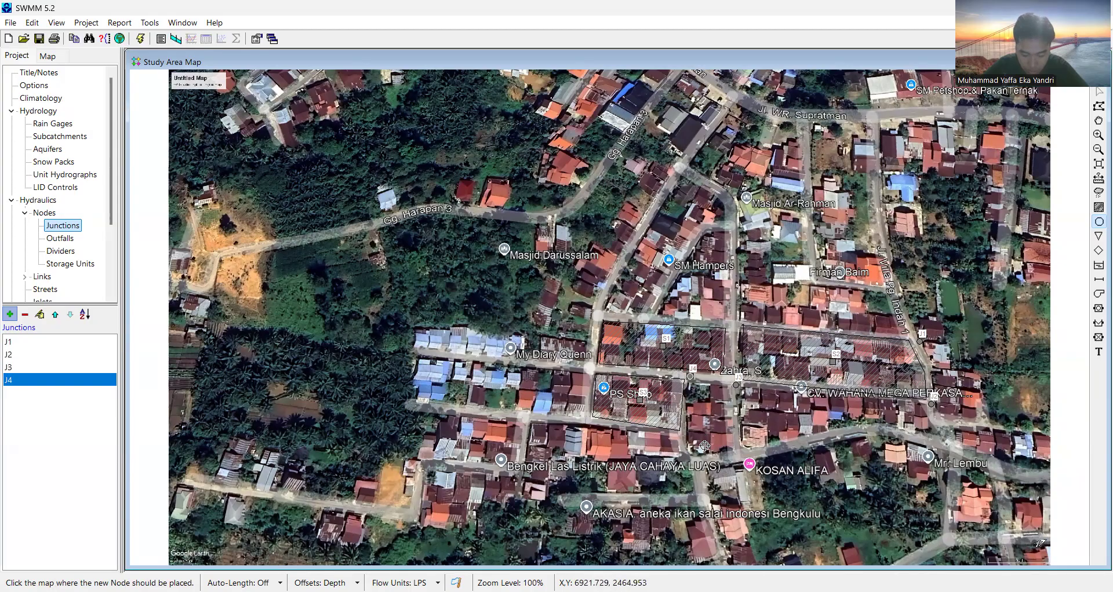
Place junctions at the PS Shop block's southeast, southwest and northwest corners and between the two northern subcatchments on their upper street
click(686, 430)
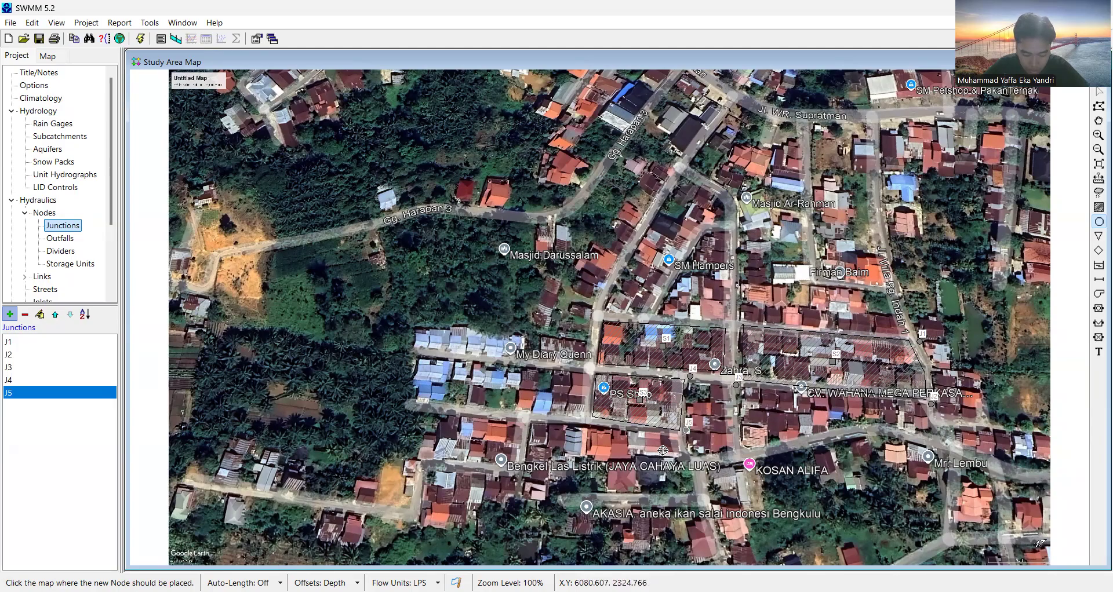
click(592, 422)
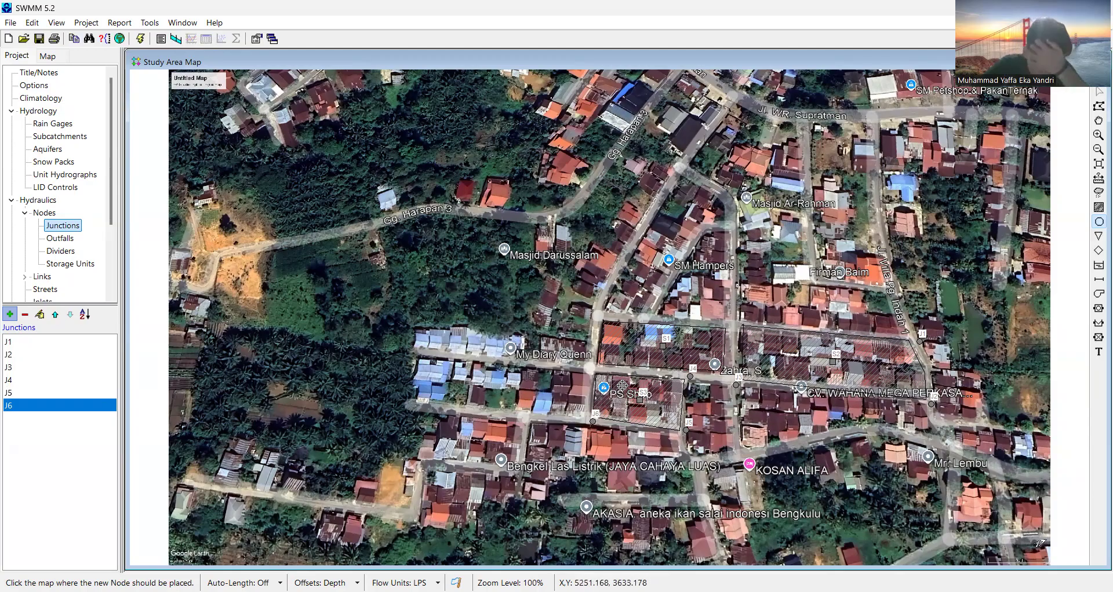
click(734, 328)
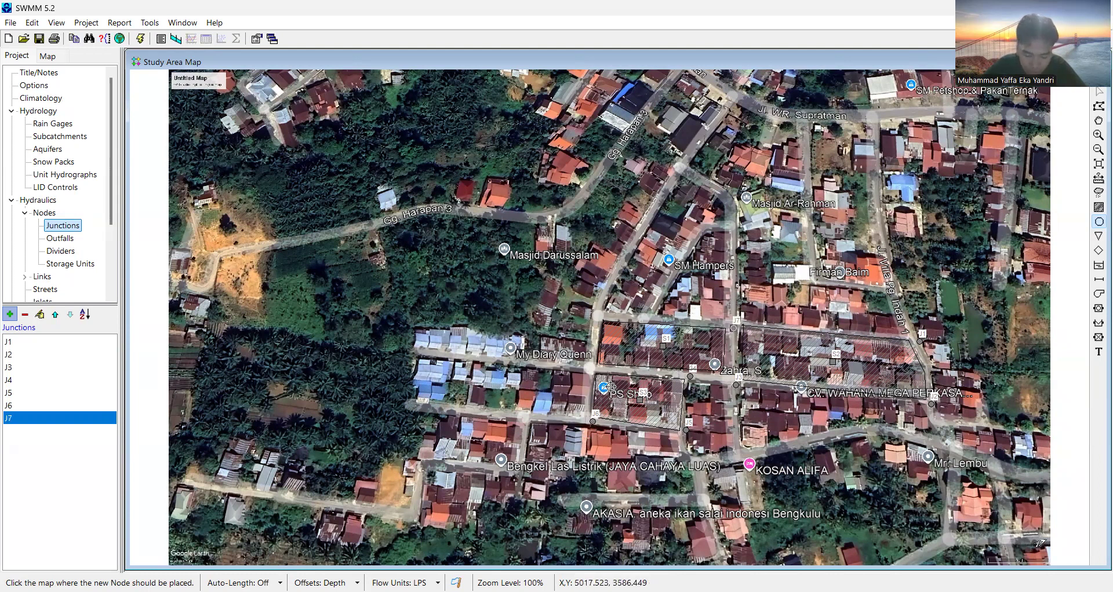
click(594, 367)
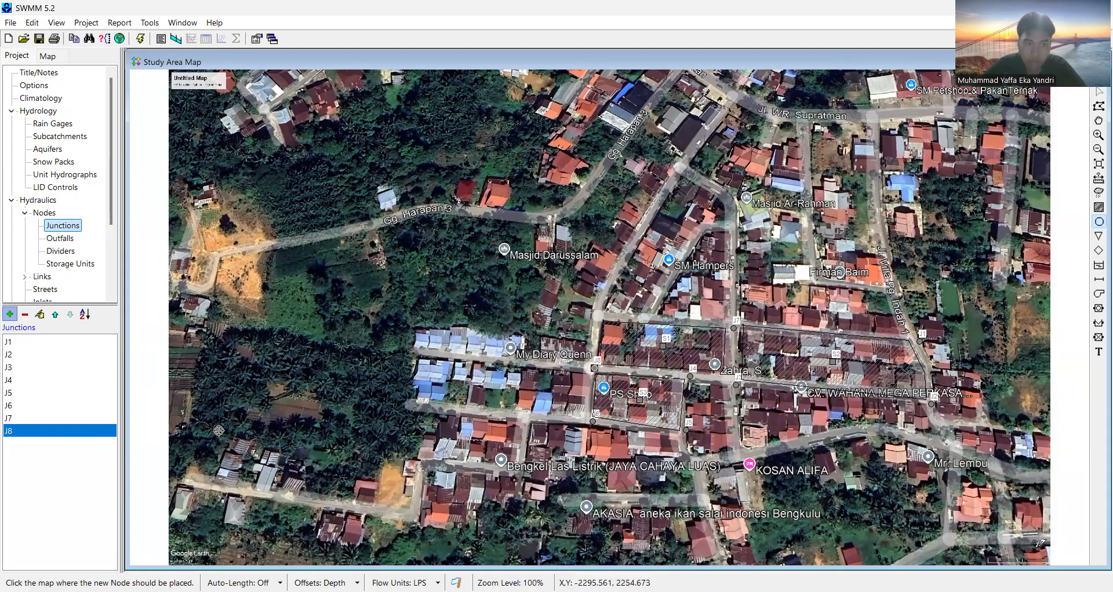
Place an outfall at the west end of the street running along the south side of the PS Shop block
click(60, 238)
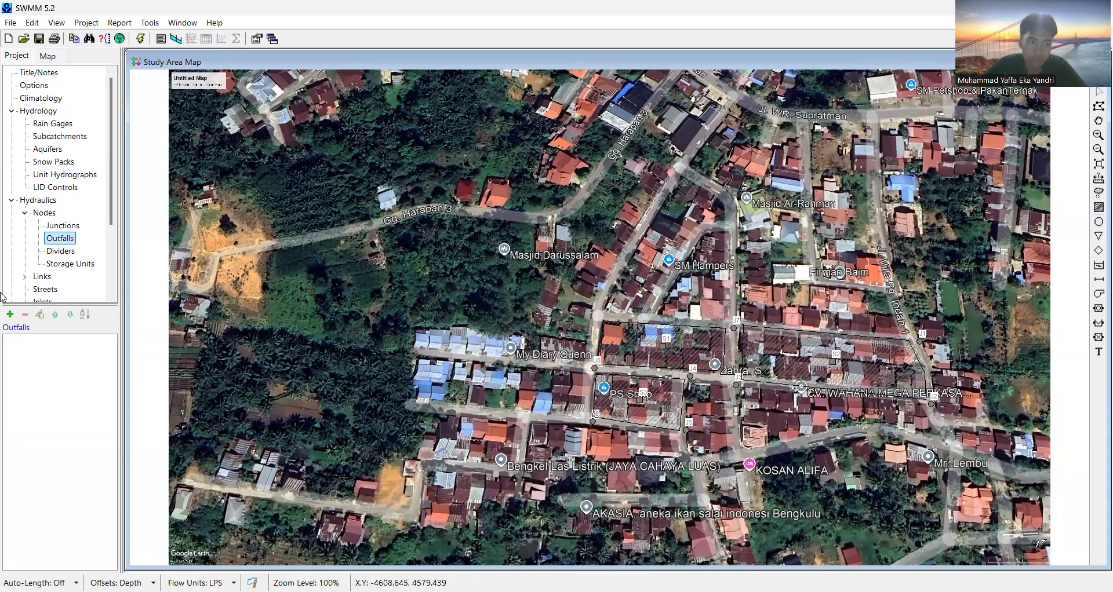
click(9, 316)
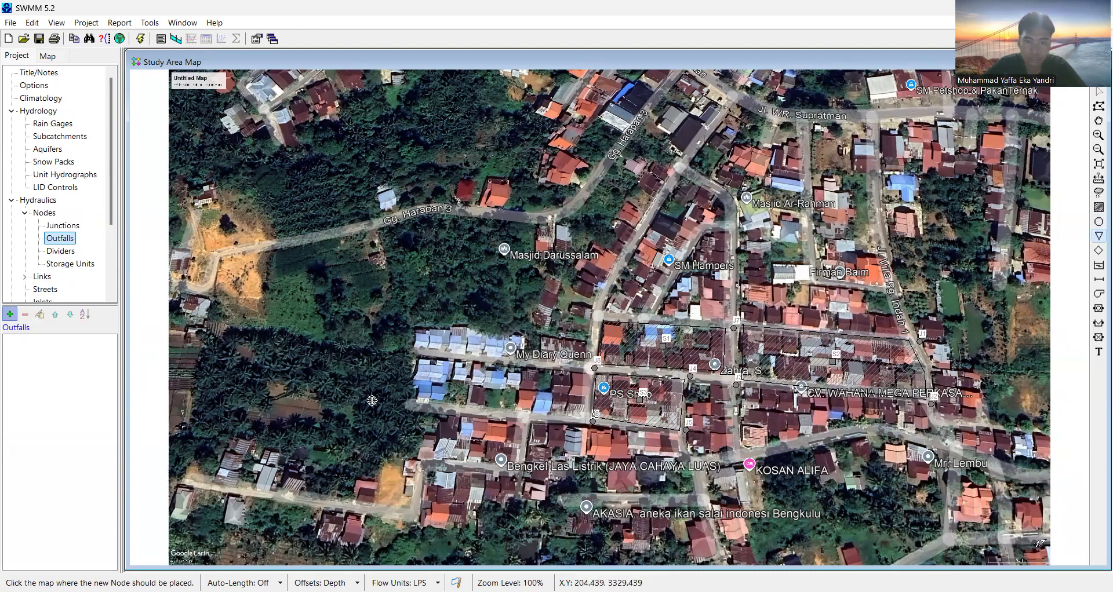
click(410, 405)
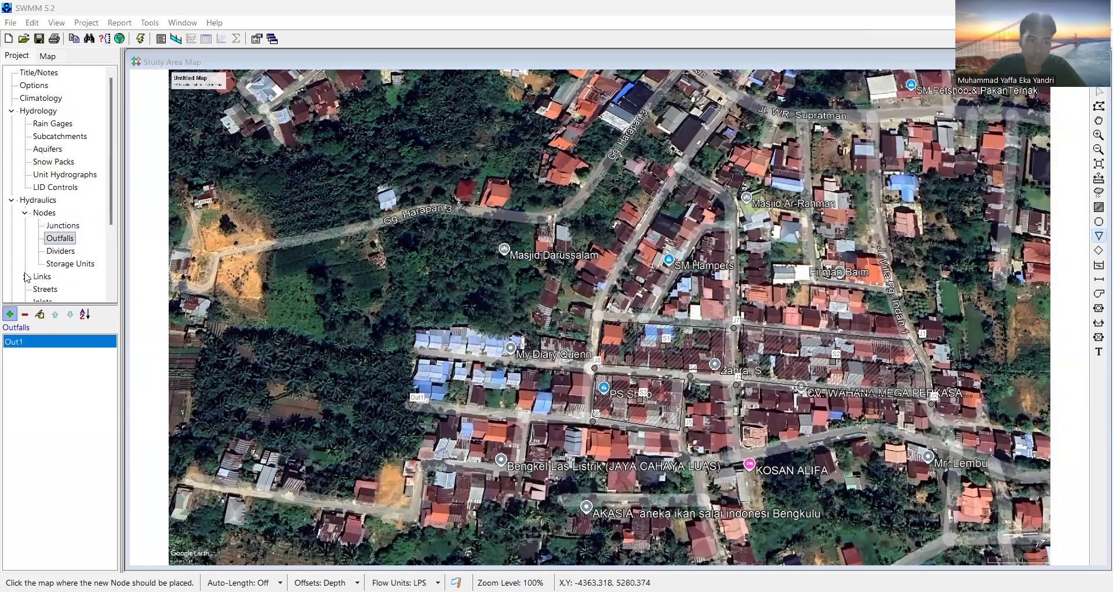
Draw conduits from J1 to J2, J2 to J3, J7 to J3, and J3 to J4
click(26, 278)
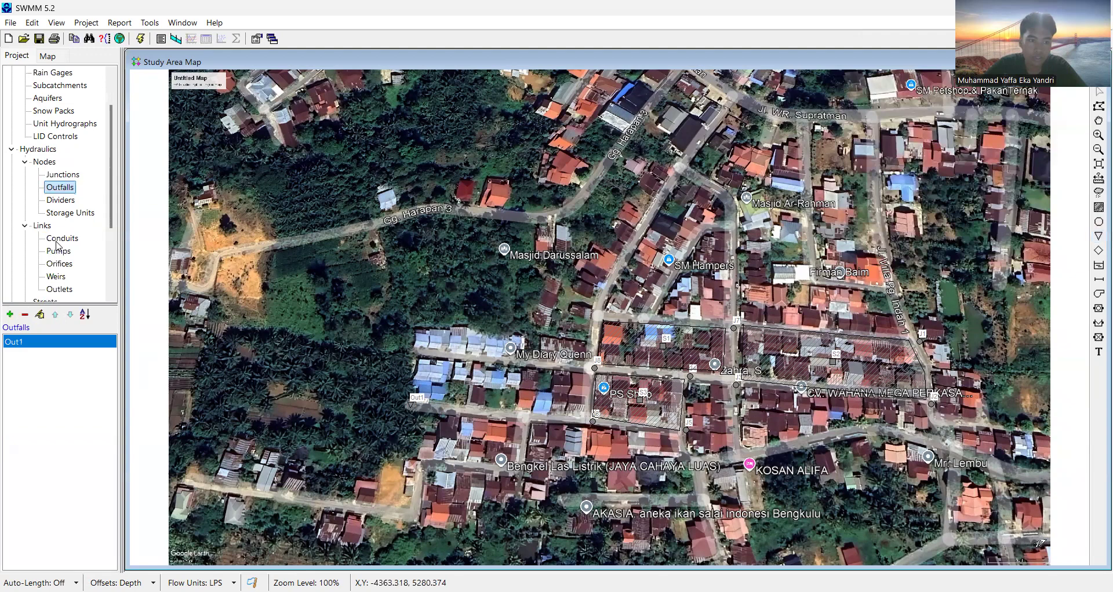
click(58, 240)
click(16, 313)
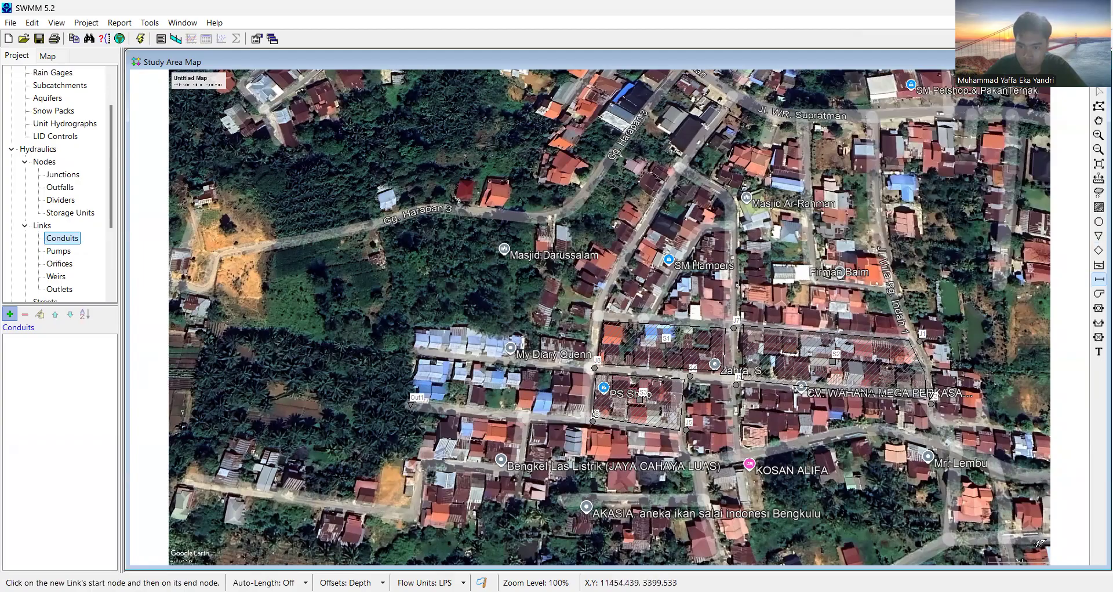
click(932, 401)
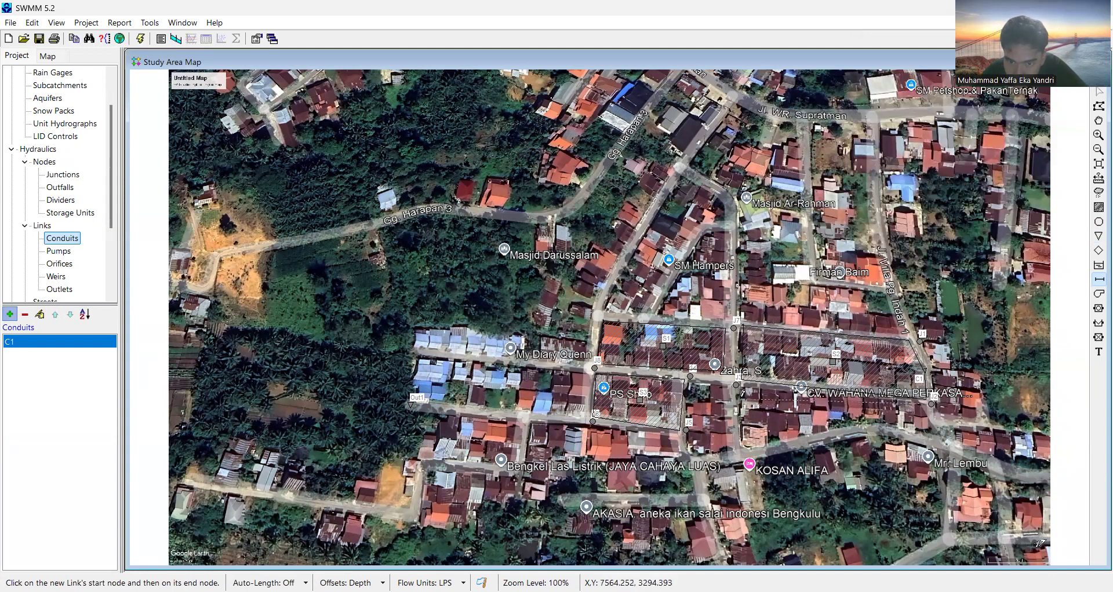
click(737, 383)
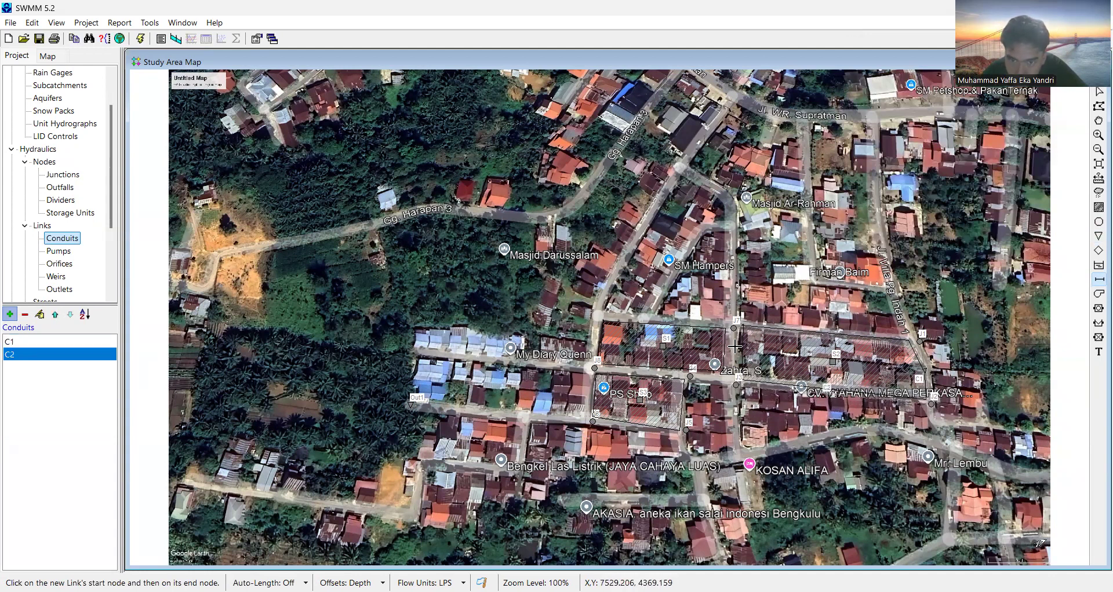
click(733, 329)
click(735, 384)
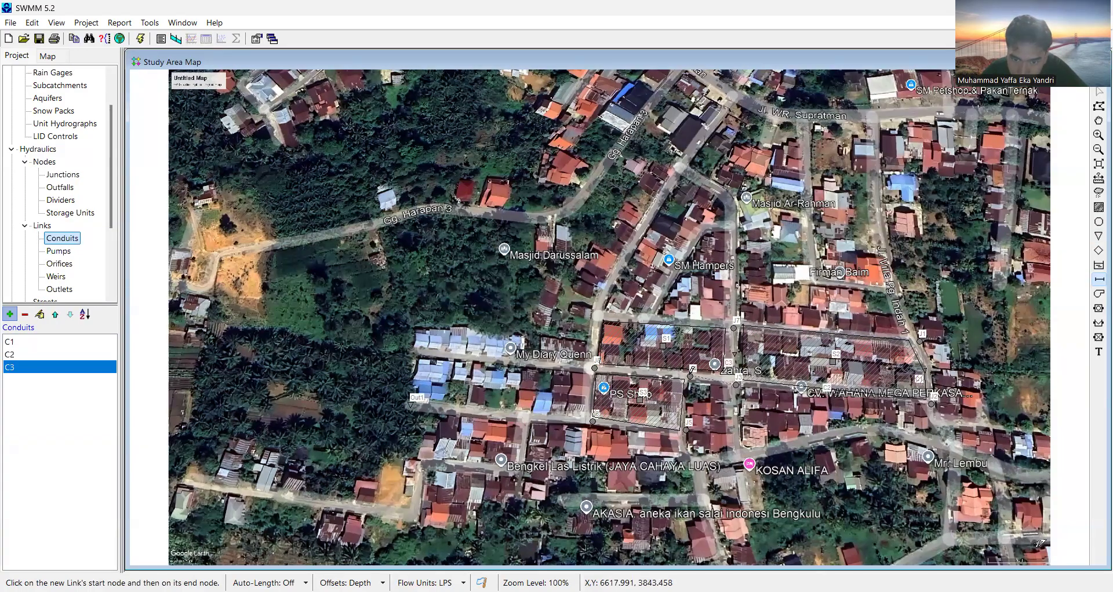
click(692, 368)
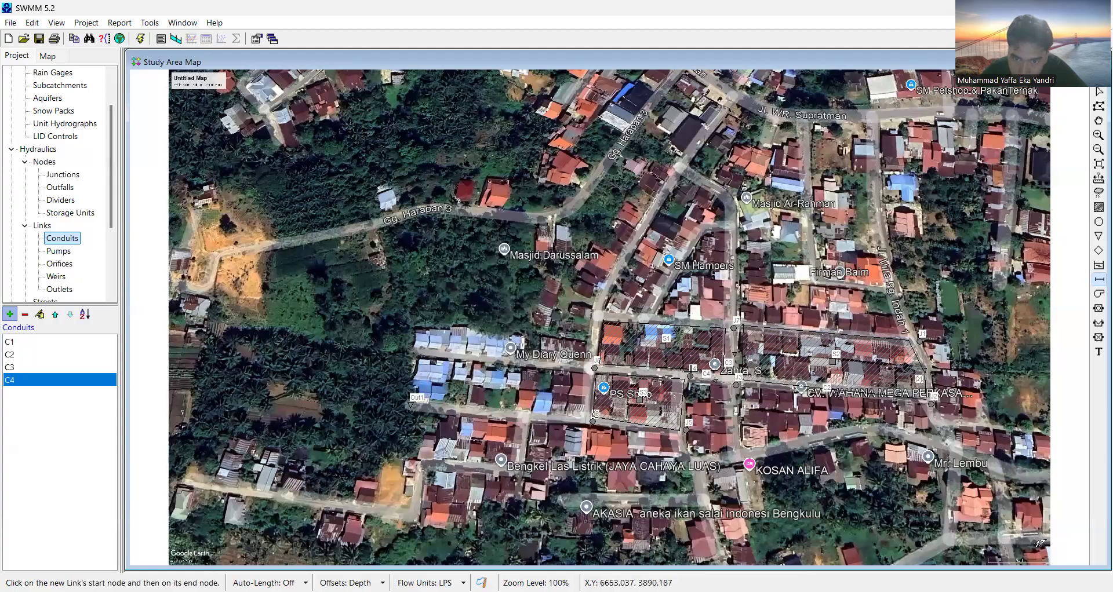
Draw conduits from J4 to J5, J5 to J6, and J8 to J4
click(691, 374)
click(687, 429)
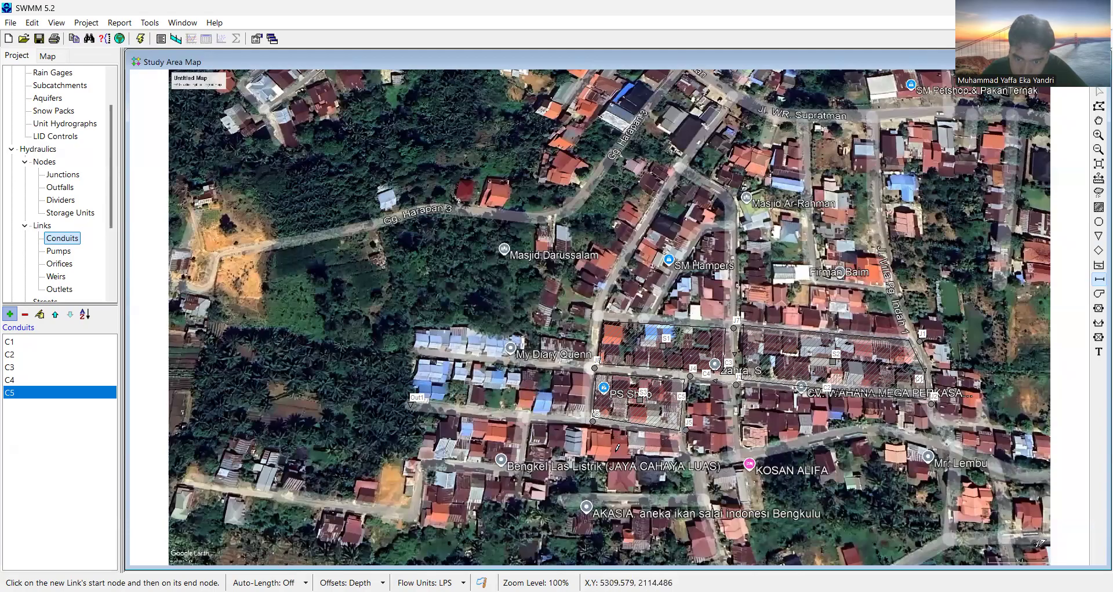
click(593, 419)
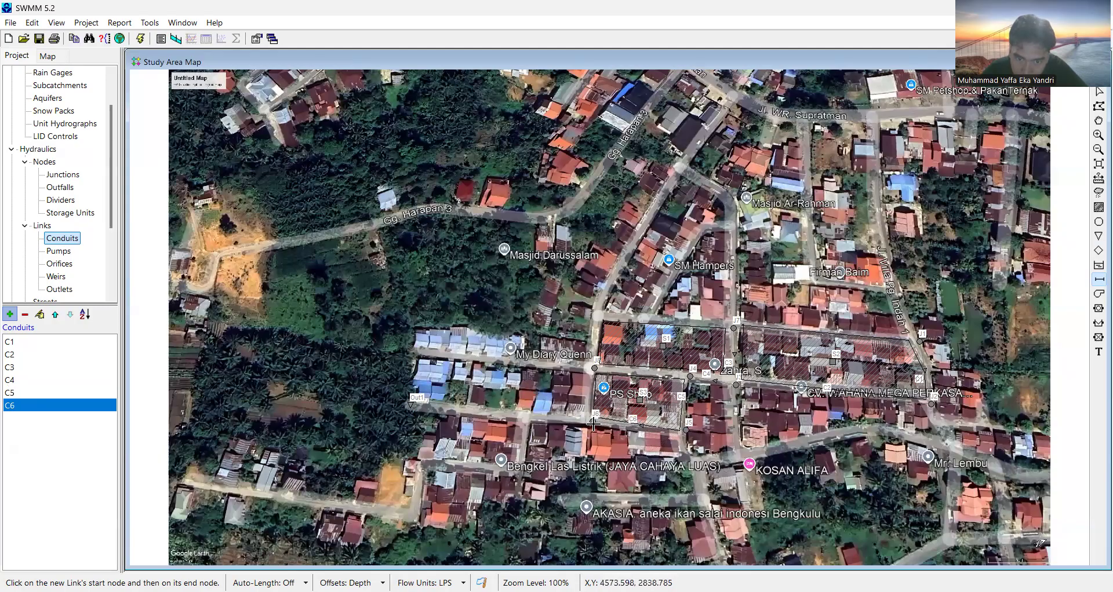
click(595, 367)
click(690, 375)
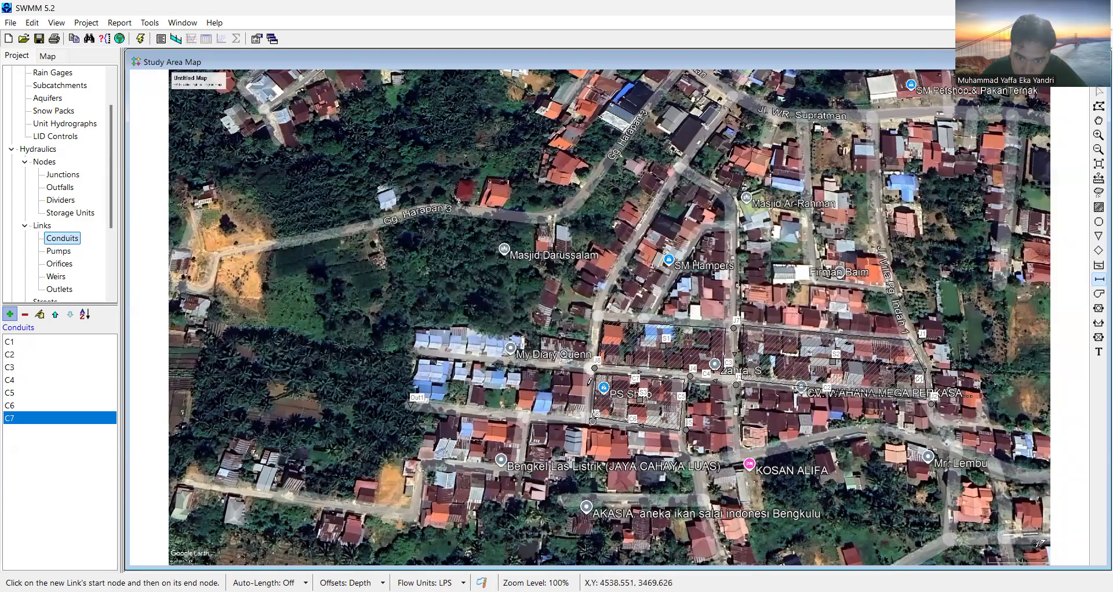
Draw conduits from the junction at the PS Shop block's northwest corner to its southwest corner, and from there to outfall Out1
click(596, 367)
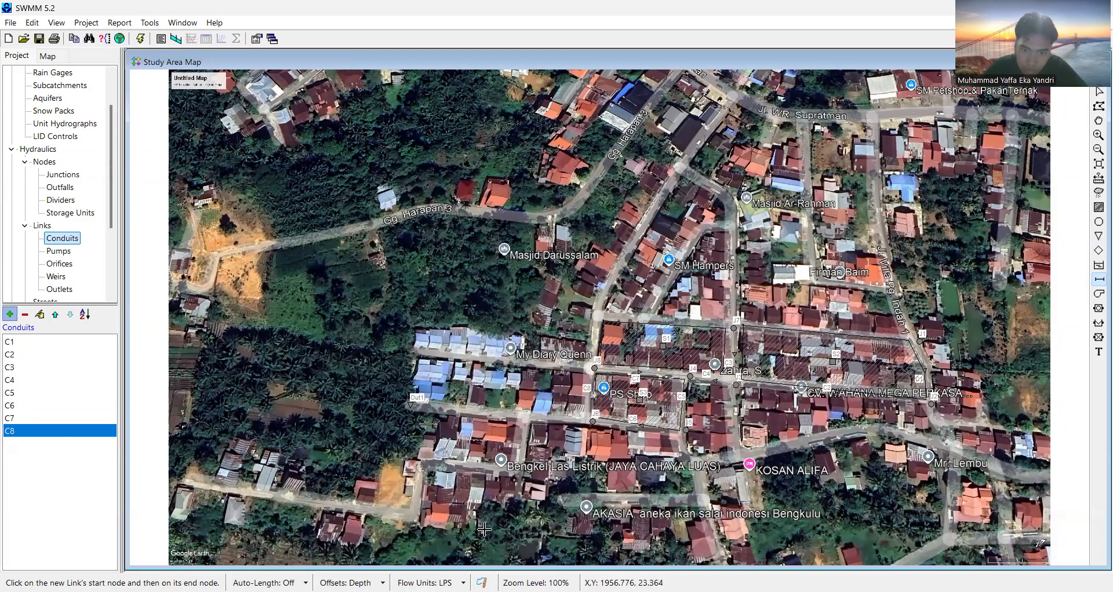
click(592, 422)
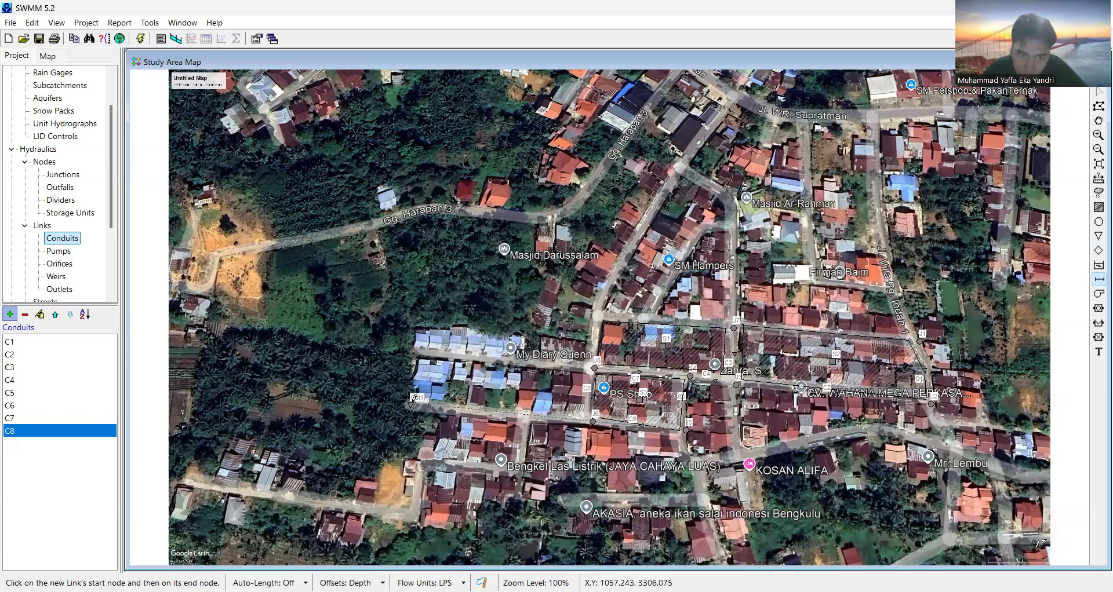
click(411, 405)
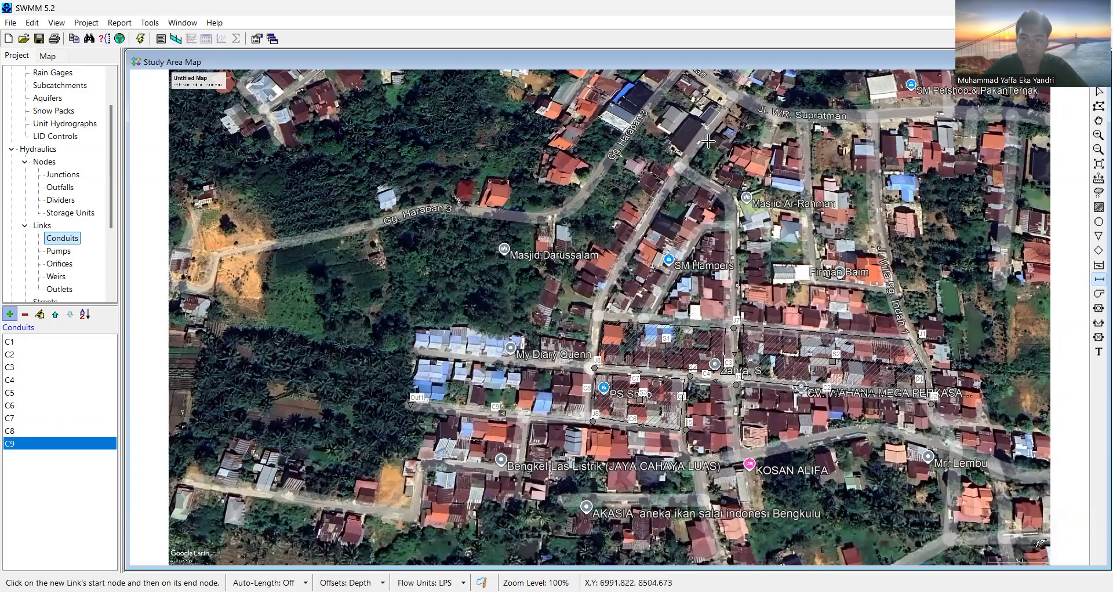
click(658, 5)
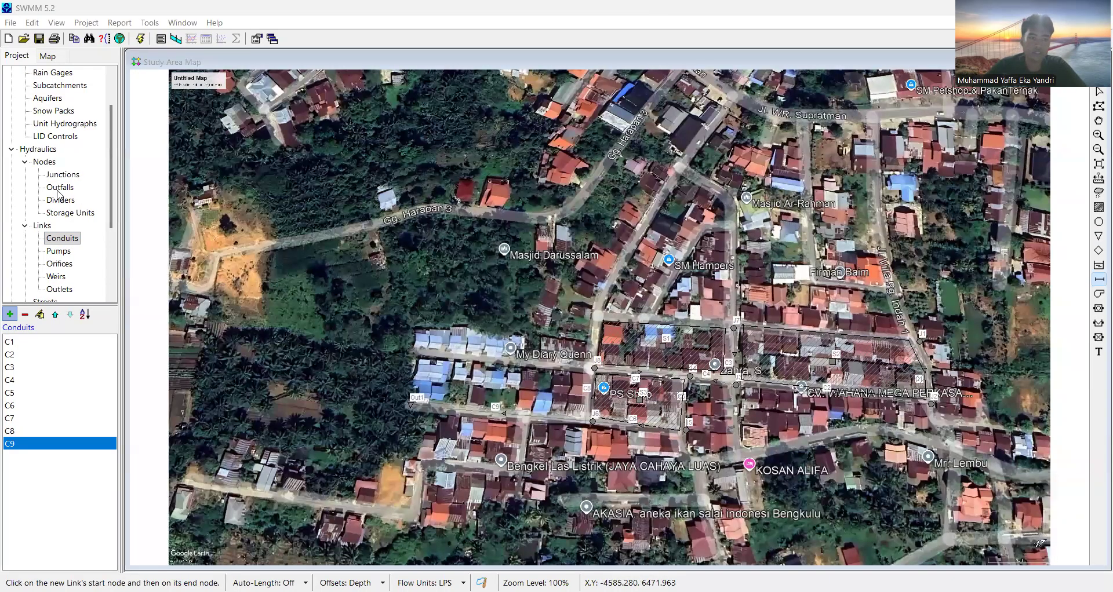
Place a rain gage in the green area just southeast of Masjid Darussalam and end the placement
scroll(61, 197, up, 2)
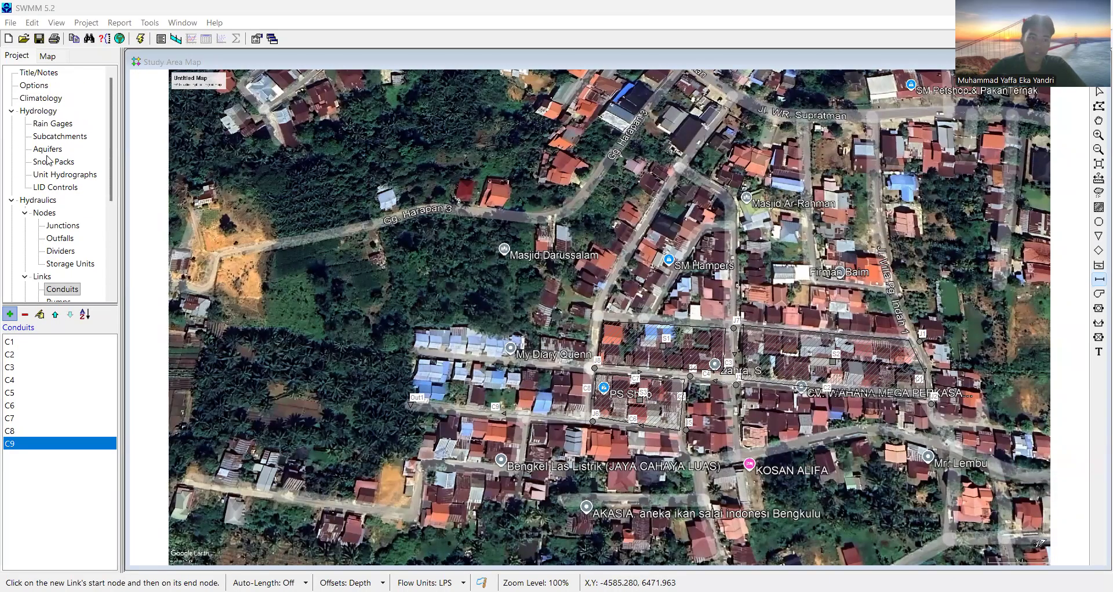
click(70, 126)
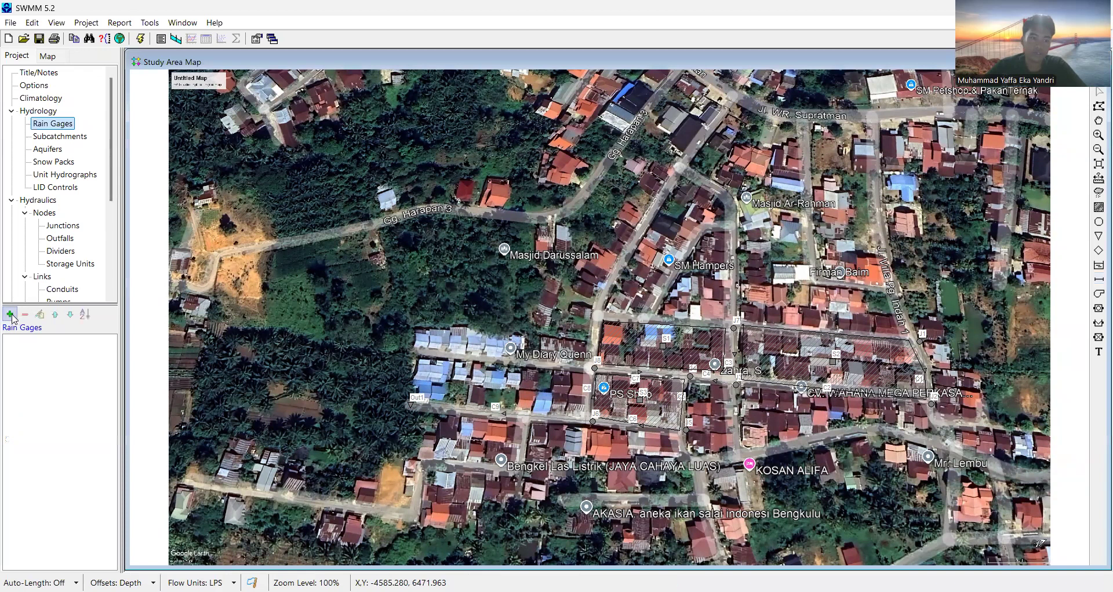
click(9, 314)
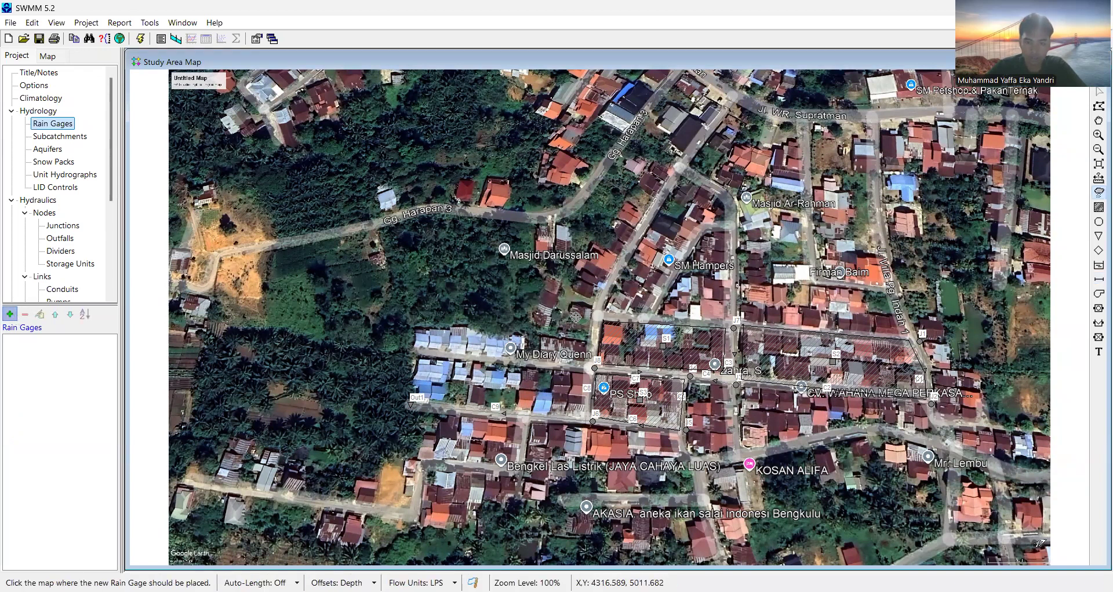
click(521, 280)
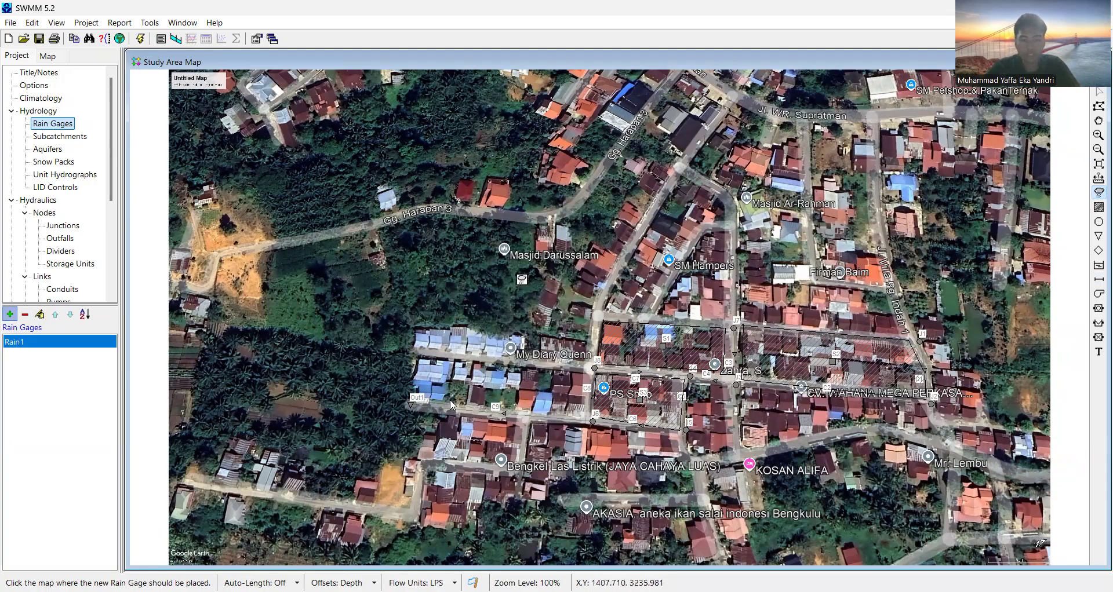
key(Escape)
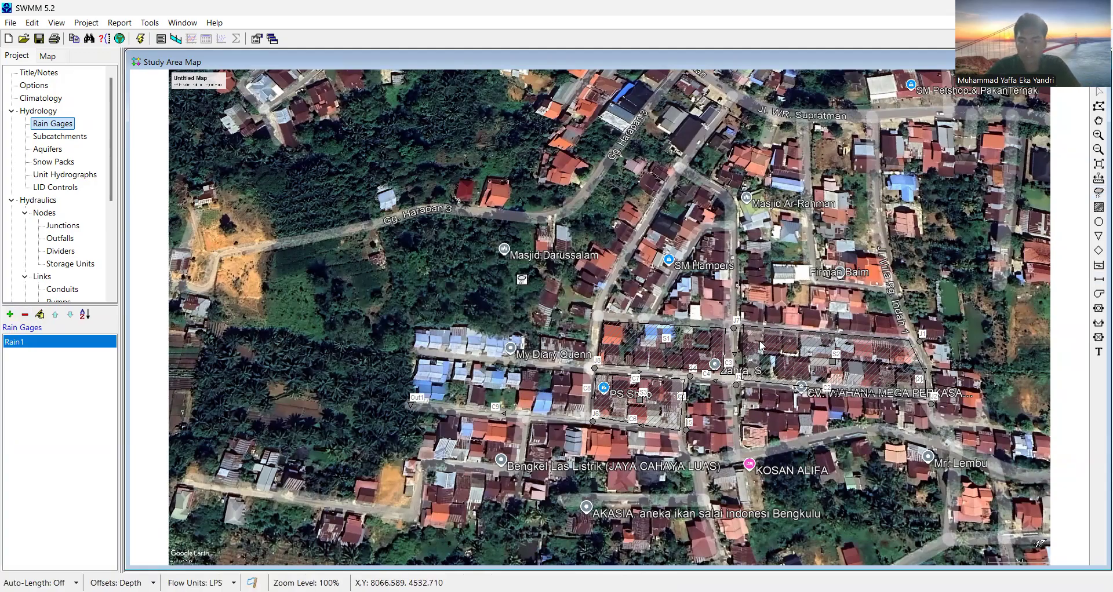
Assign rain gage Rain1 to subcatchment S1 and close its properties
click(664, 347)
right_click(664, 348)
key(Escape)
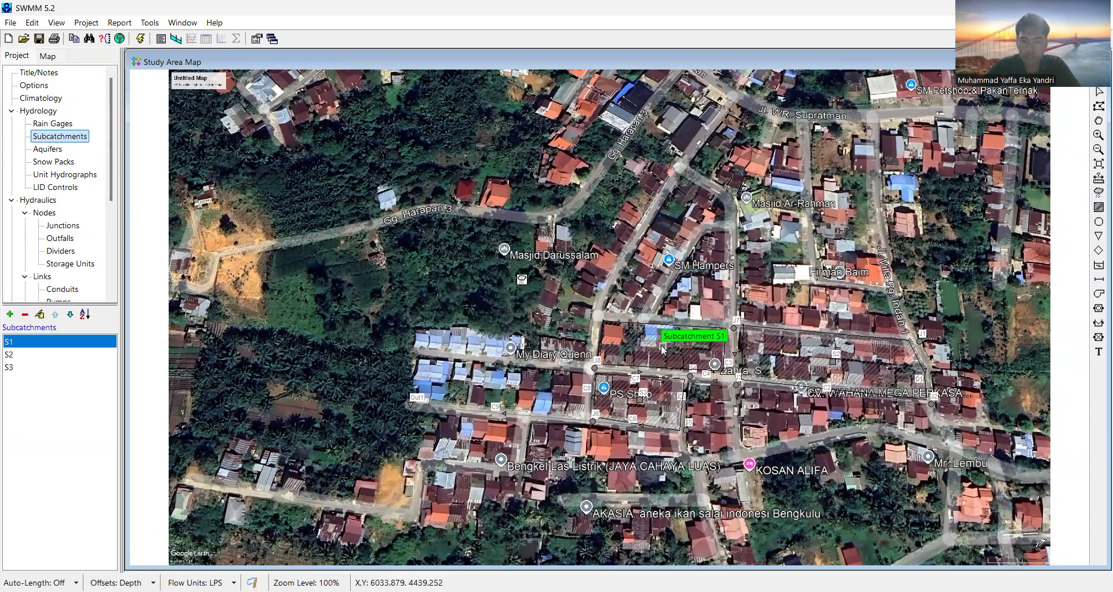
double_click(663, 348)
click(423, 246)
click(470, 250)
click(455, 262)
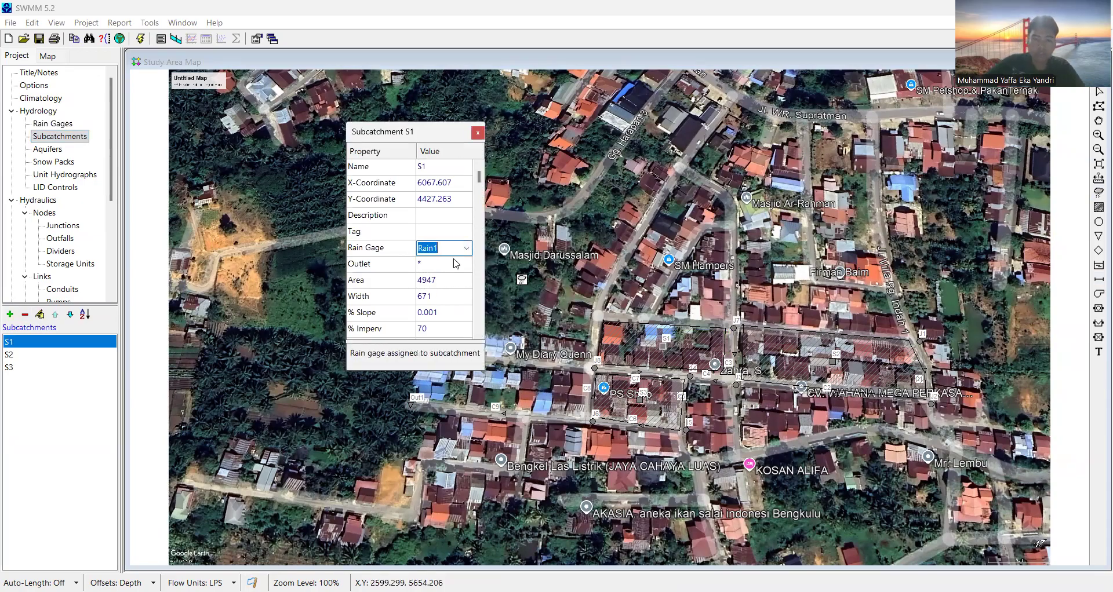
click(606, 306)
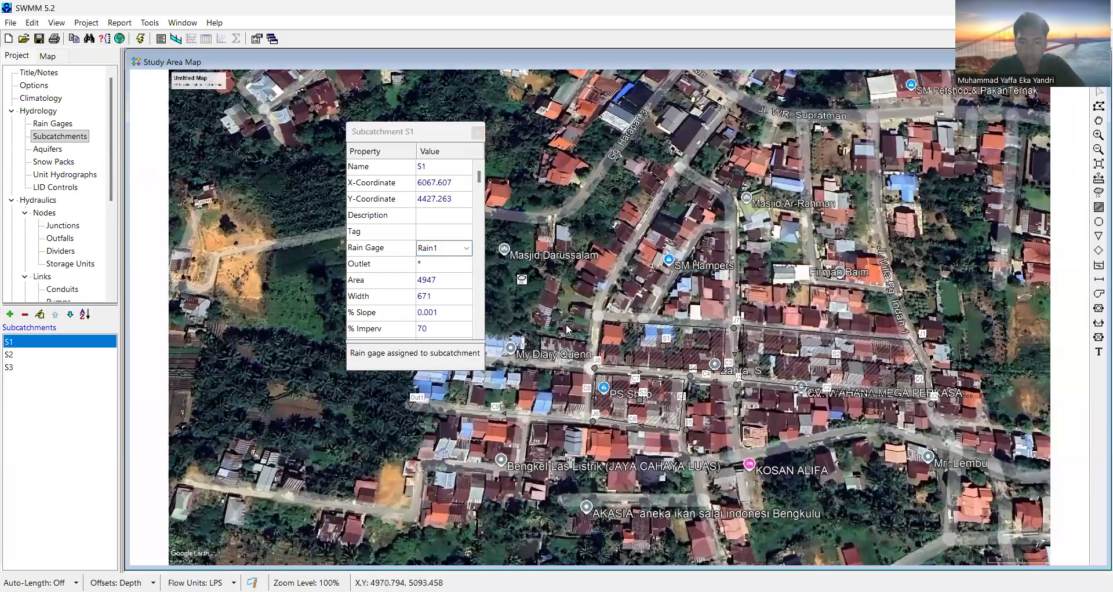
click(477, 134)
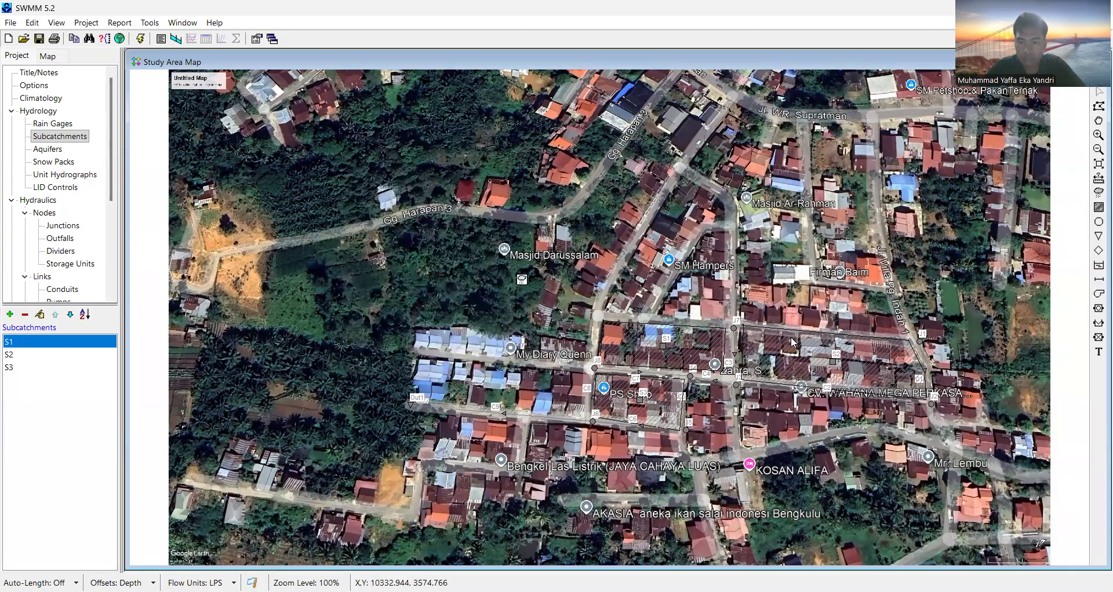
Assign rain gage Rain1 to subcatchment S2 and close its properties
click(850, 363)
double_click(834, 364)
click(469, 250)
click(466, 248)
click(455, 262)
scroll(445, 286, down, 15)
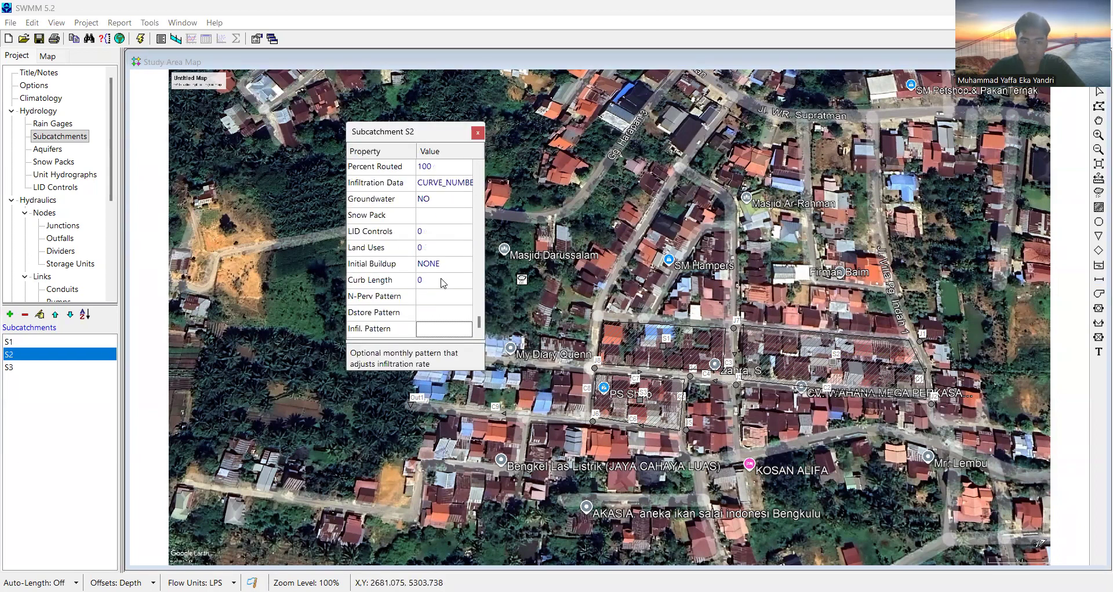
click(478, 134)
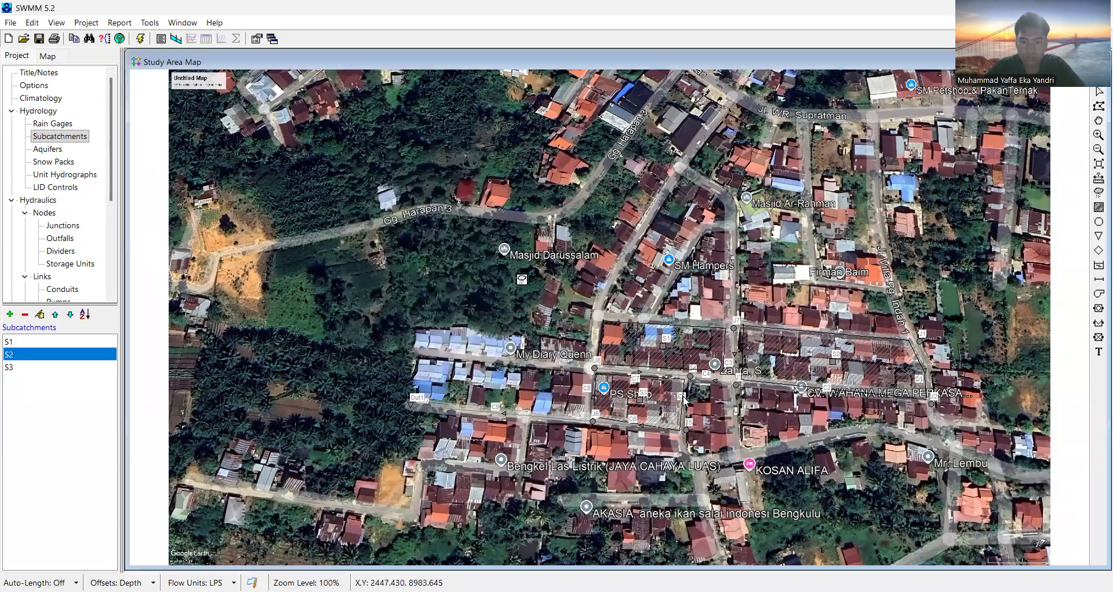
Assign rain gage Rain1 to subcatchment S3 and close its properties
double_click(642, 404)
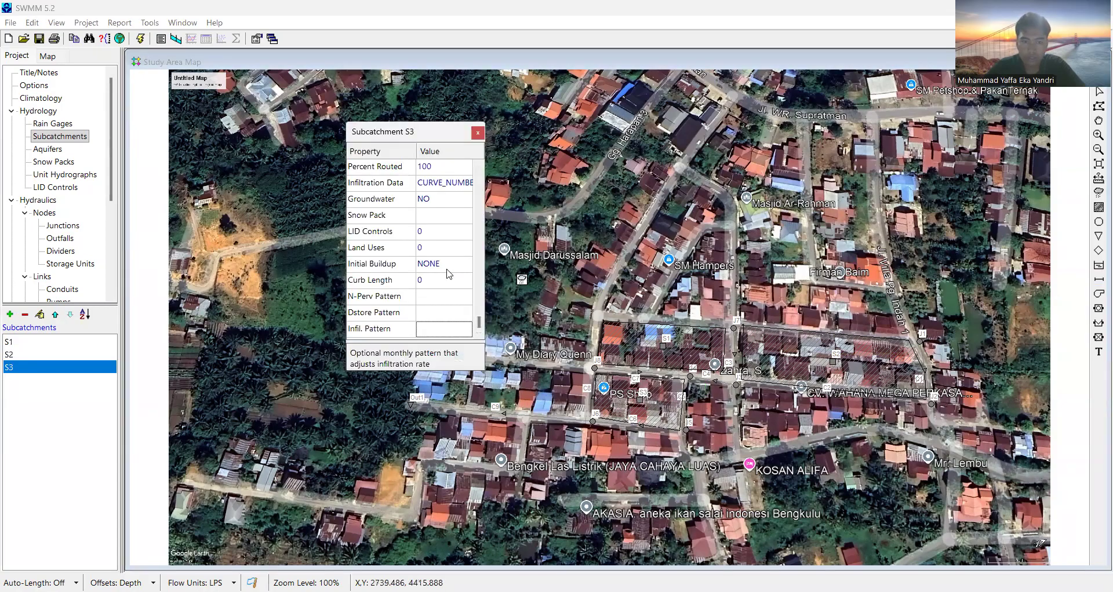
click(442, 250)
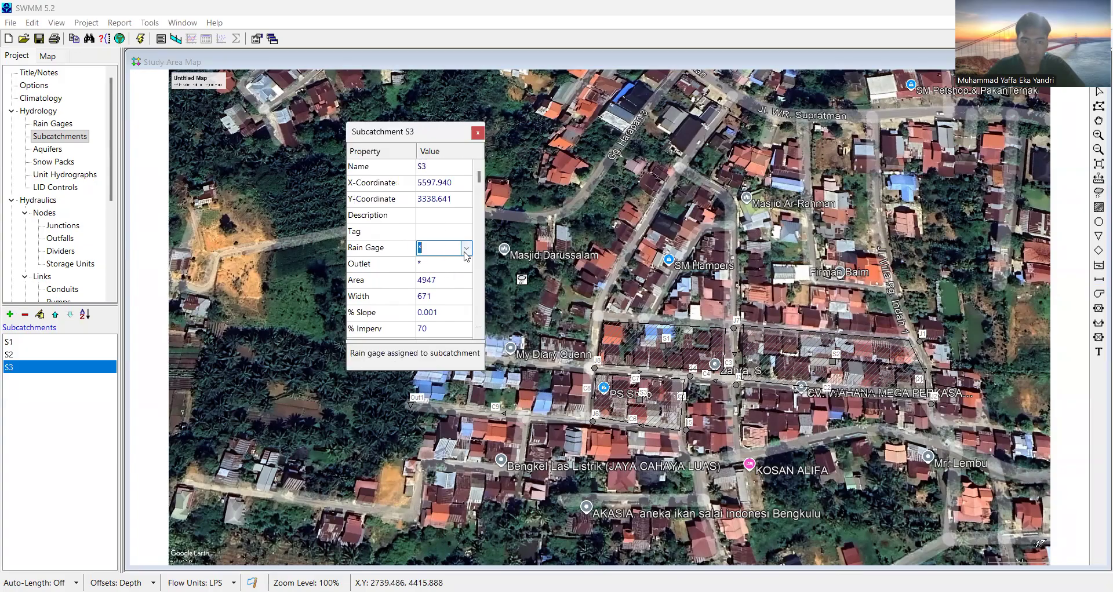
click(464, 250)
click(440, 267)
click(477, 134)
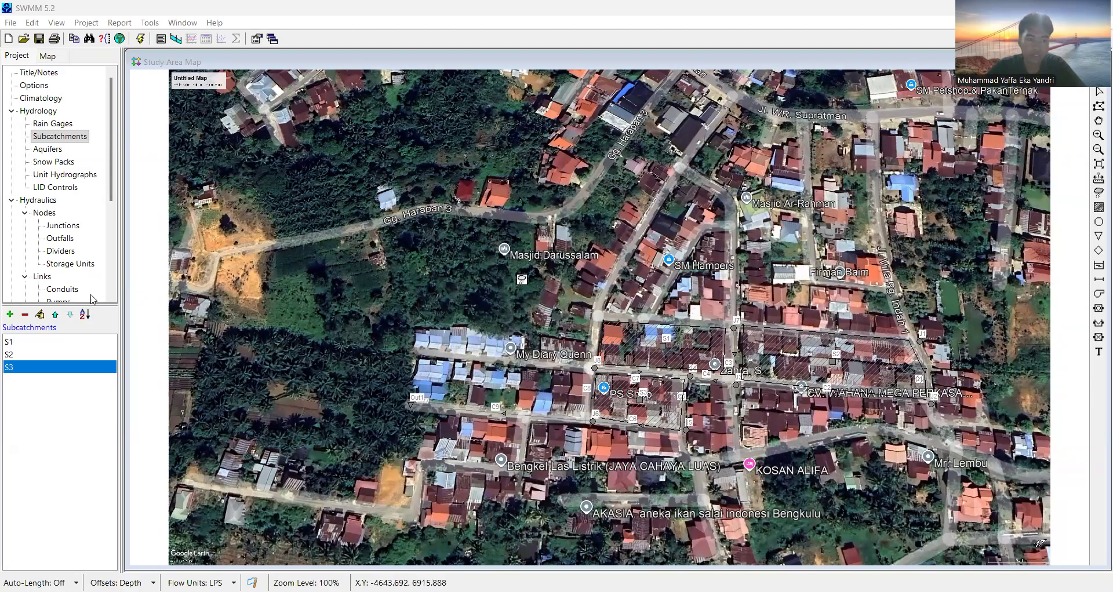
Create time series TS1 and enter the times 0, 1, 2, 3, 4, 5 and 6 in consecutive rows
scroll(58, 261, down, 5)
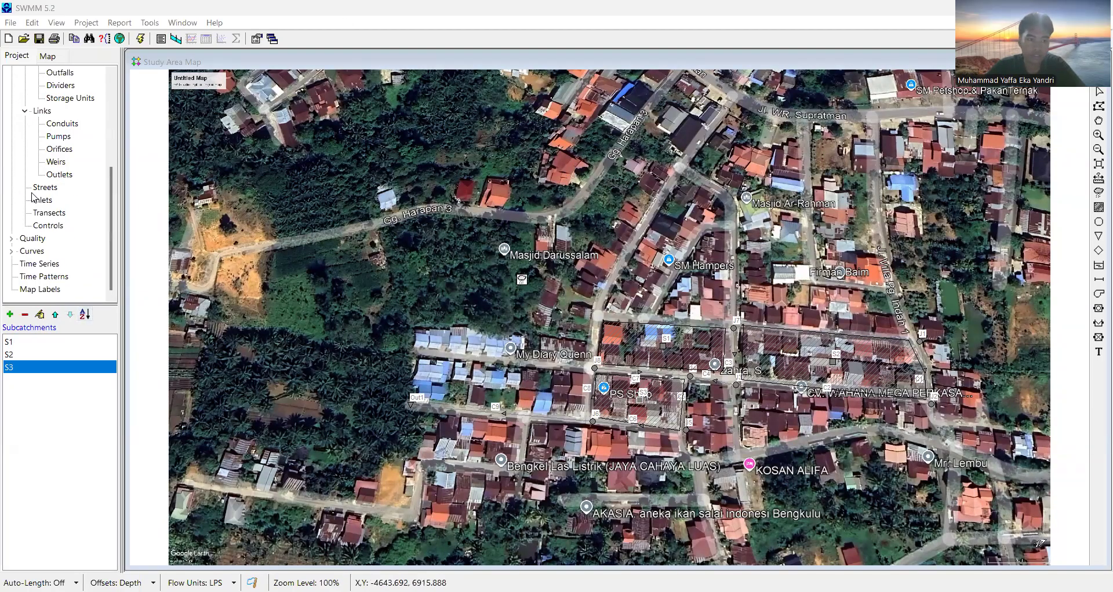
click(49, 266)
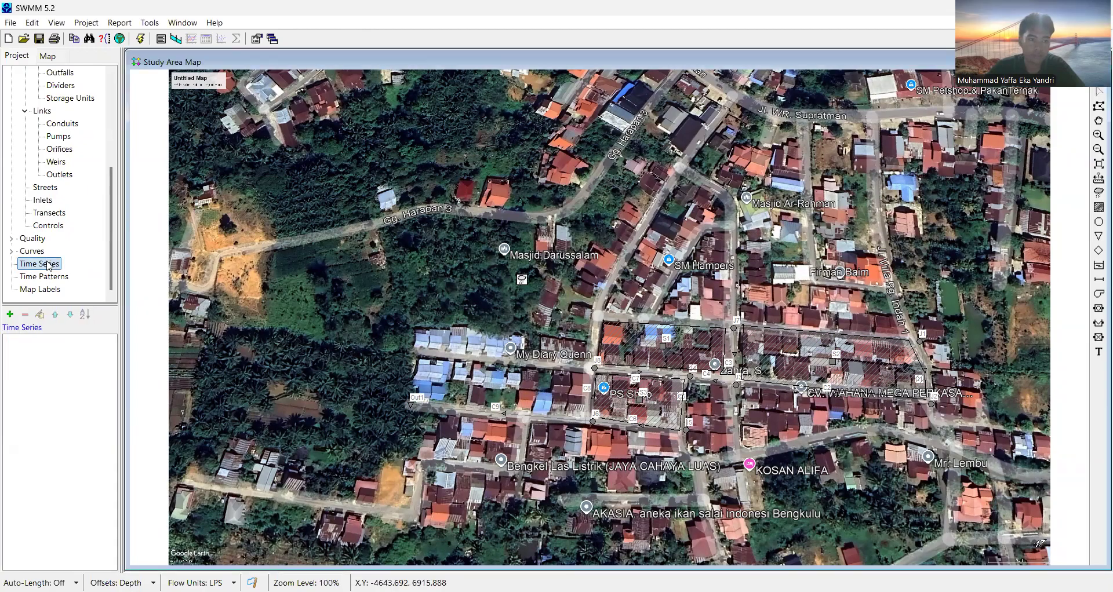
click(10, 315)
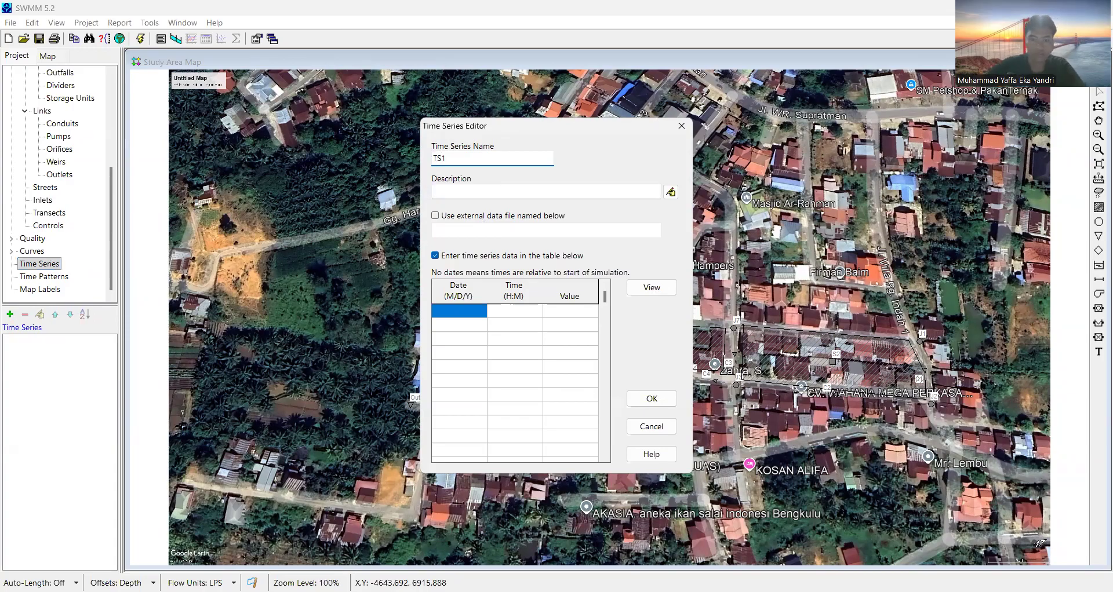
click(527, 312)
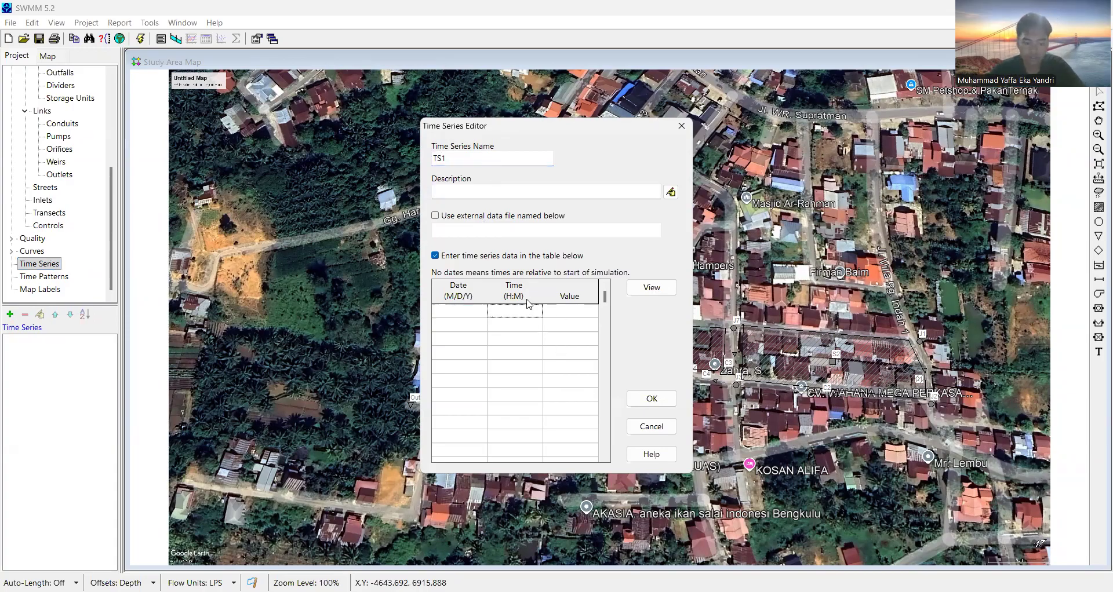
text(0)
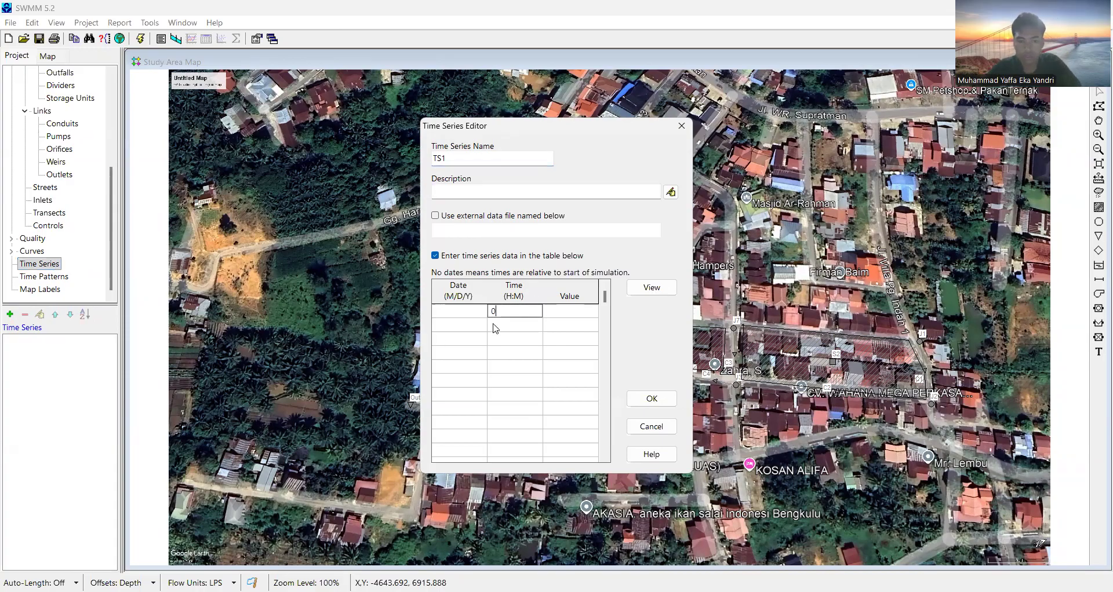
click(525, 325)
click(510, 340)
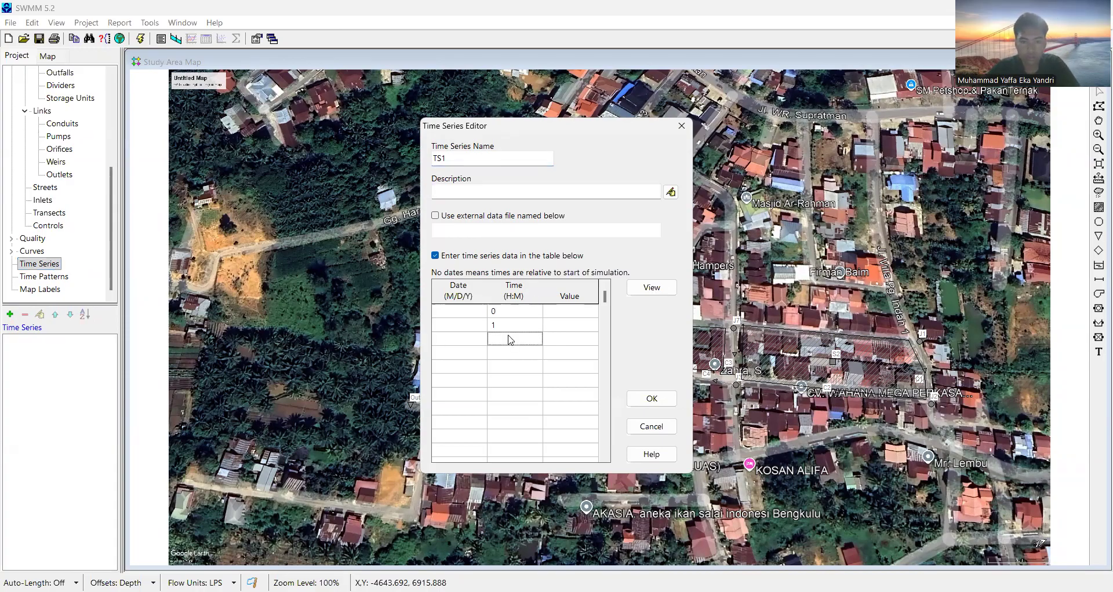
text(2)
click(511, 353)
text(3)
click(512, 367)
text(4)
click(520, 380)
text(5)
click(512, 396)
text(6)
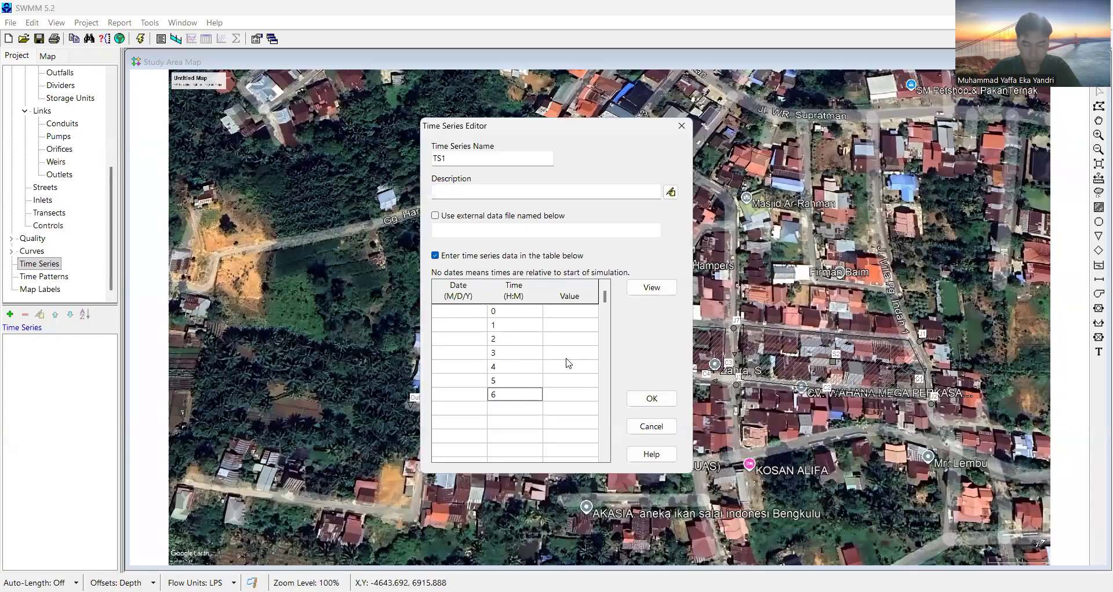
Enter values 0, 54.310, 32.213, 26.110, 21.553, 18.874 and 16.448 for times 0 to 6 and accept the time series
click(566, 312)
text(0)
click(566, 332)
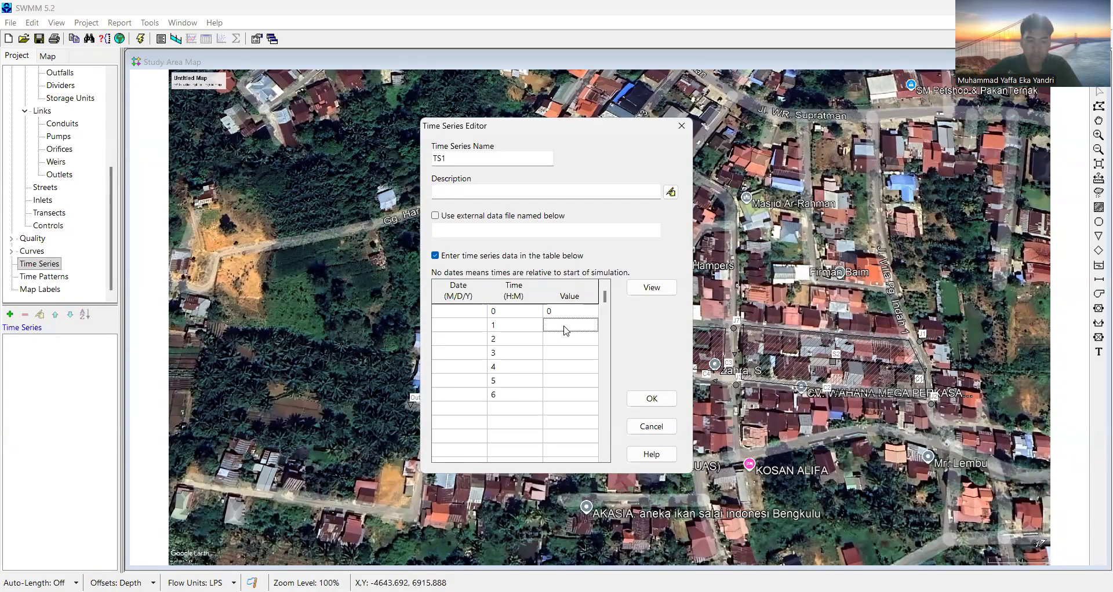
text(54.310)
click(584, 338)
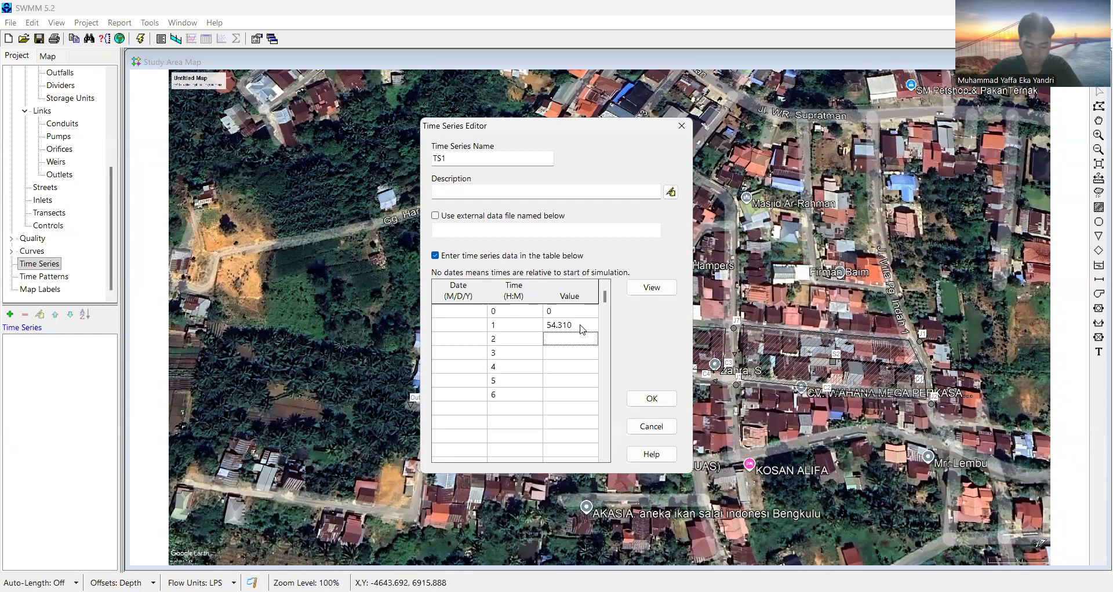
text(32.213)
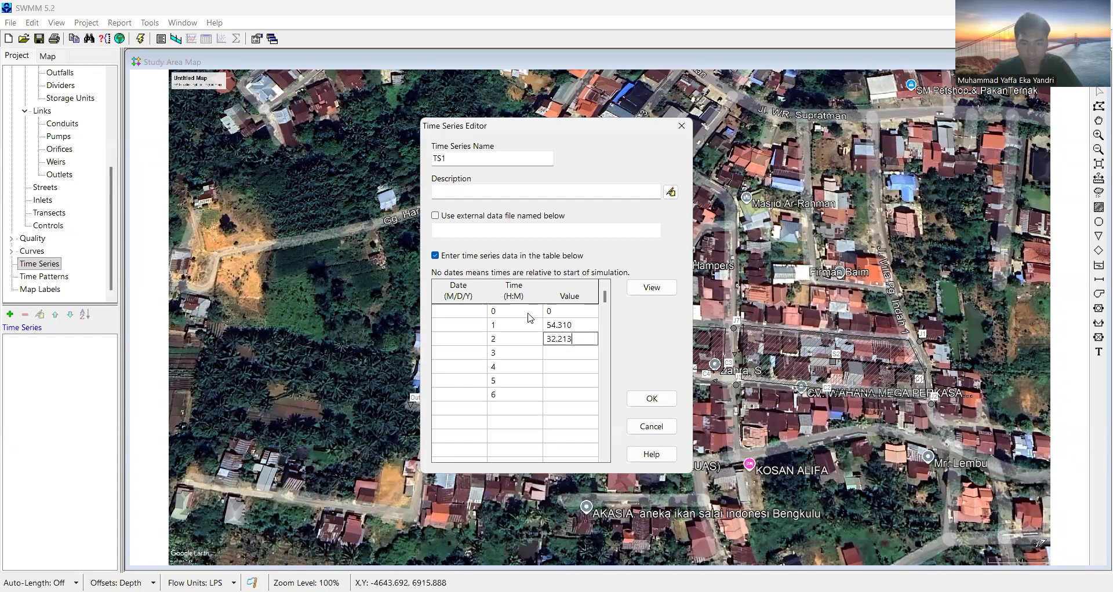
click(584, 356)
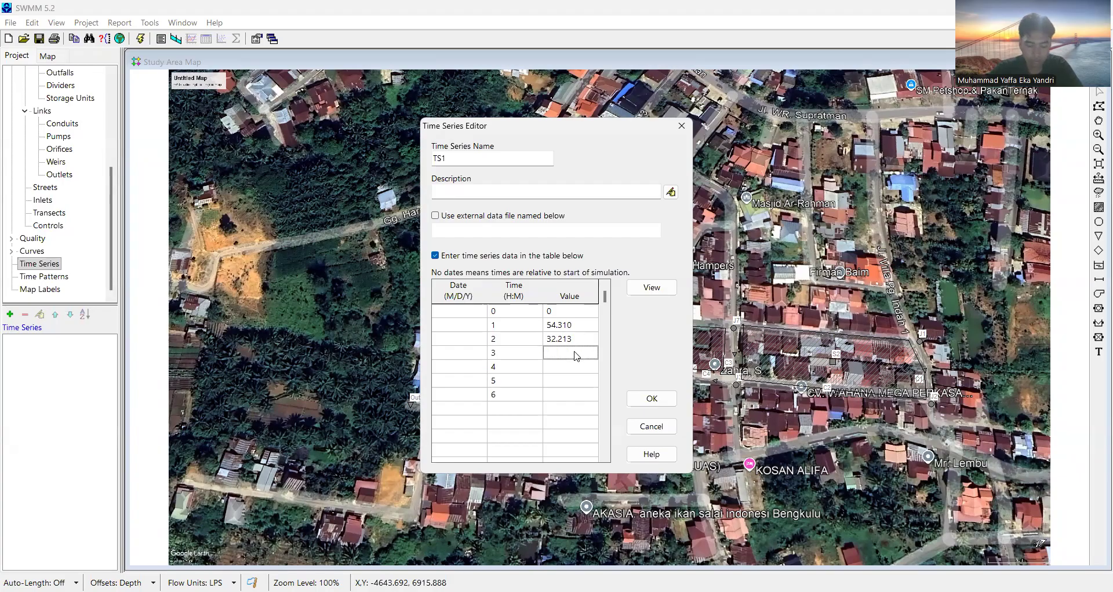
text(26.110)
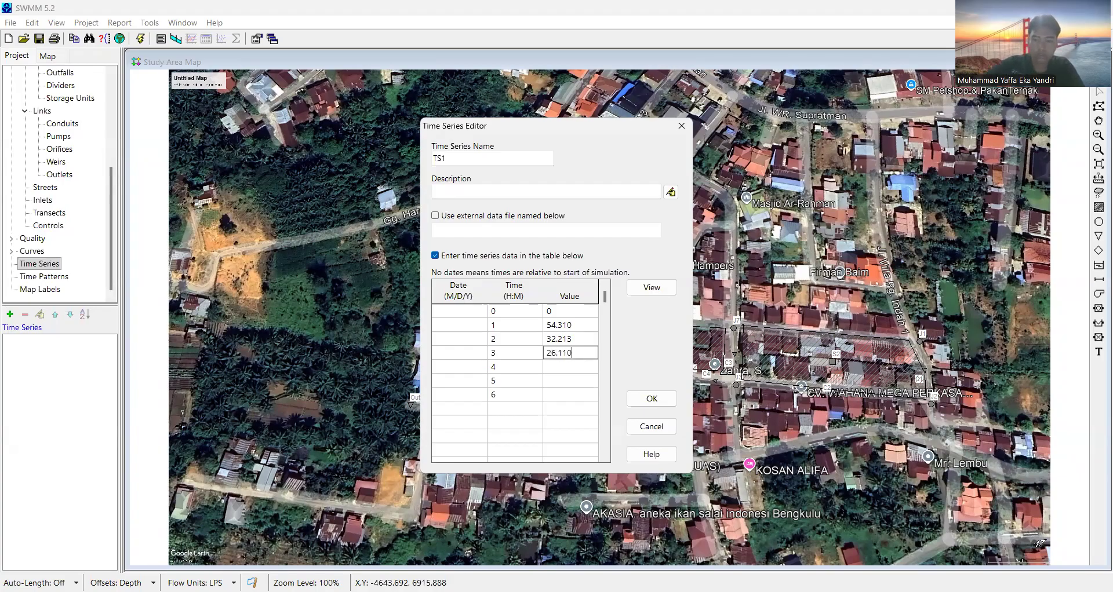
click(577, 367)
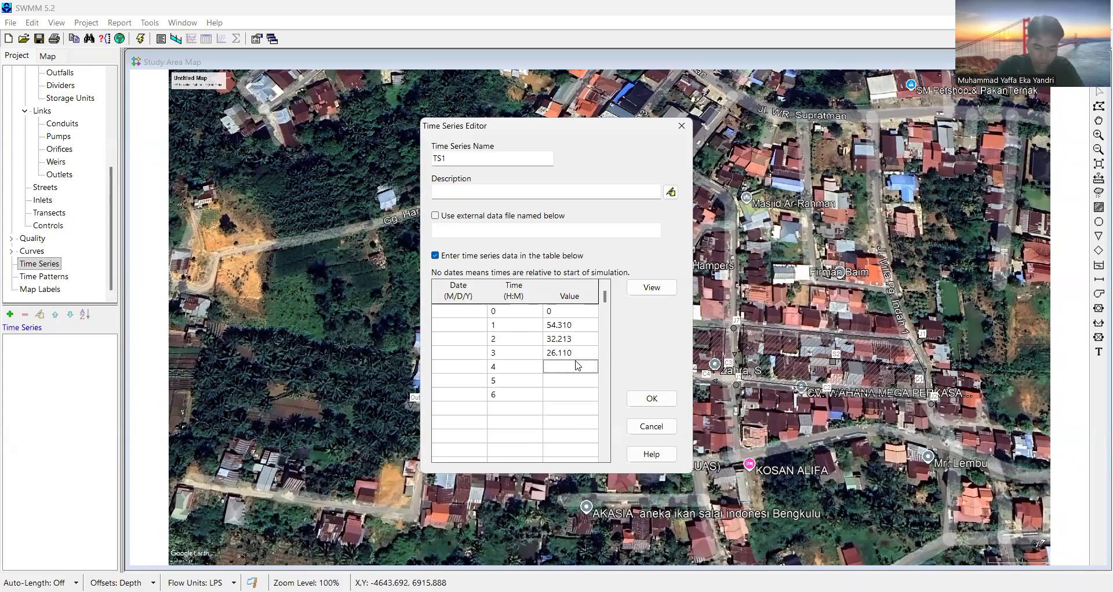
text(21.553)
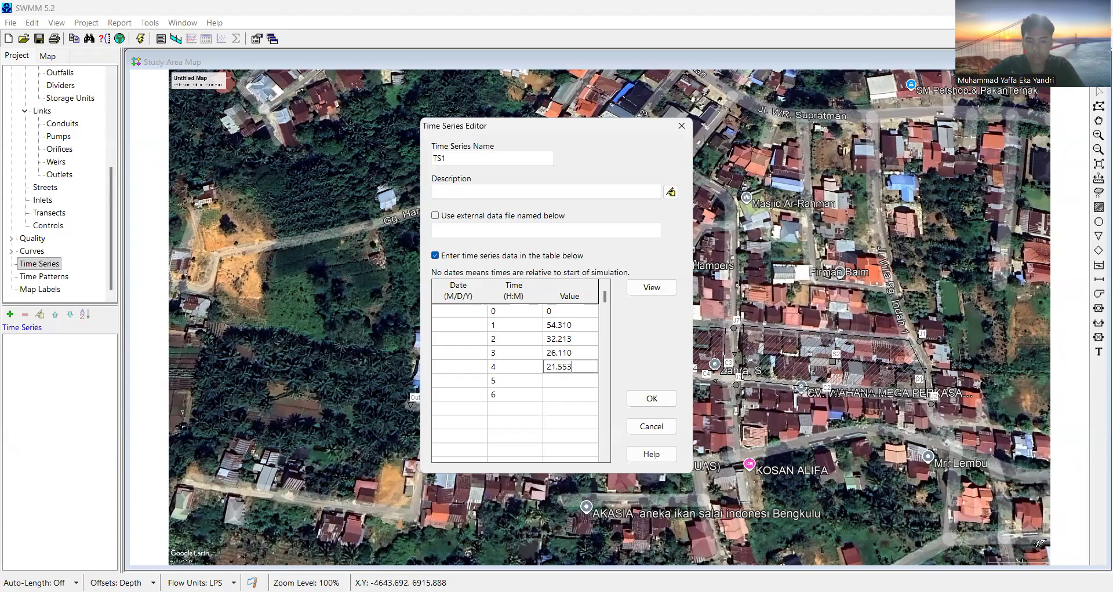
click(592, 381)
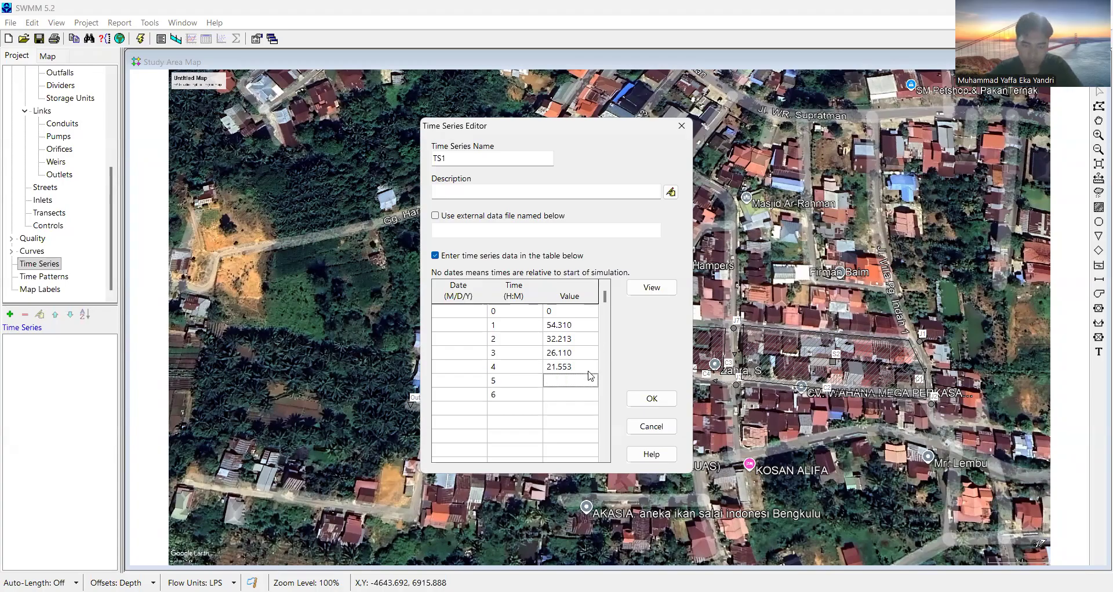
text(18.874)
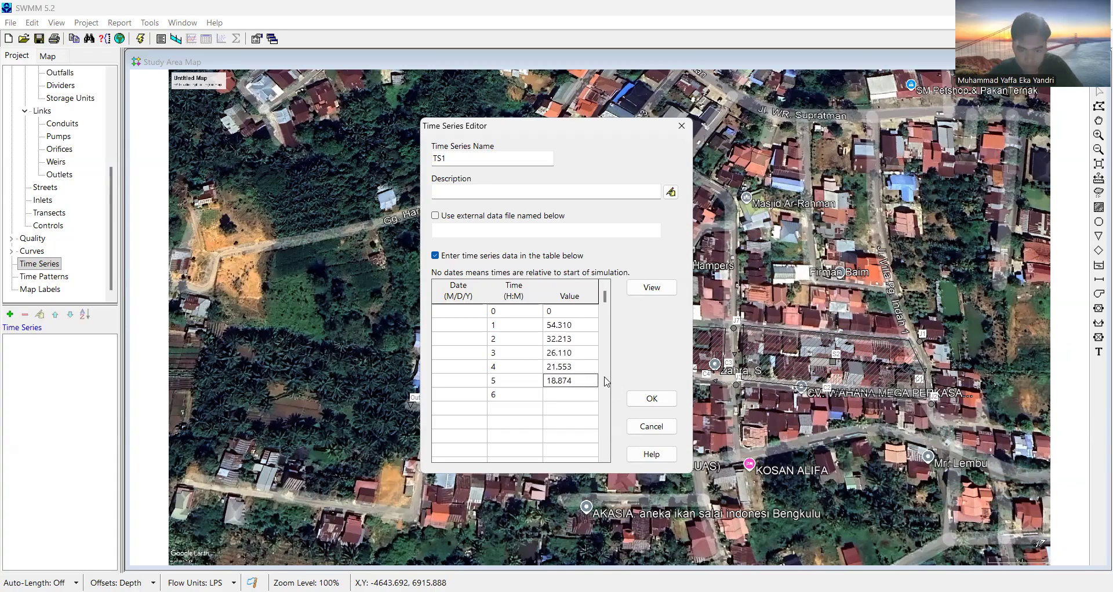
click(592, 396)
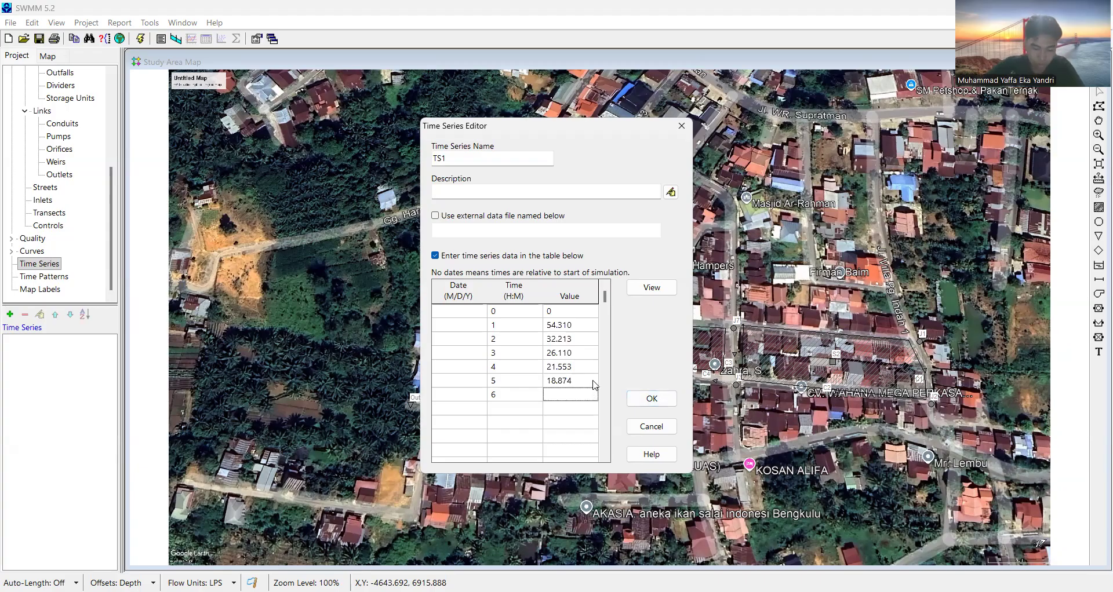
text(16.448)
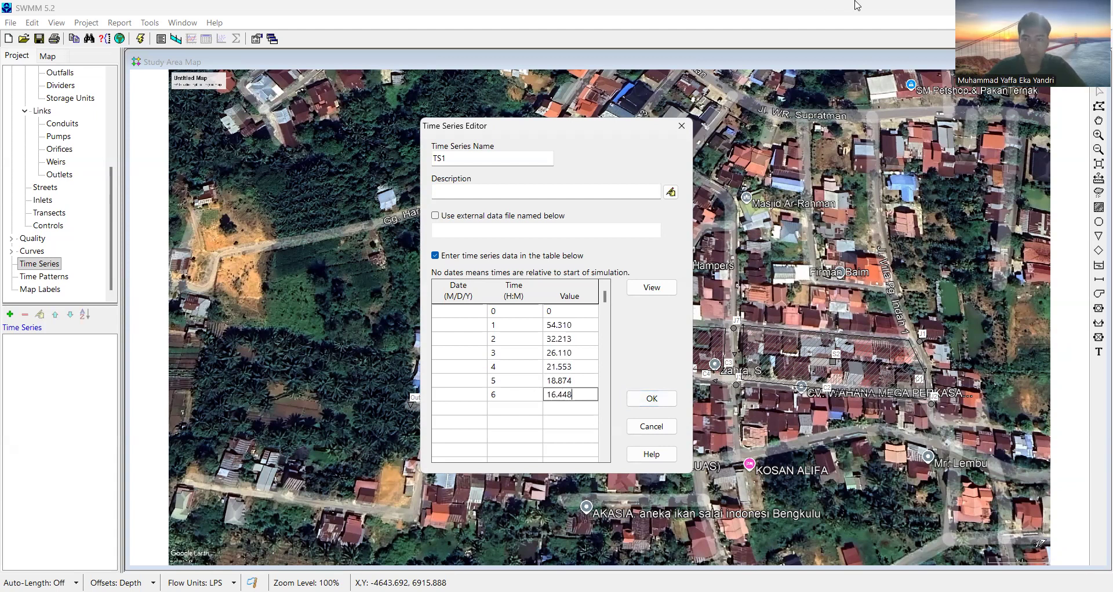
key(Return)
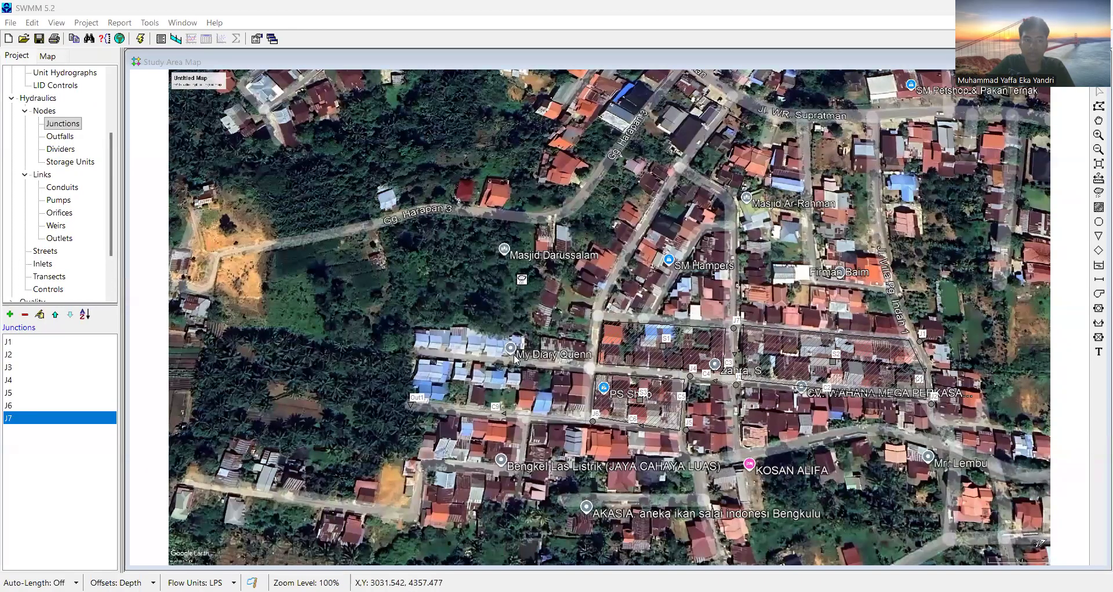
Reopen time series TS1 to check its times and values, and close the editor
drag(577, 367, 477, 354)
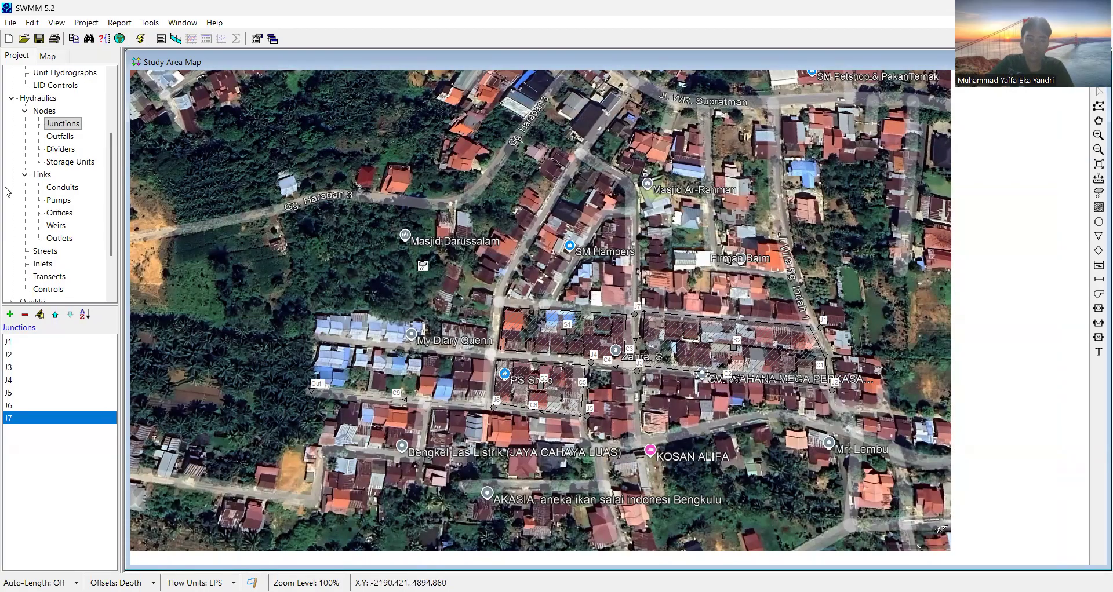
scroll(91, 225, down, 2)
click(40, 264)
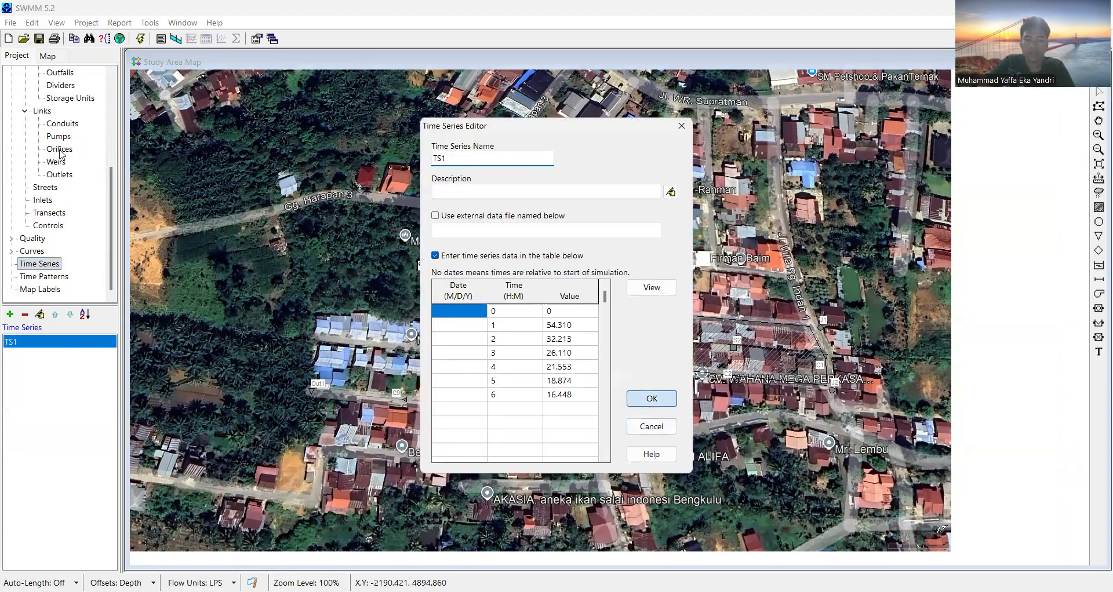
key(Return)
Hide the backdrop layer on the study area map
right_click(301, 153)
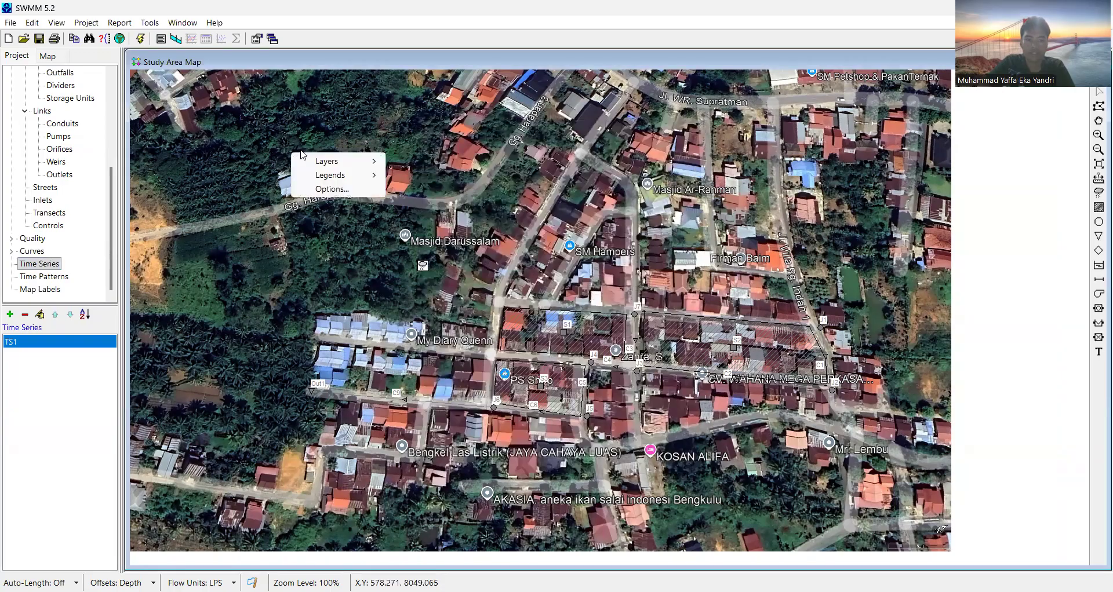
mouse_move(326, 162)
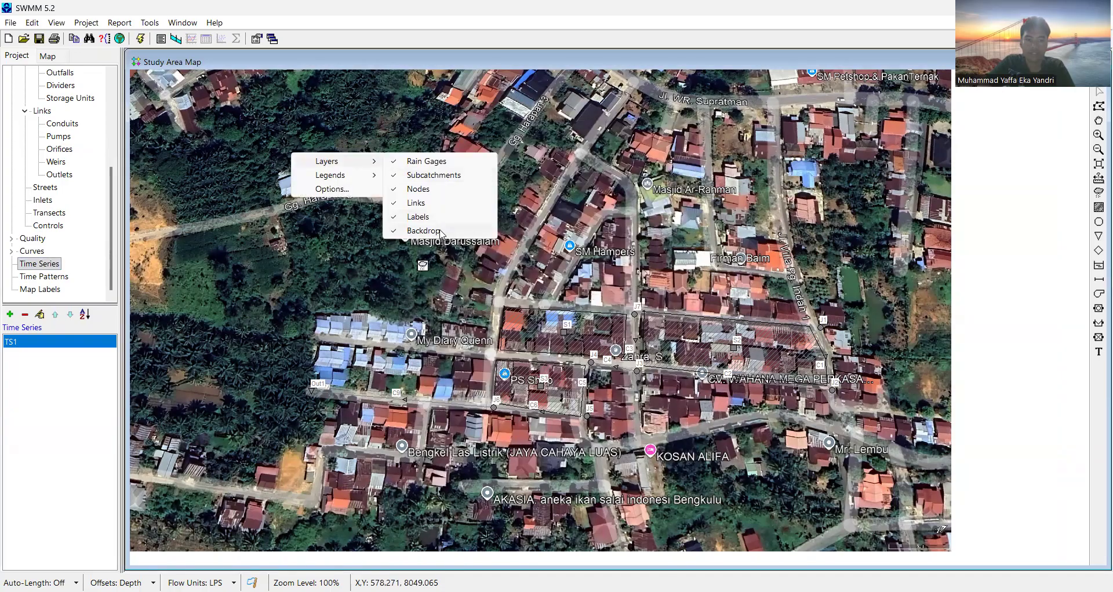
click(440, 231)
Set the outlet of subcatchment S3 to junction J5 and close its properties
drag(604, 339, 497, 273)
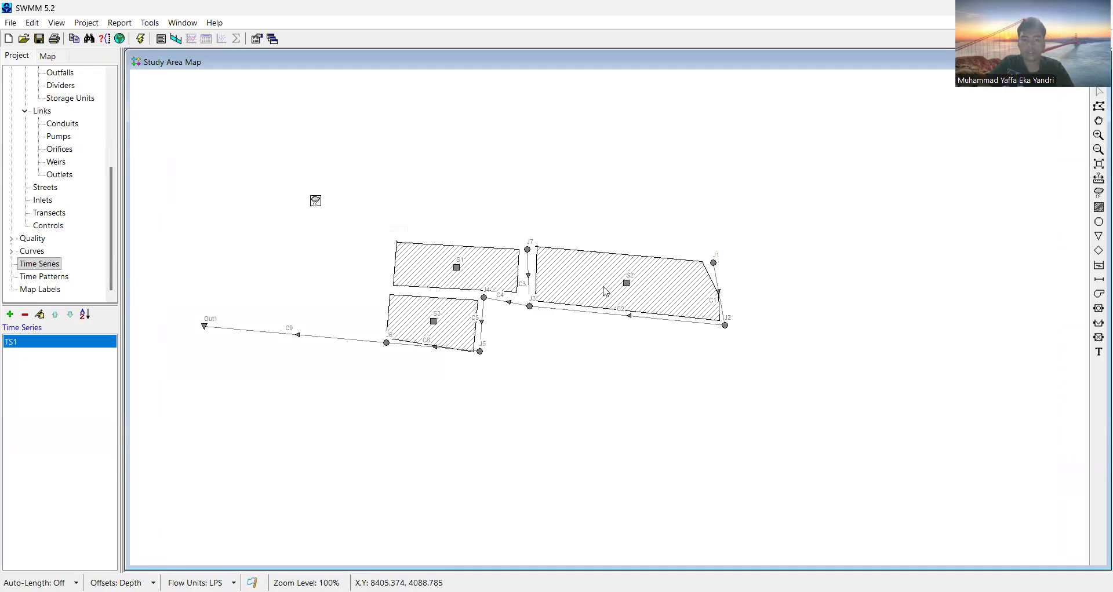
drag(311, 368, 370, 360)
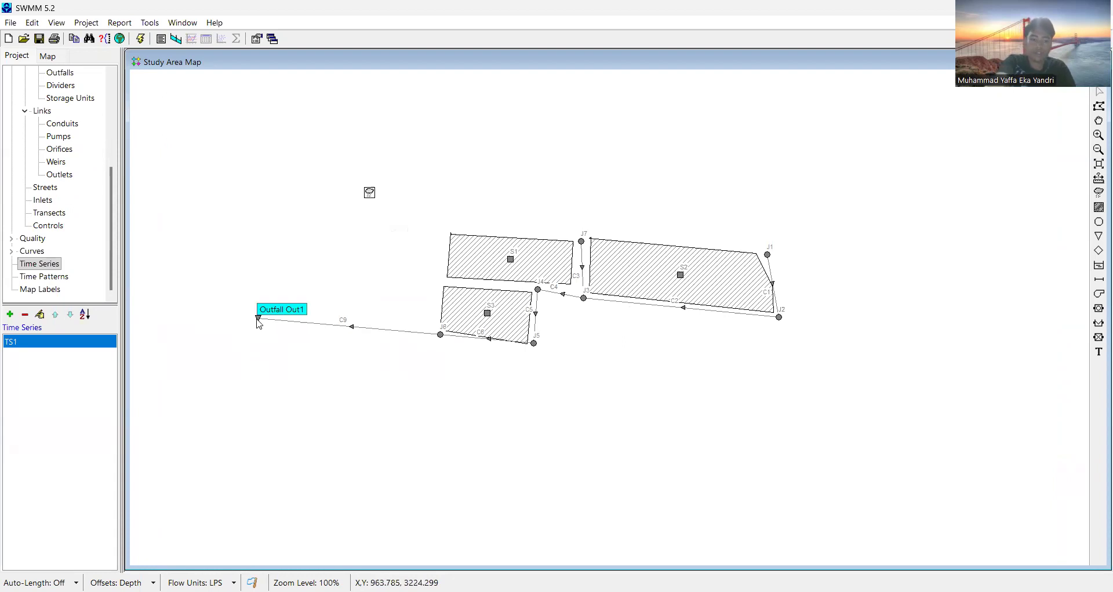
drag(590, 212, 477, 243)
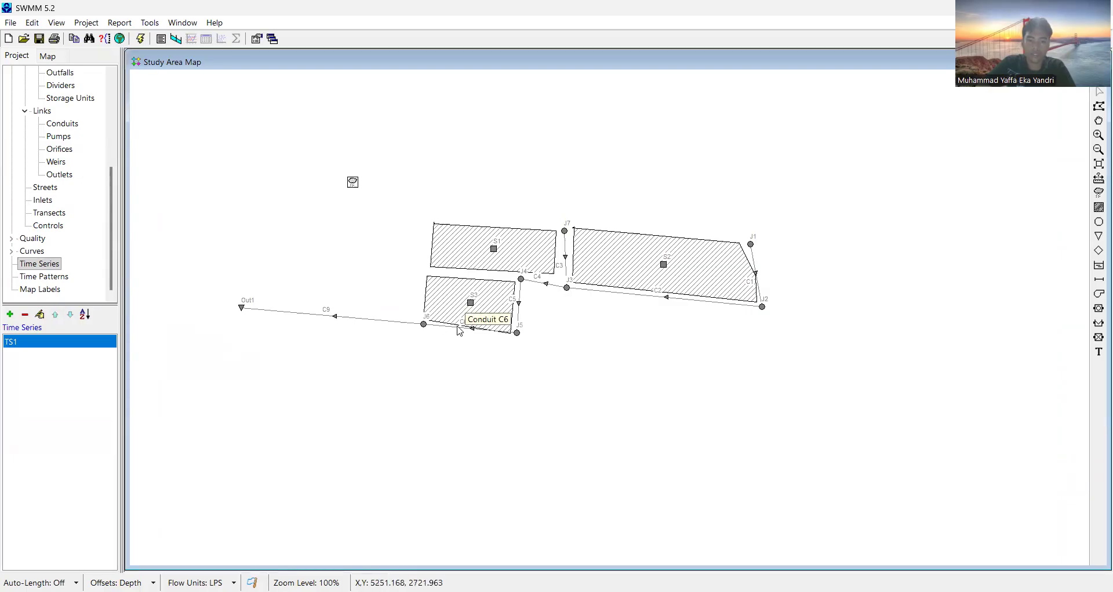
scroll(508, 293, up, 1)
scroll(673, 157, down, 1)
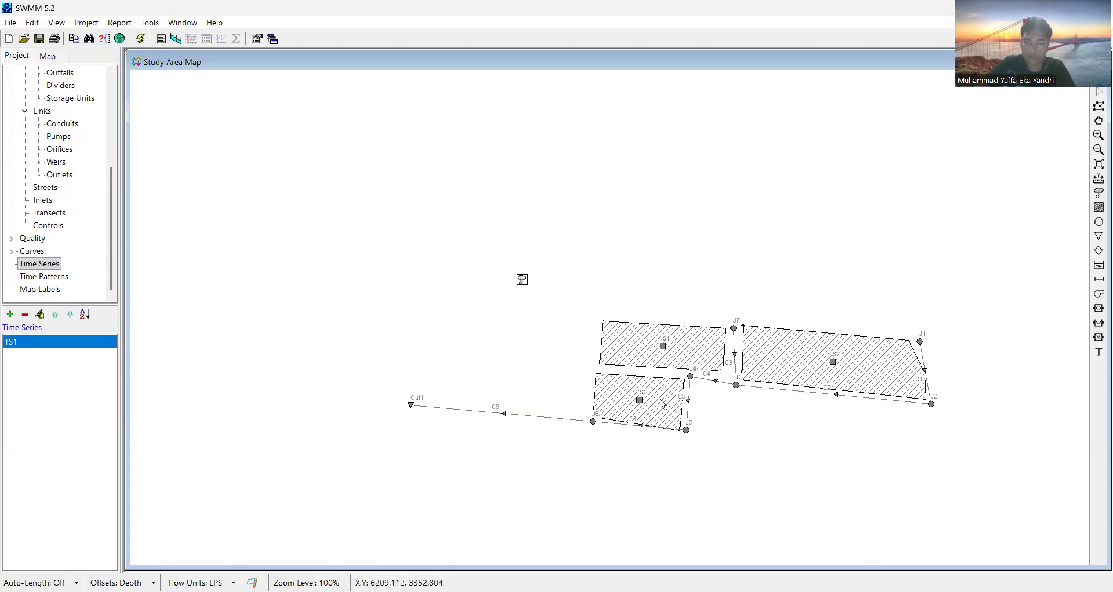
click(640, 401)
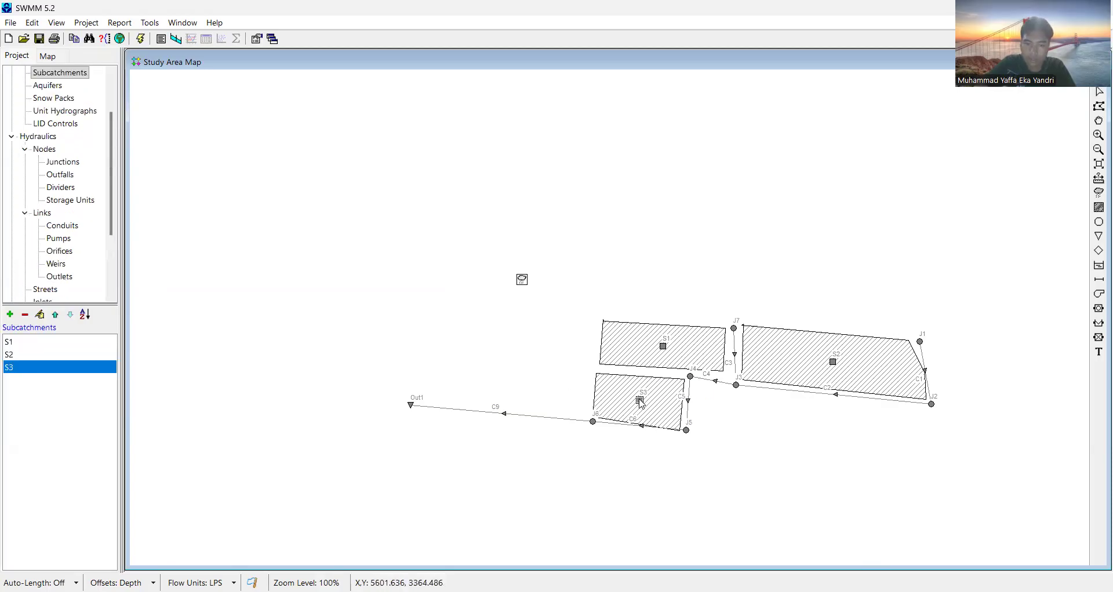
double_click(640, 402)
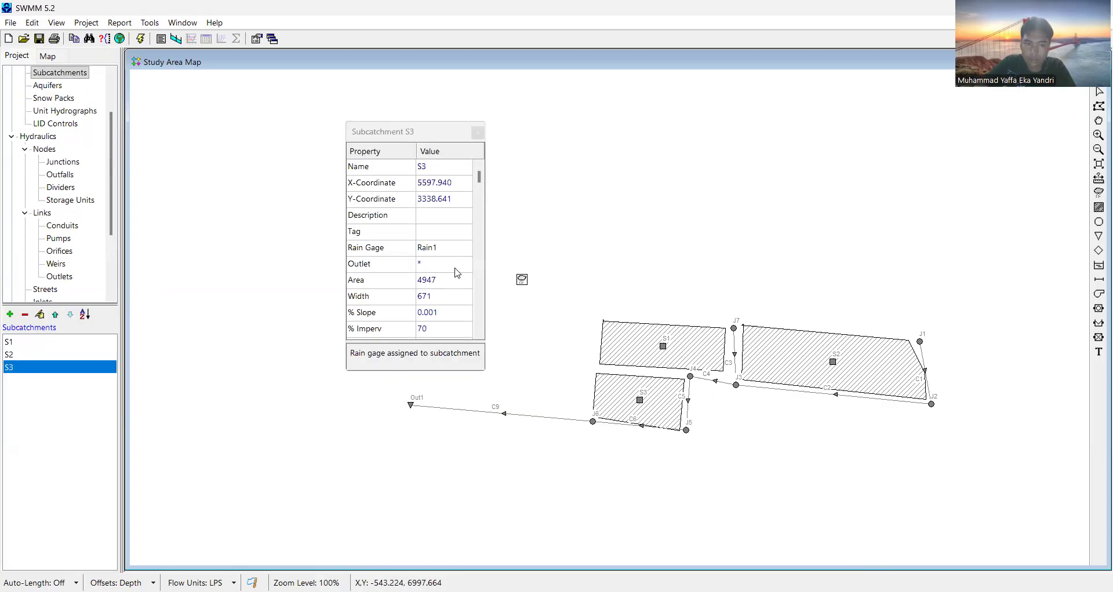
click(465, 265)
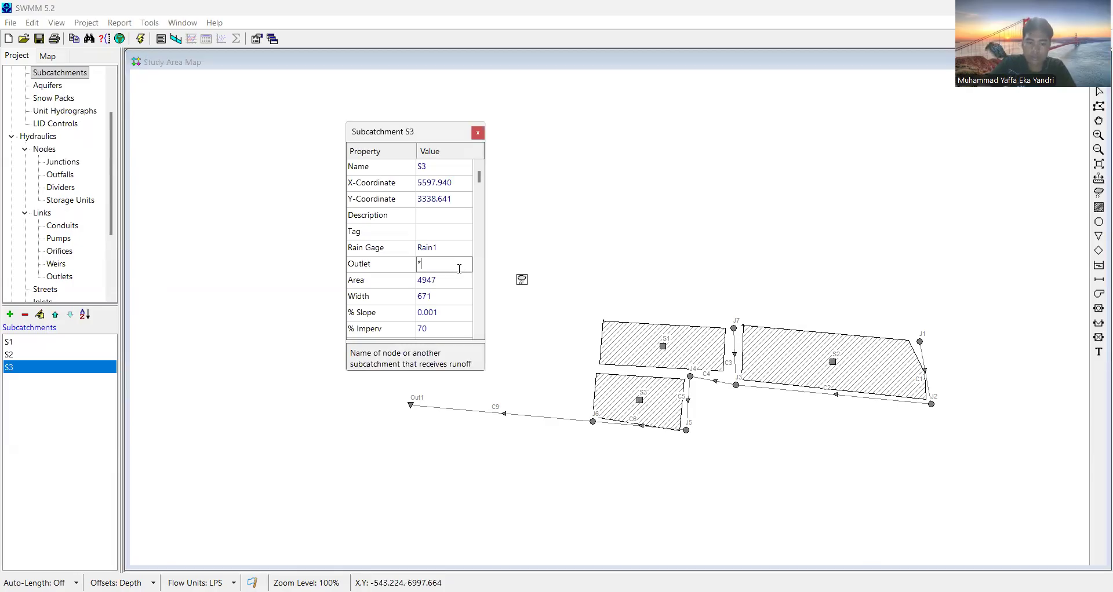
text(J5)
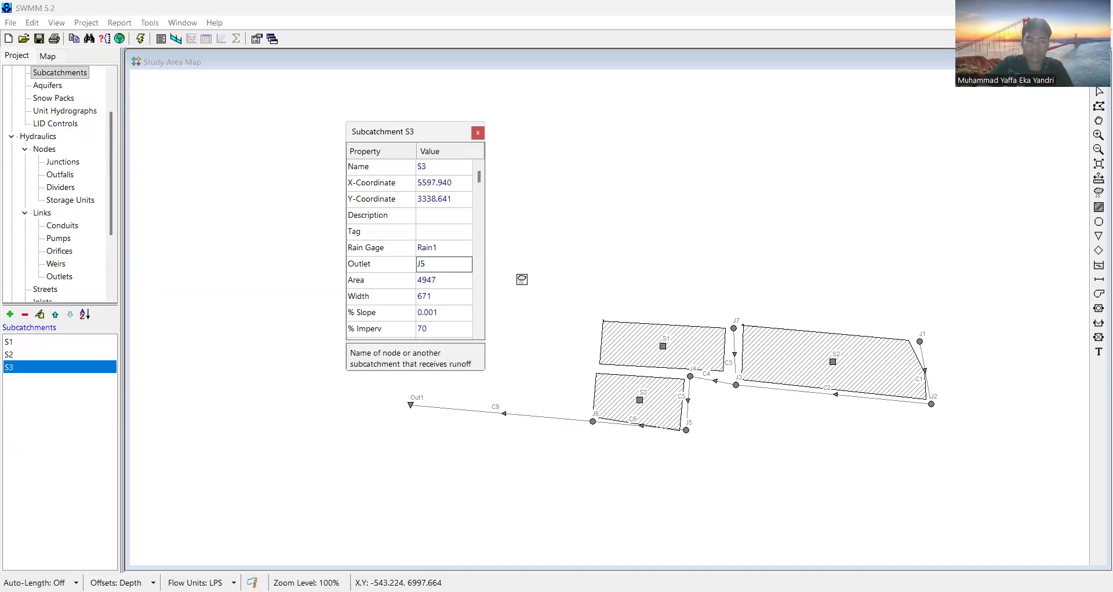
click(477, 132)
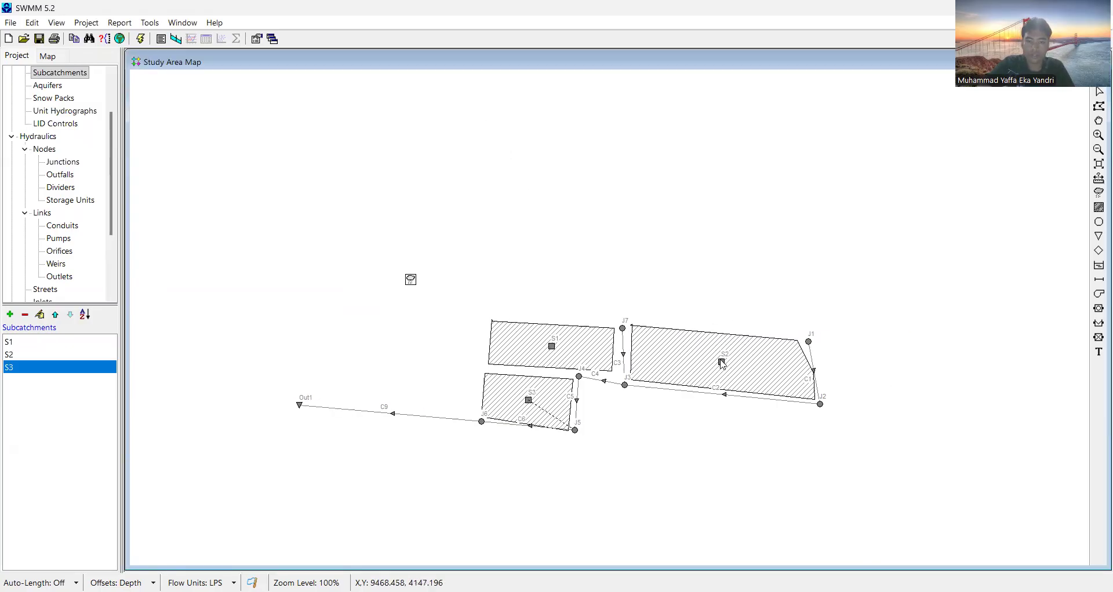
Set the outlet of subcatchment S2 to junction J1
click(722, 363)
double_click(722, 363)
click(469, 266)
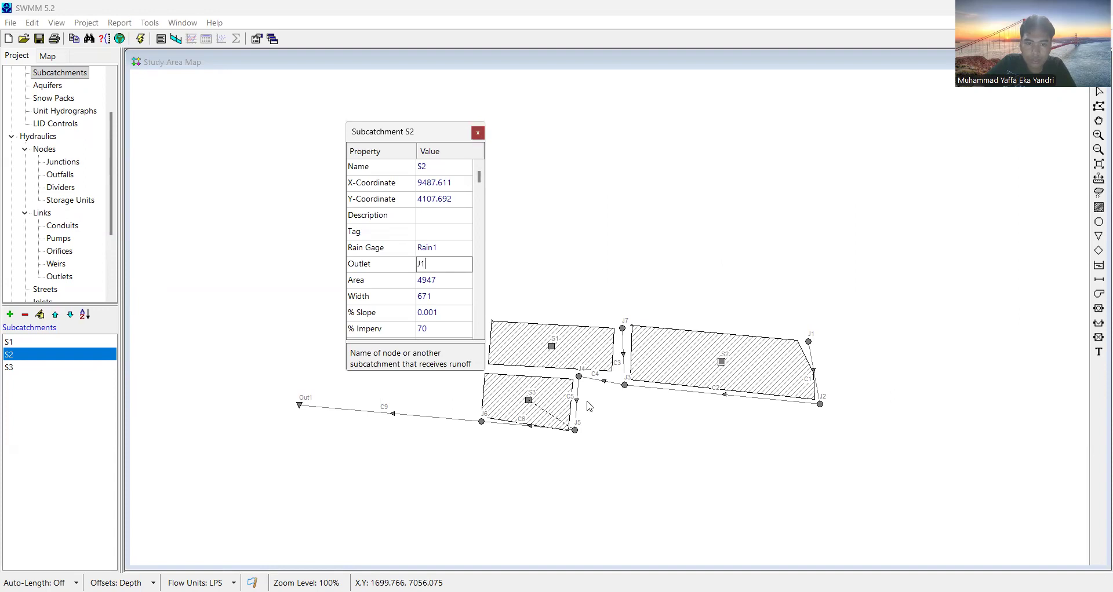
Set the outlet of subcatchment S1 to junction J7
click(551, 348)
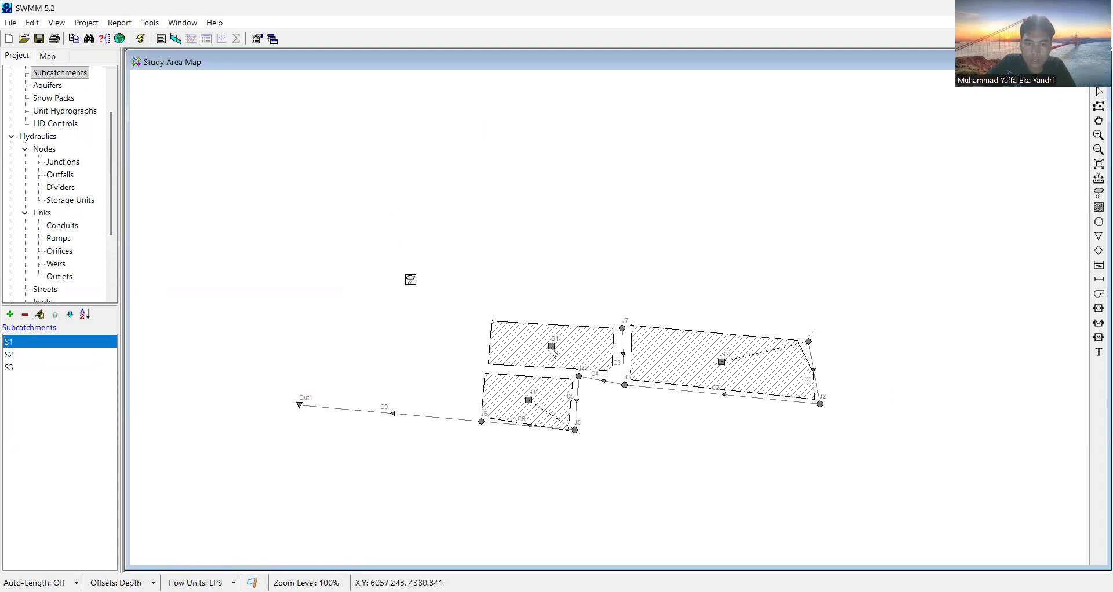
double_click(551, 349)
click(467, 264)
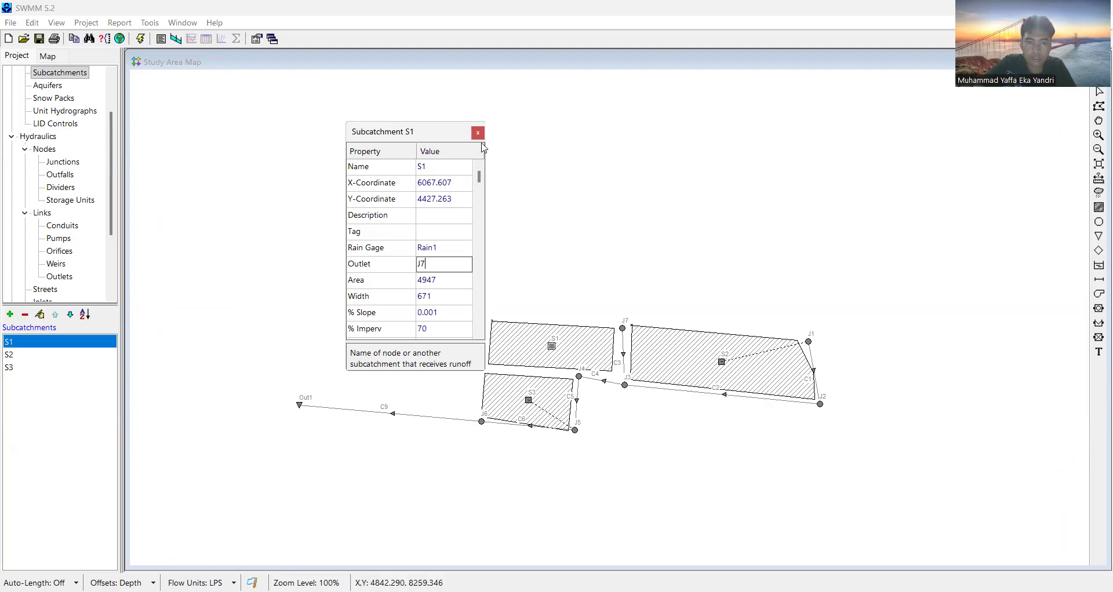
Assign TS1 as the time series name of outfall Out1 and close its properties
drag(587, 276, 499, 253)
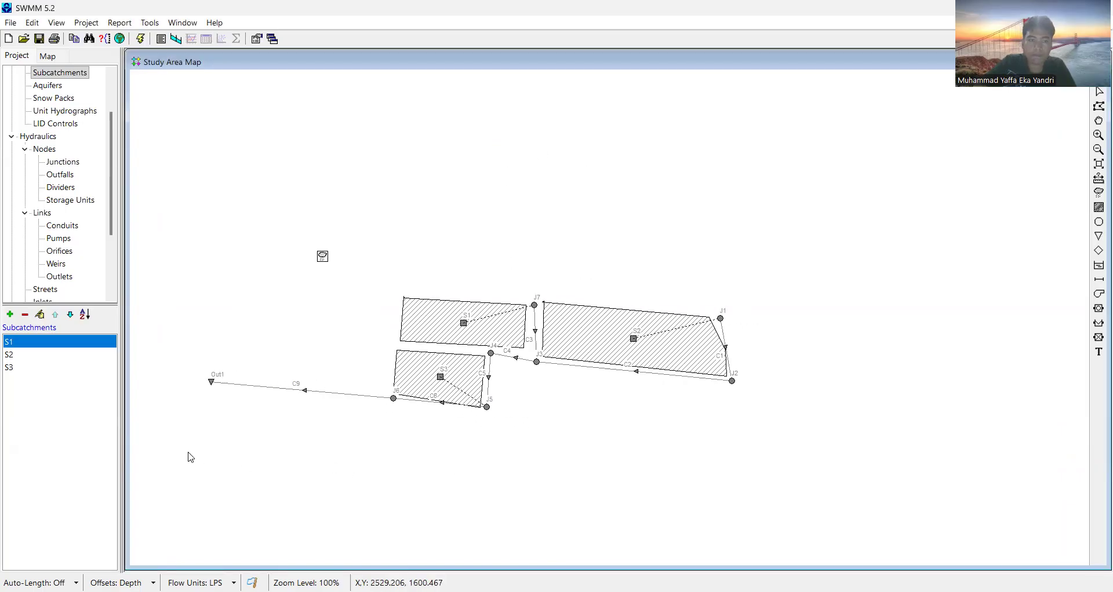
click(211, 383)
double_click(211, 382)
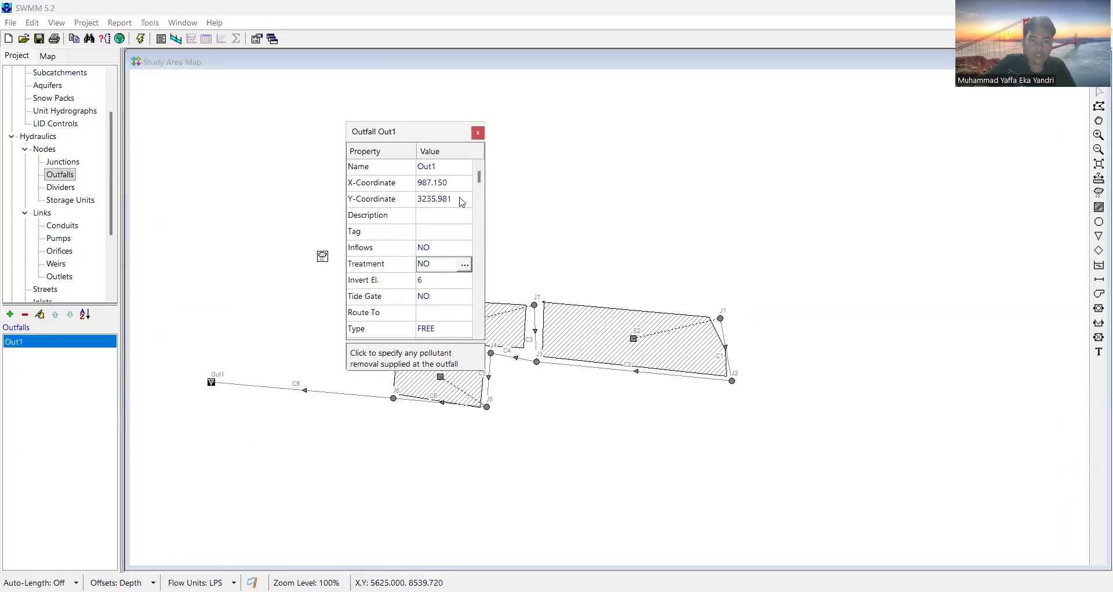
scroll(482, 225, down, 2)
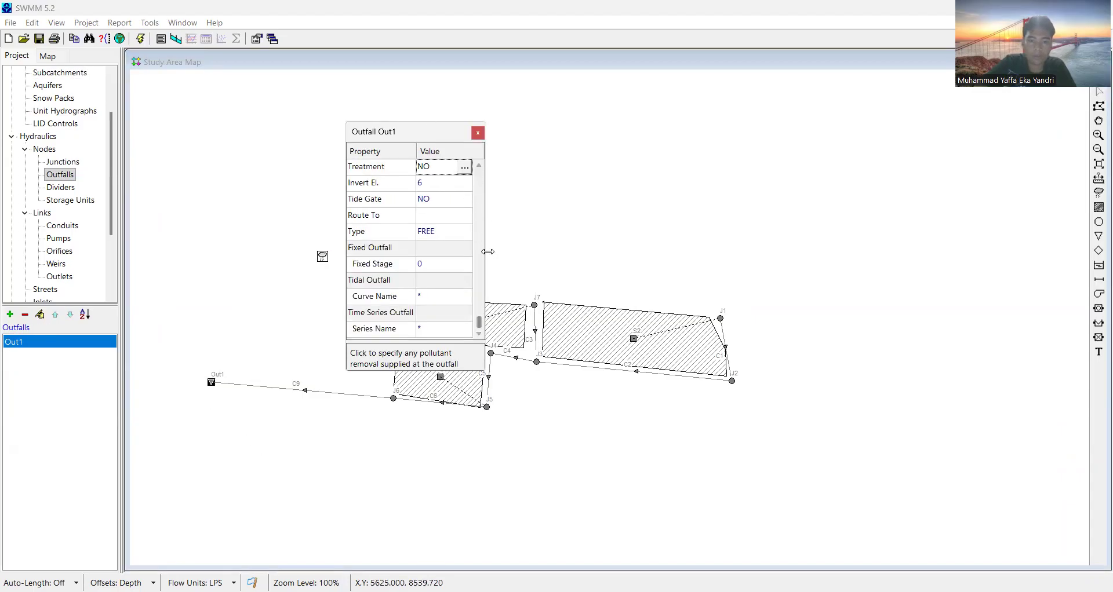
click(467, 329)
click(466, 329)
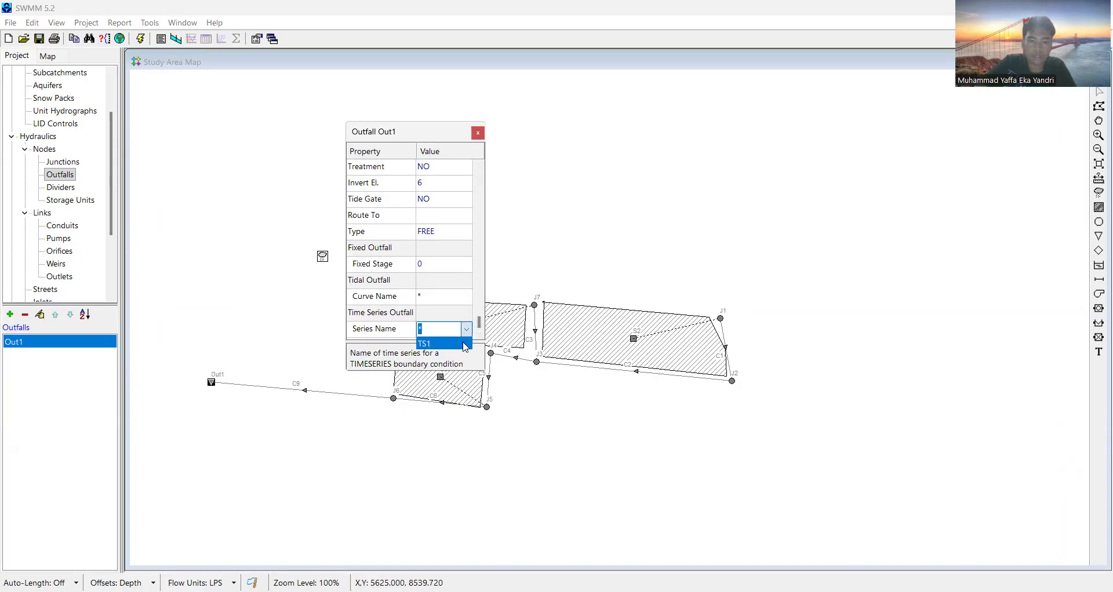
click(465, 344)
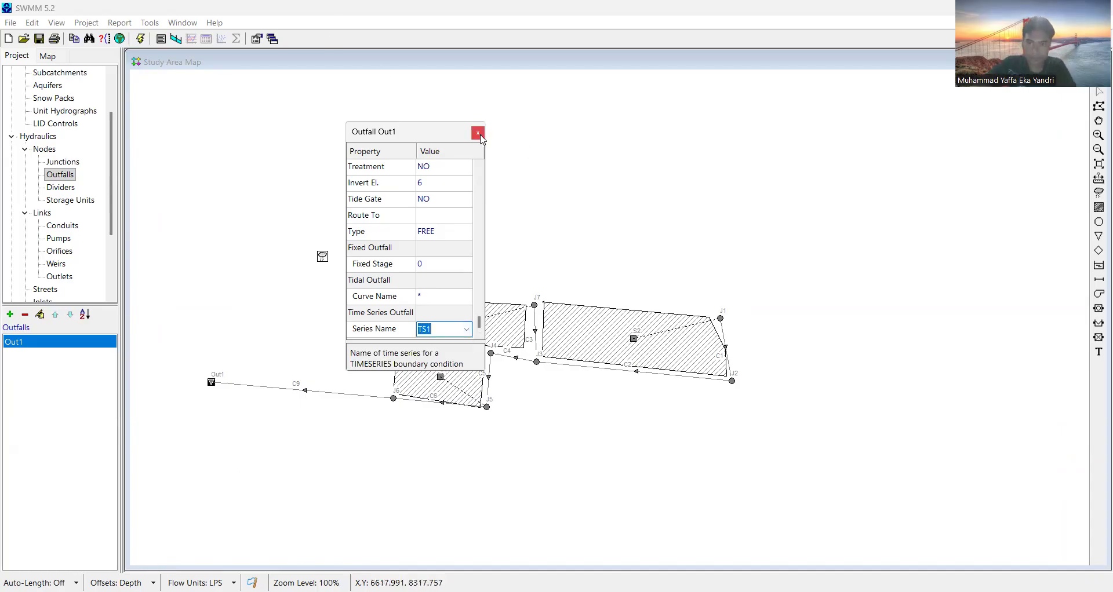
key(Escape)
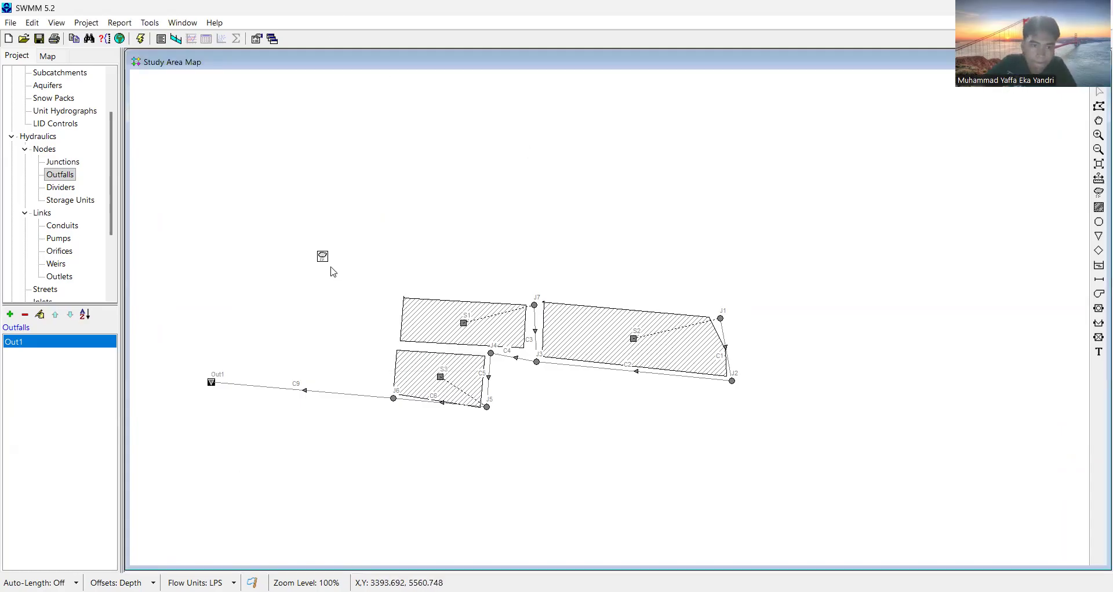
Assign TS1 as the series name of rain gage Rain1 and close its properties
click(322, 257)
double_click(323, 258)
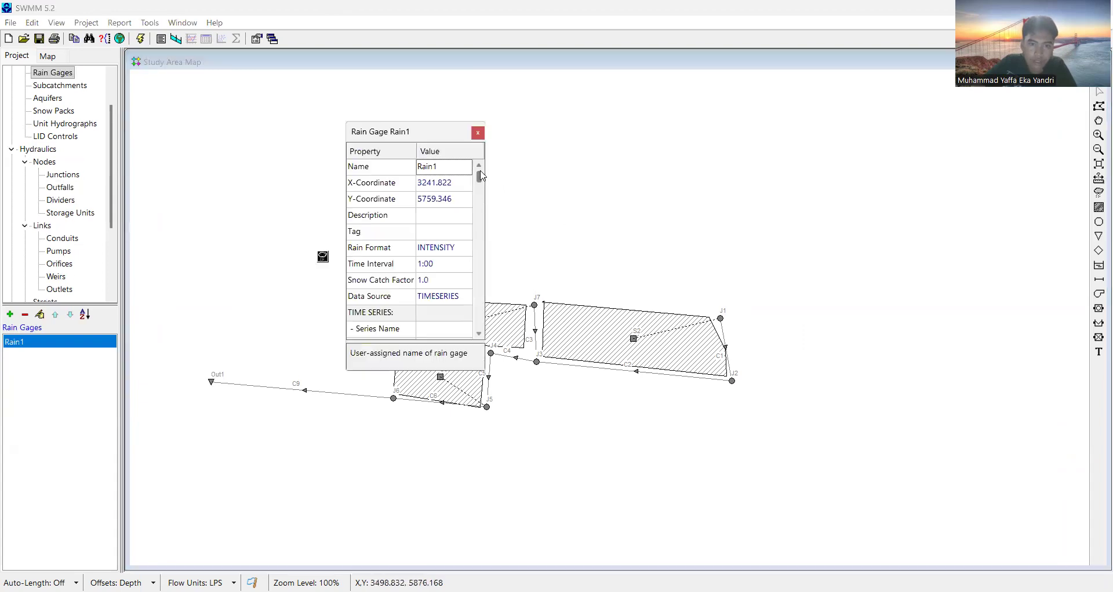
scroll(481, 188, down, 1)
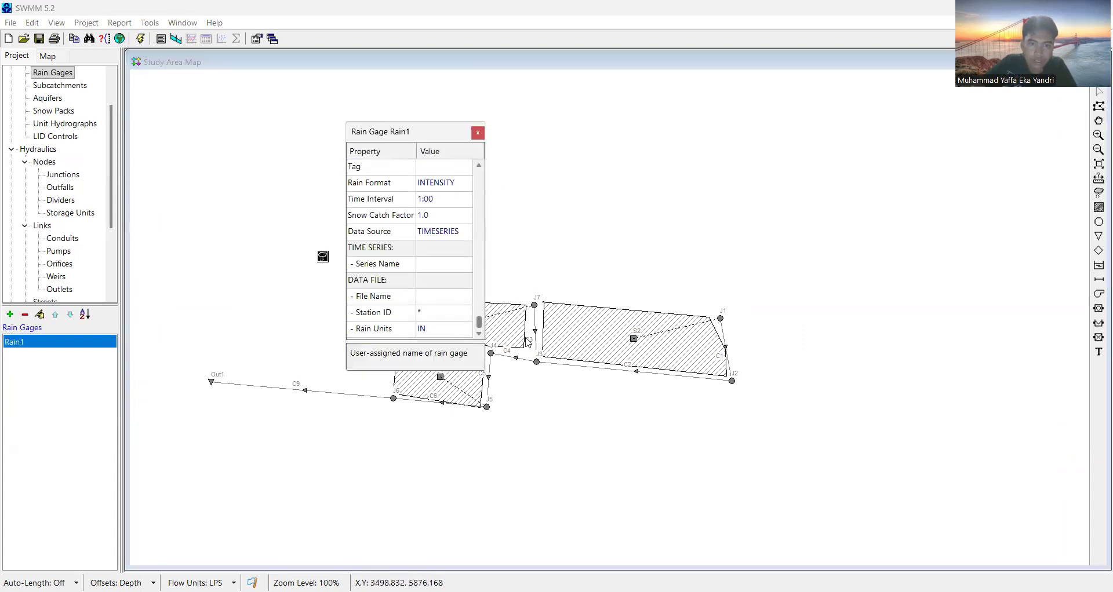
click(451, 260)
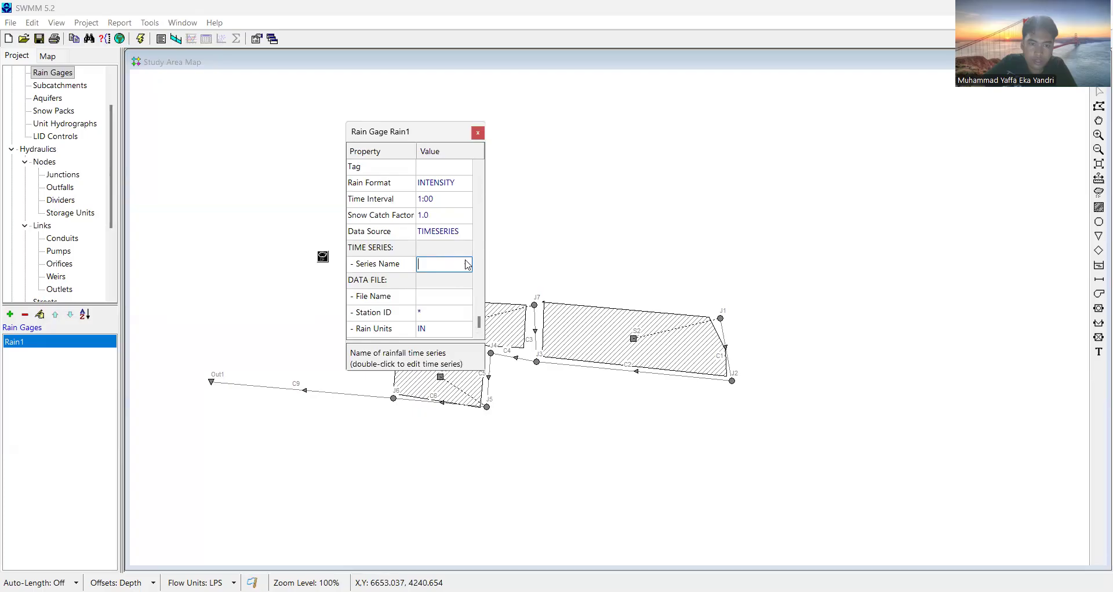
click(467, 265)
click(456, 281)
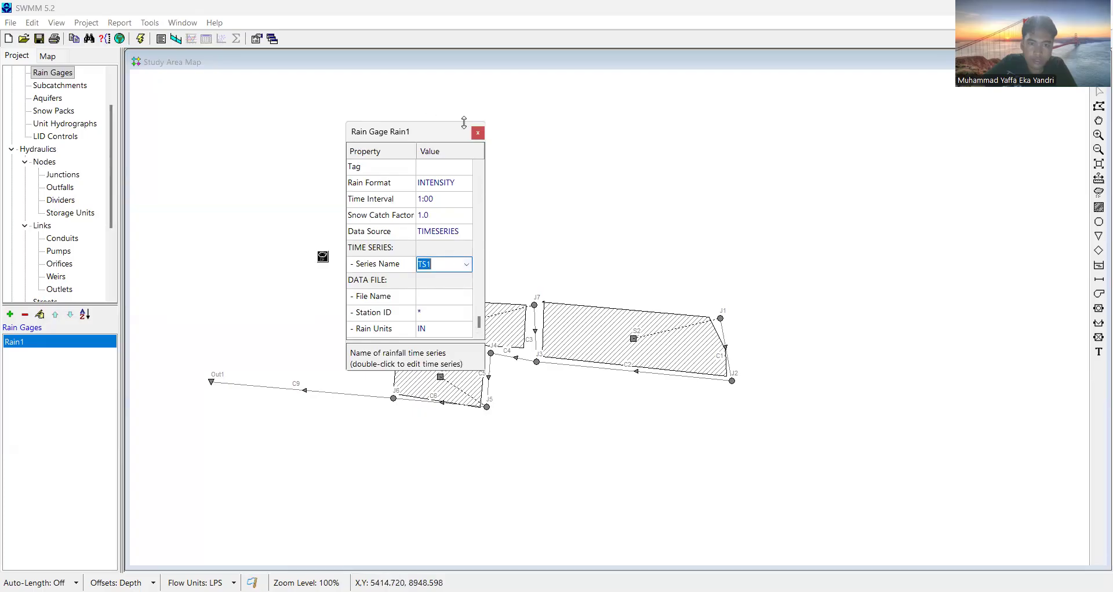
click(478, 135)
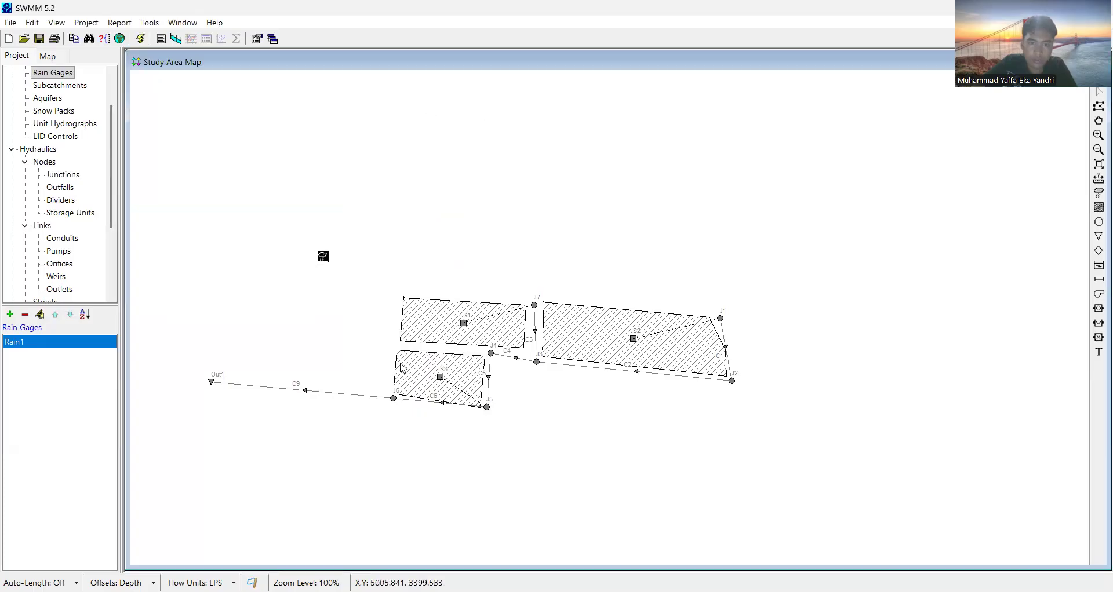
Run the simulation and dismiss the run status message
click(89, 24)
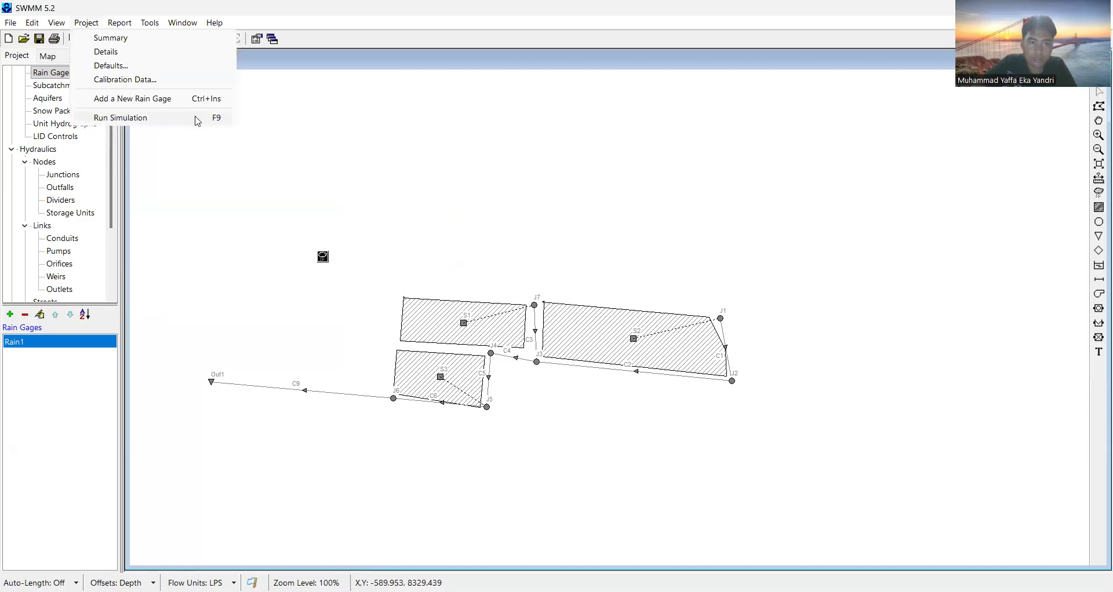
click(198, 120)
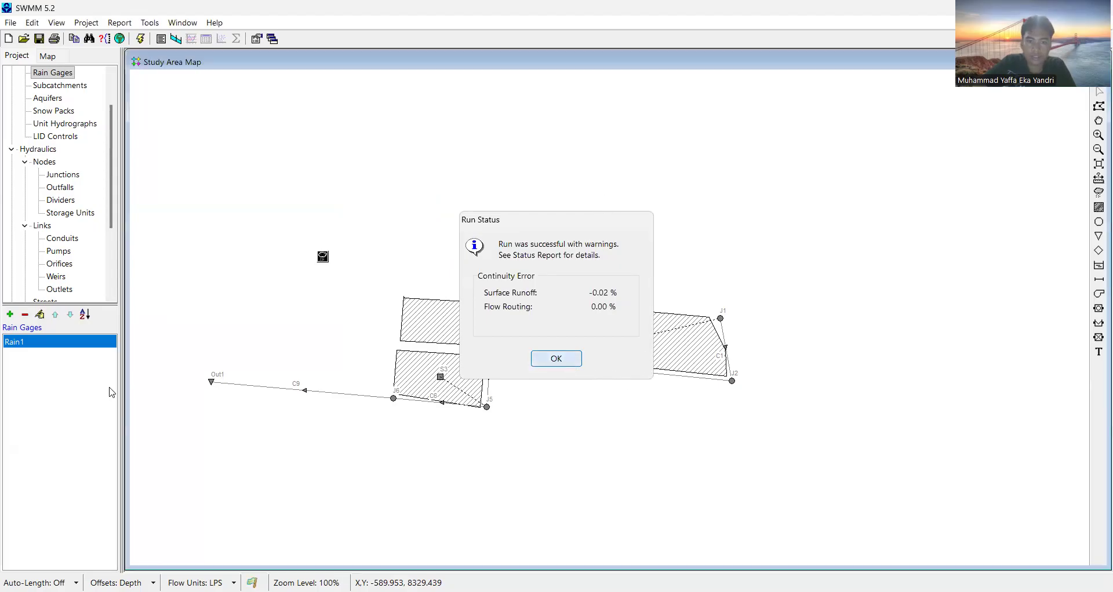
click(556, 359)
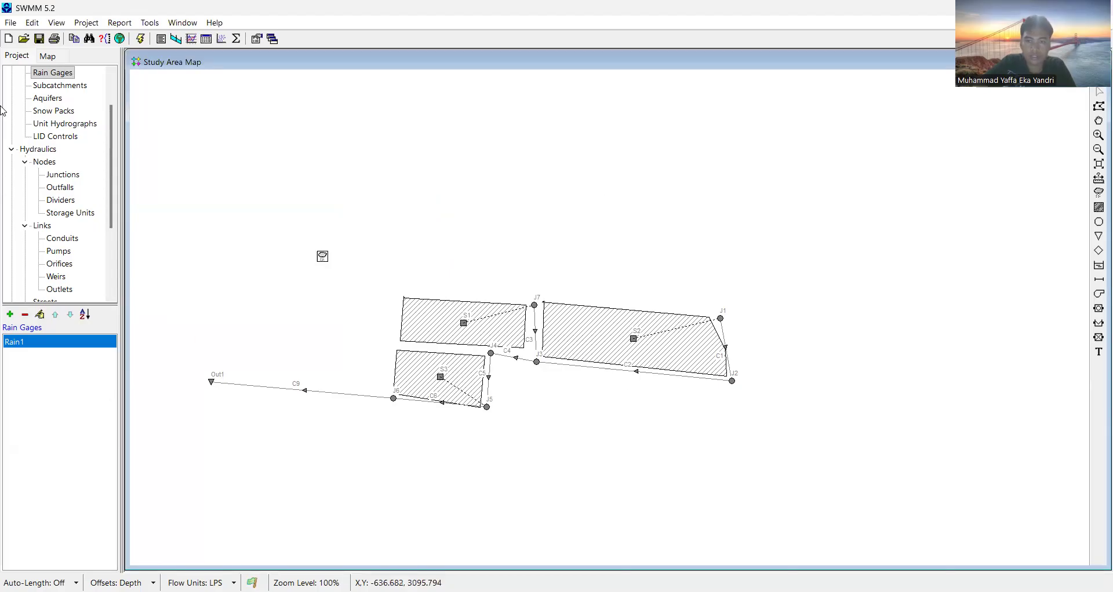
Review the subcatchment runoff summary results and the available summary topics, and close the report
click(108, 22)
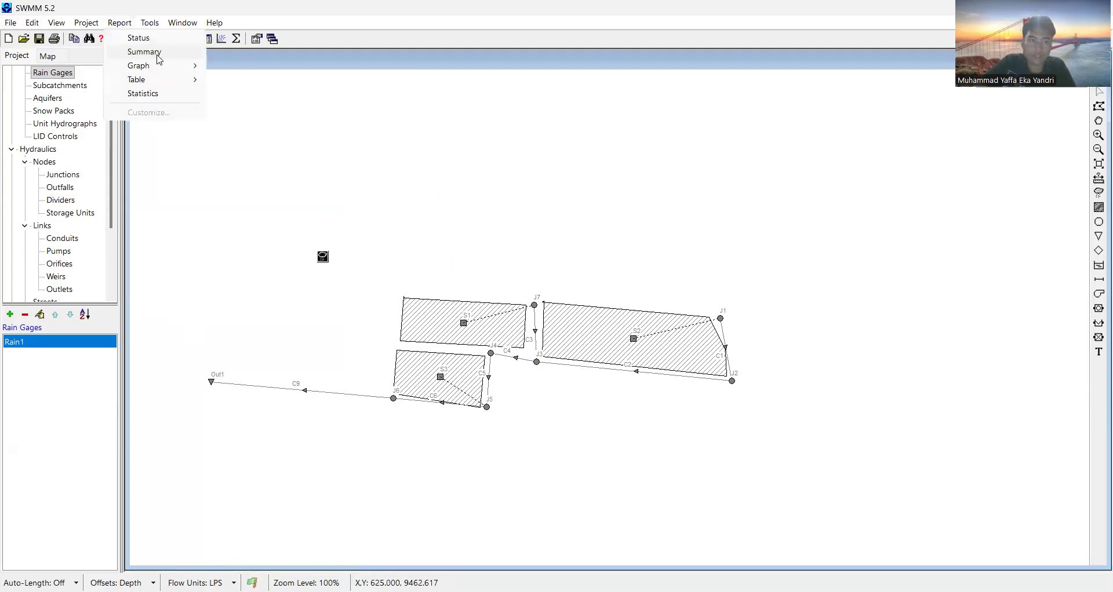
click(193, 51)
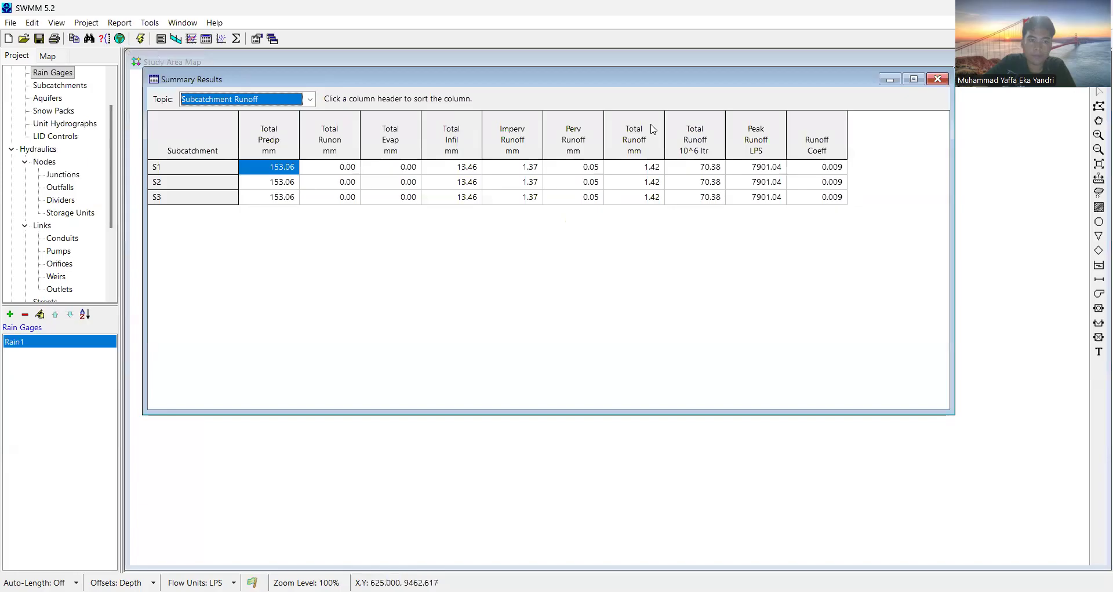
click(290, 99)
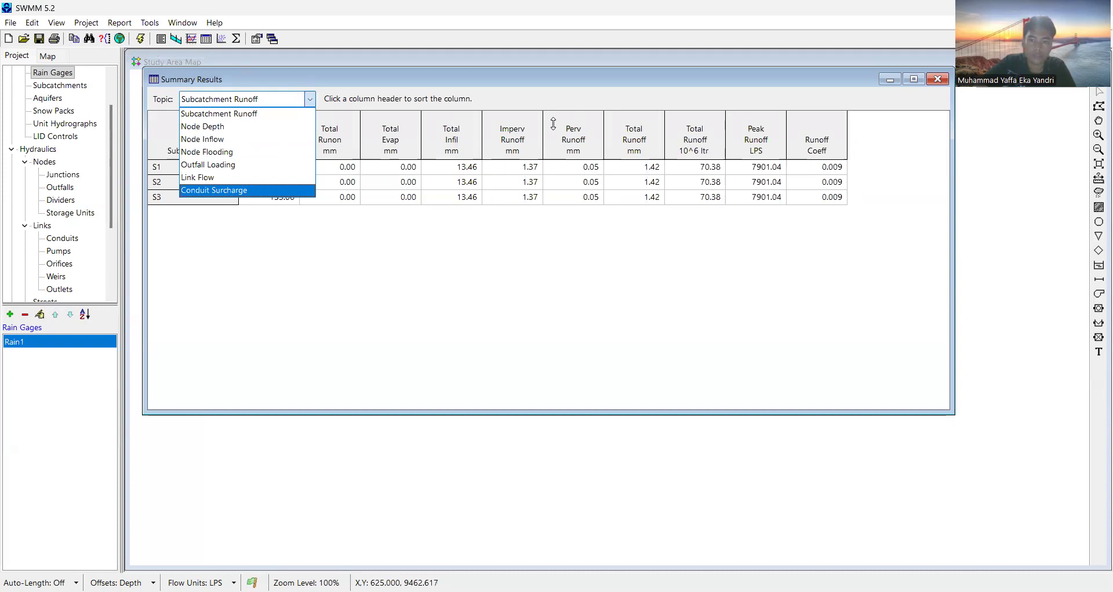
click(938, 79)
click(937, 79)
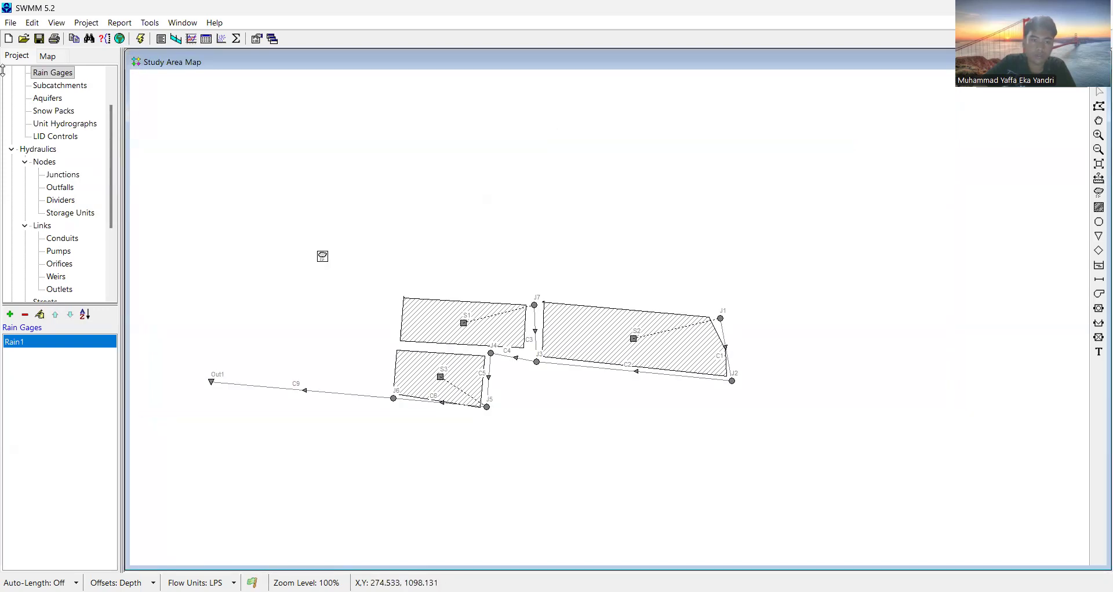
Plot the water elevation profile along the path from node J1 to Out1 and move the plot below the drainage network
click(119, 23)
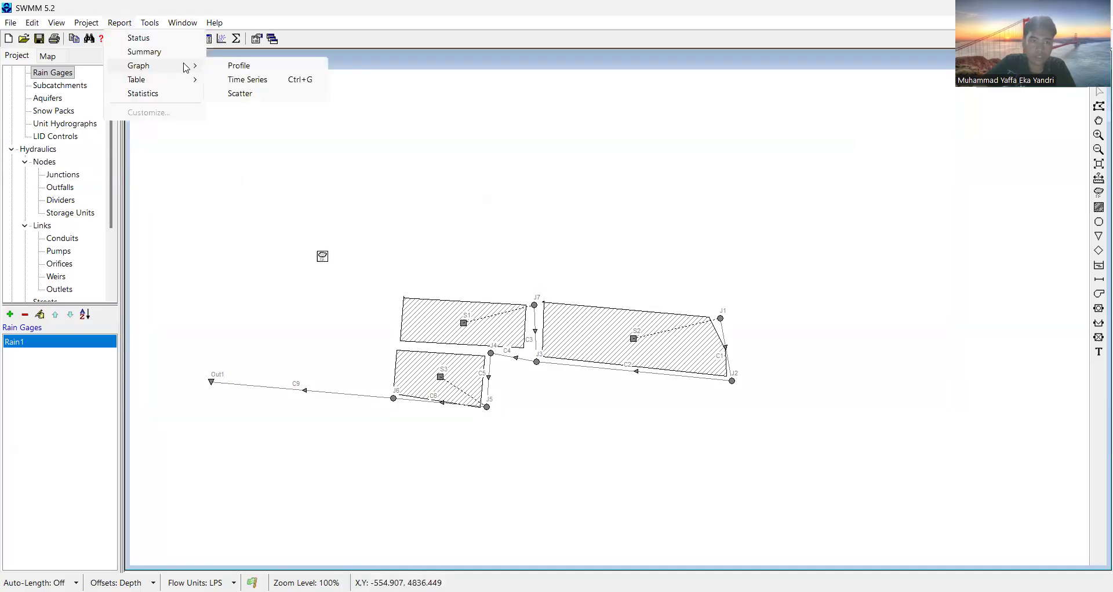
mouse_move(194, 71)
click(237, 65)
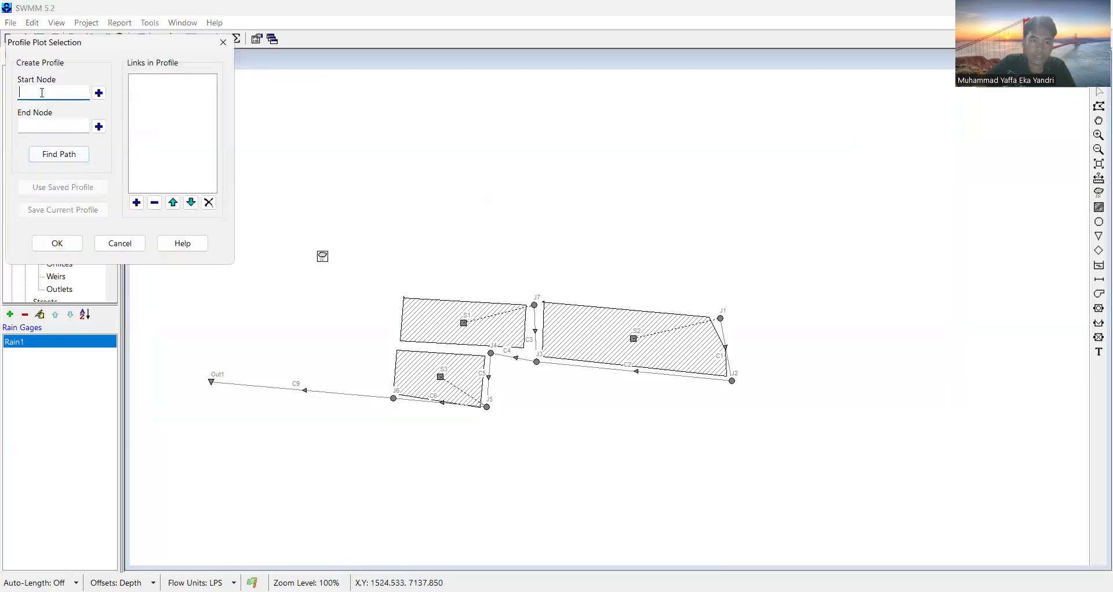
text(J1)
click(48, 127)
text(Out1)
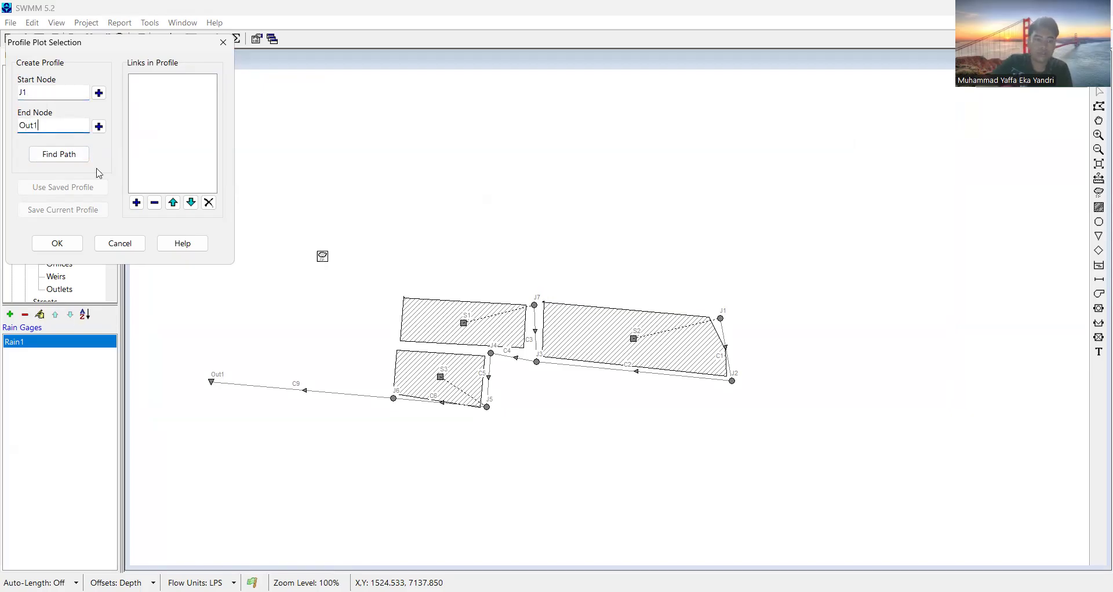
click(56, 155)
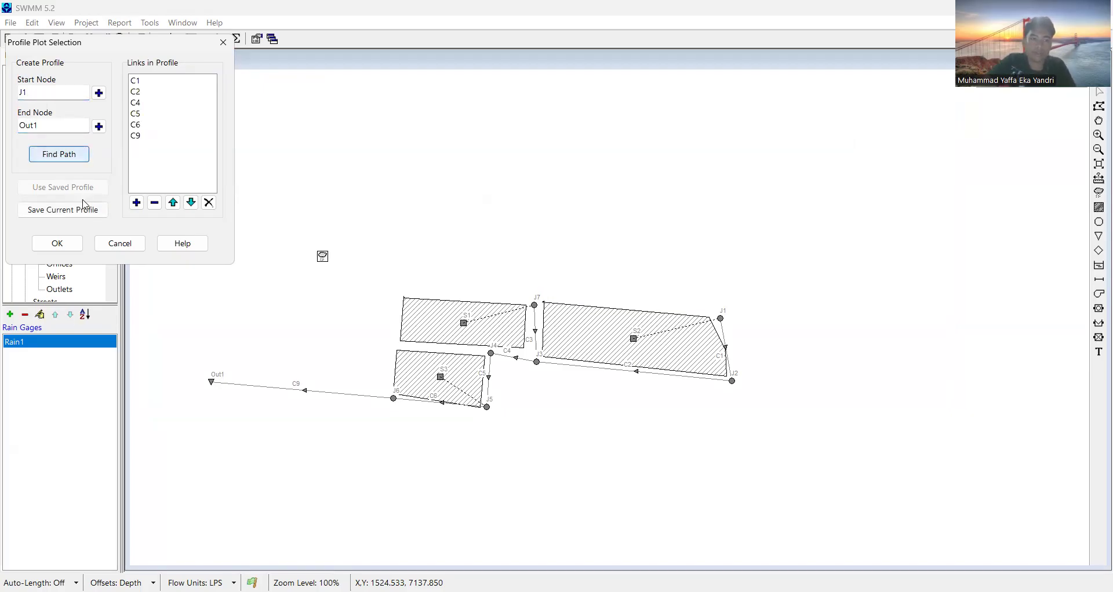
click(56, 244)
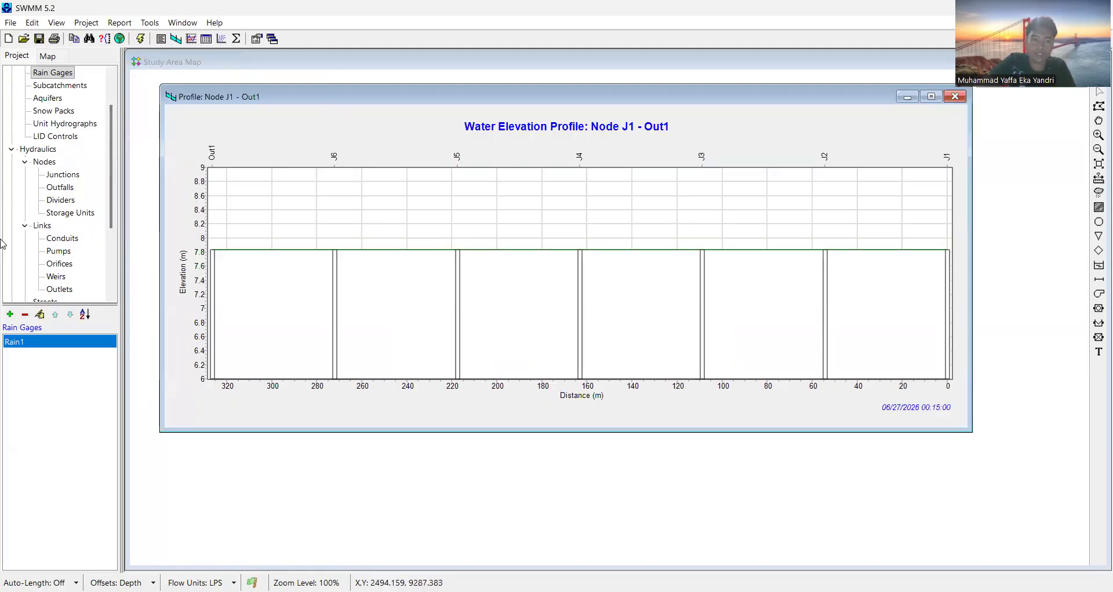
drag(328, 101, 390, 437)
Set the map themes to Runoff for subcatchments, Flooding for nodes and Capacity for links, and play the animation forward
click(49, 60)
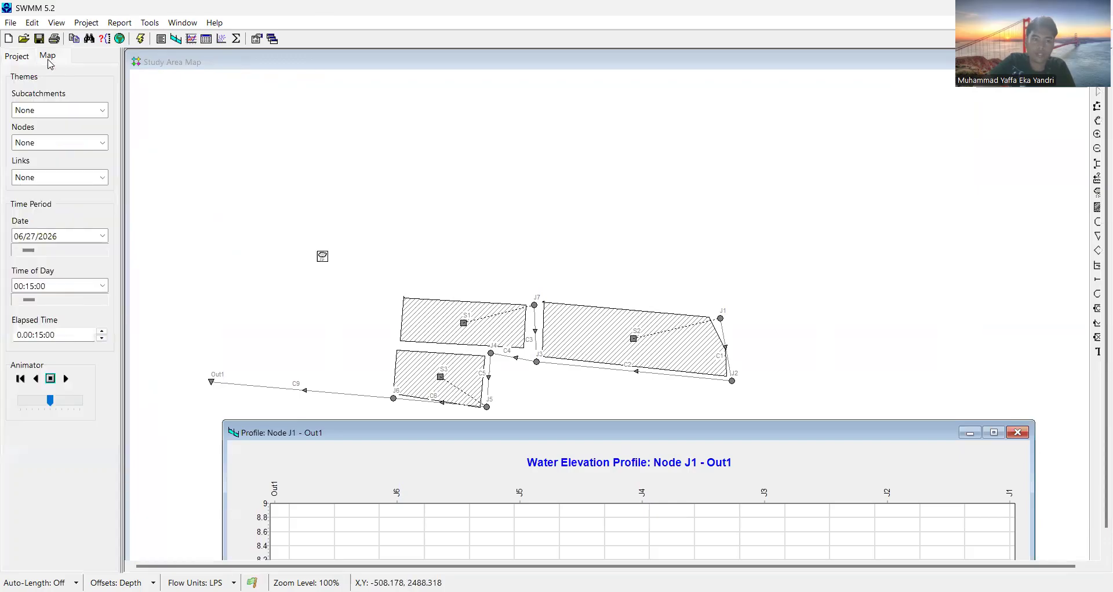
click(84, 113)
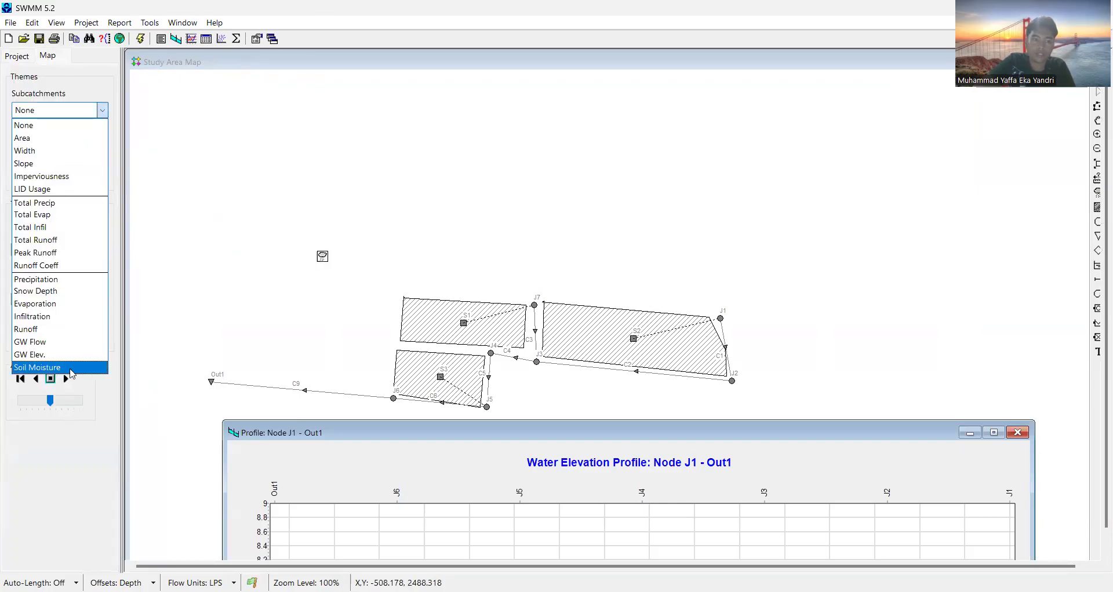
click(50, 329)
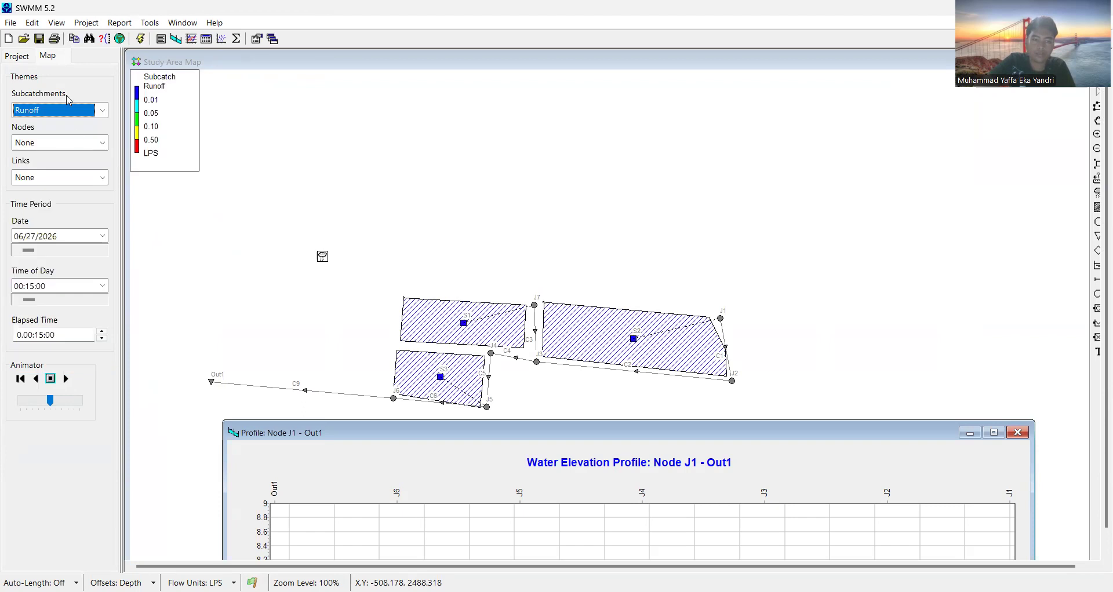
click(69, 142)
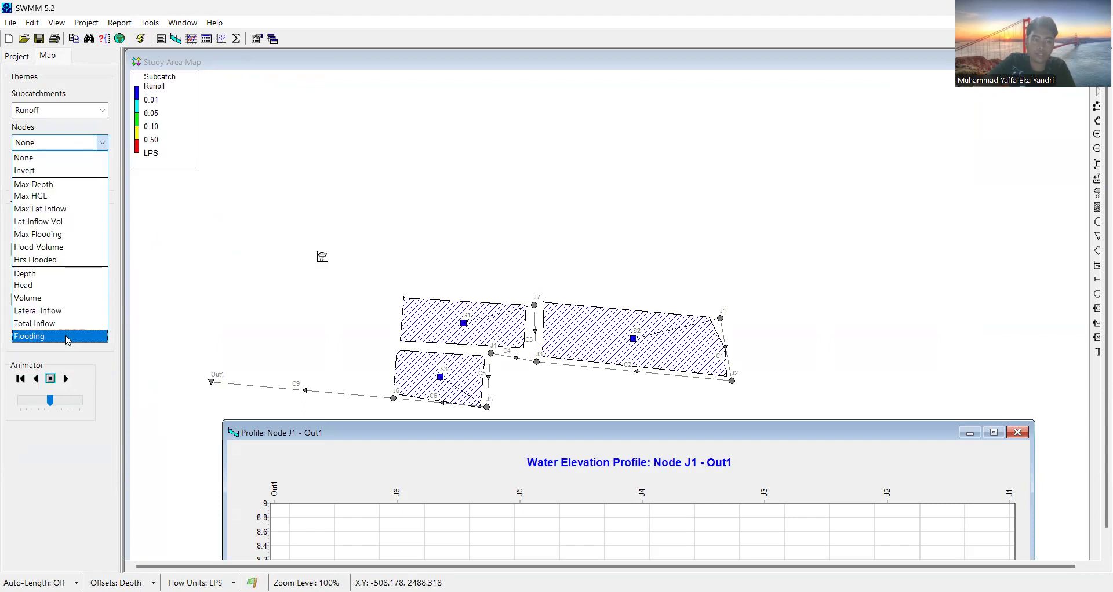
click(66, 337)
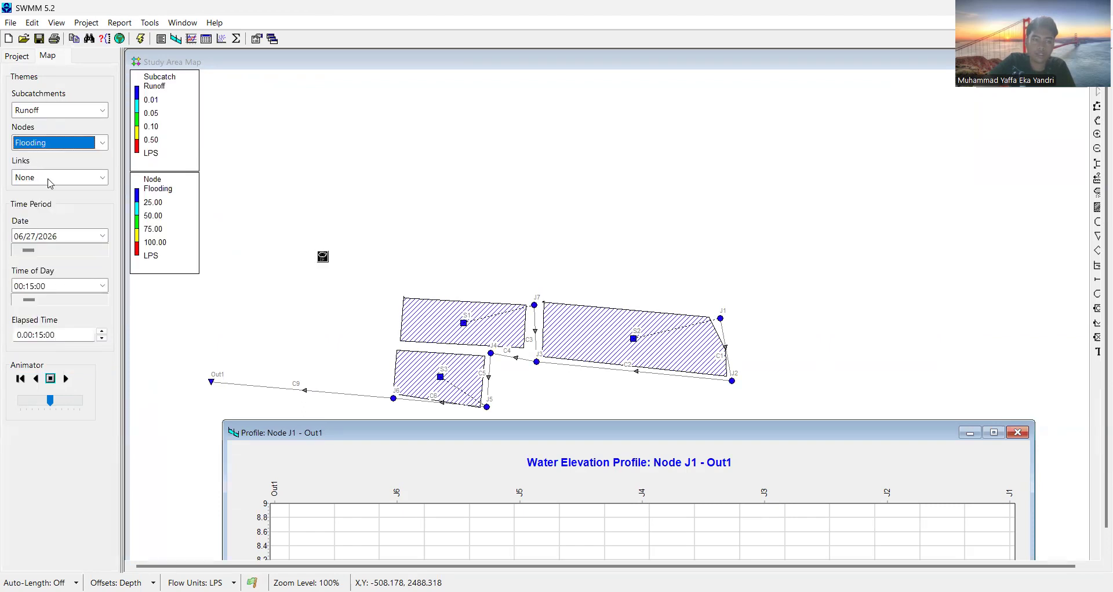
click(52, 178)
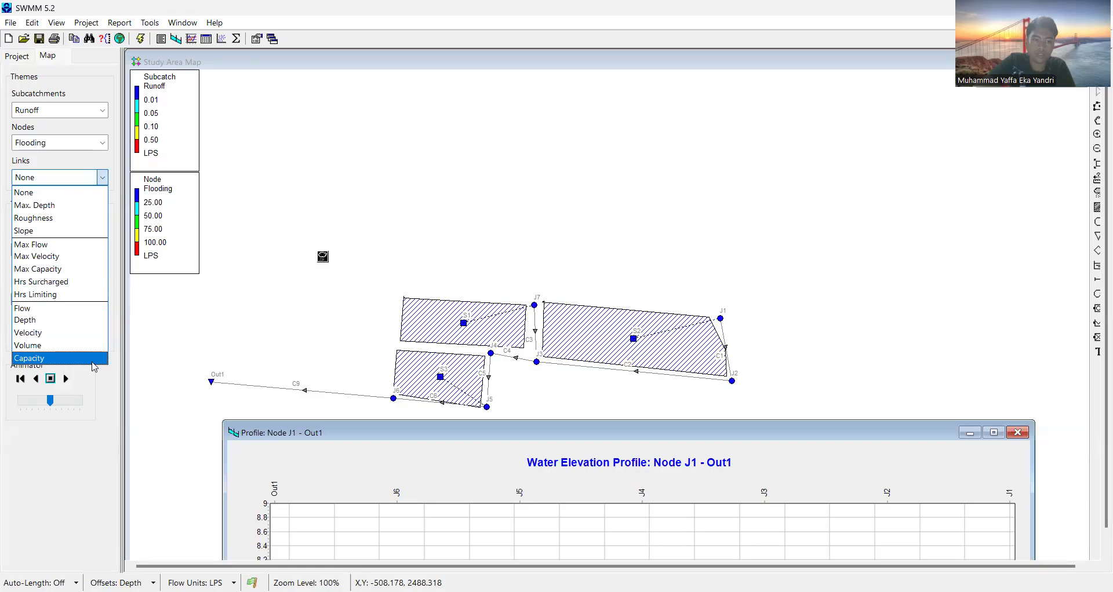
click(91, 359)
click(66, 380)
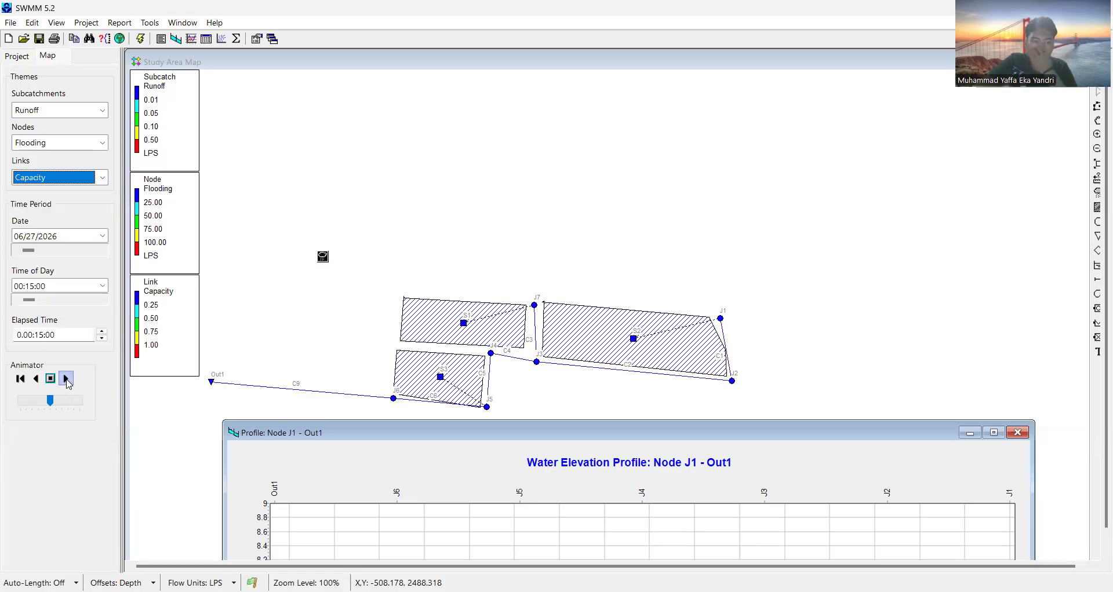